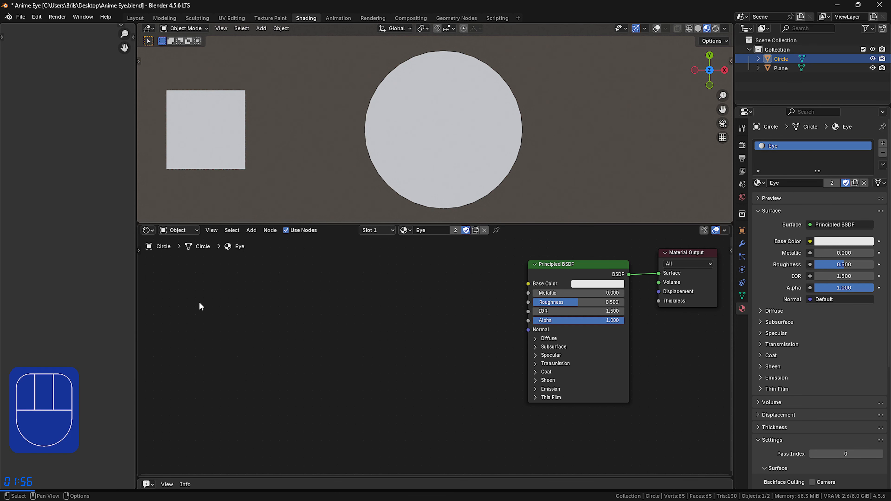
Step: Add a Texture Coordinate node to the Eye material's node tree, left of the Principled BSDF
{"action": "key", "text": "shift+a"}
{"action": "type", "text": "texure coo"}
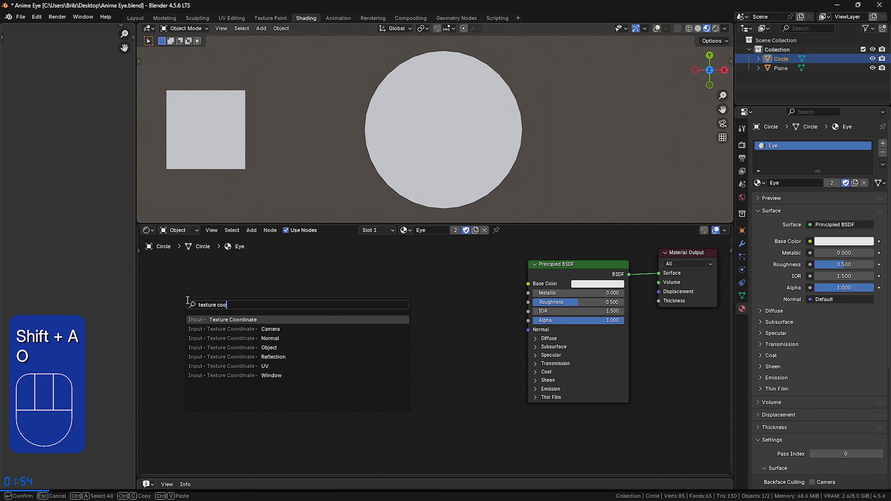
{"action": "key", "text": "Return"}
{"action": "left_click", "coordinate": [153, 283]}
Step: Add a Length node fed by the Generated coordinates and connect its value to the Principled BSDF's Base Color
{"action": "left_click_drag", "start_coordinate": [213, 298], "coordinate": [424, 290]}
{"action": "type", "text": "leng"}
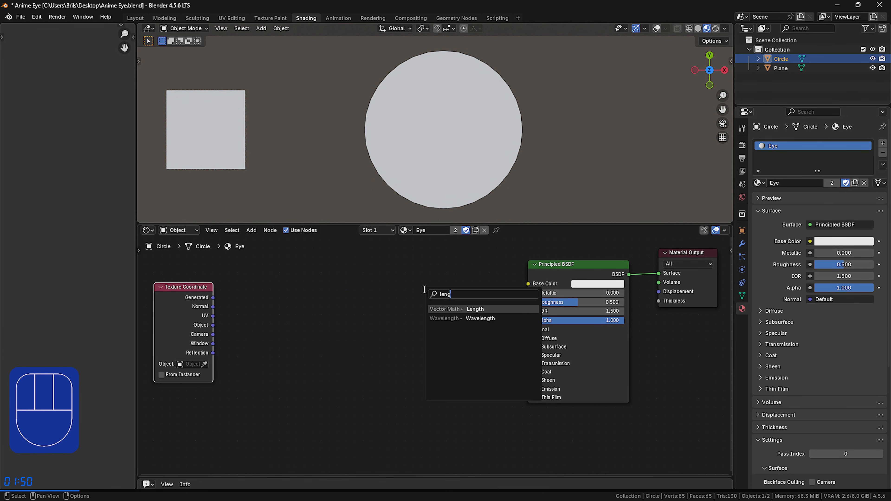
{"action": "key", "text": "Return"}
{"action": "left_click", "coordinate": [435, 276]}
{"action": "left_click_drag", "start_coordinate": [494, 282], "coordinate": [528, 283]}
{"action": "left_click", "coordinate": [465, 341]}
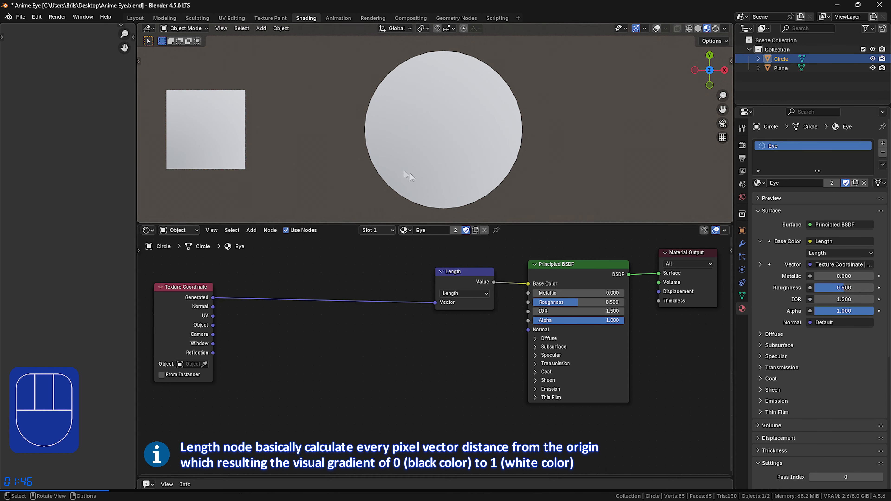
Step: Mute the Length node to examine the raw Generated coordinates on both meshes, and unmute it
{"action": "left_click", "coordinate": [476, 281]}
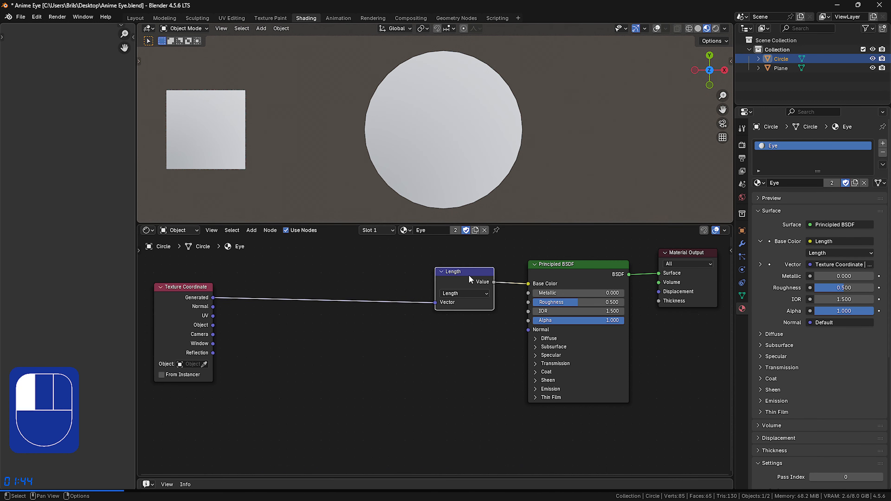
{"action": "key", "text": "m"}
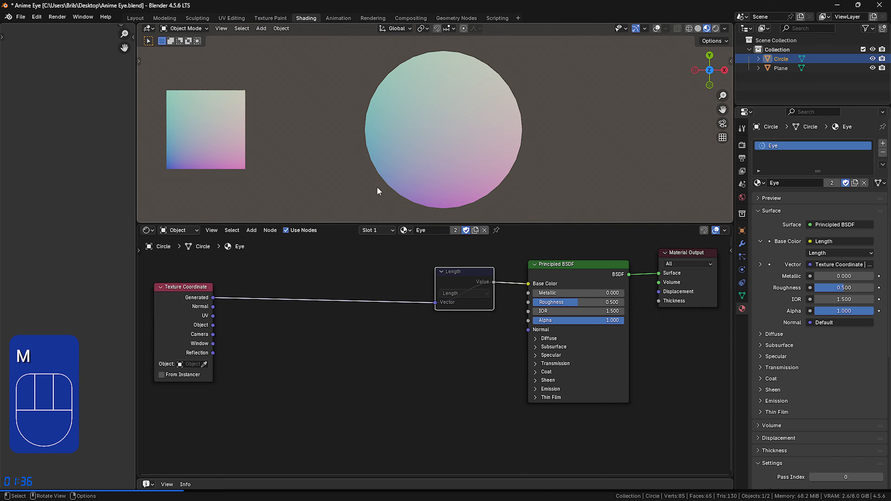
{"action": "key", "text": "m"}
Step: Insert a Mapping node between Generated and Length, with its Location set to -0.5 m on X, Y and Z
{"action": "left_click_drag", "start_coordinate": [213, 298], "coordinate": [287, 292]}
{"action": "type", "text": "mapp"}
{"action": "key", "text": "Return"}
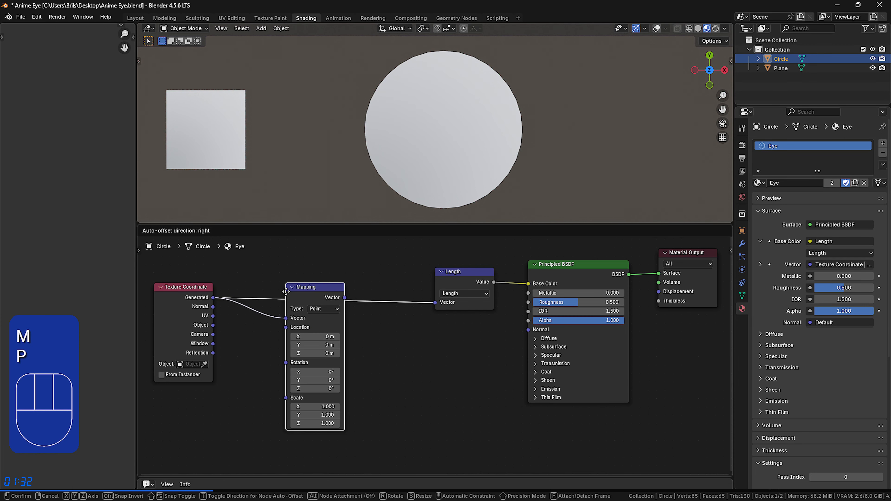
{"action": "left_click", "coordinate": [299, 271]}
{"action": "left_click_drag", "start_coordinate": [329, 316], "coordinate": [311, 333]}
Step: Toggle muting of the Length node to compare the coordinates offset by the Mapping node with the resulting gradient
{"action": "left_click", "coordinate": [466, 281]}
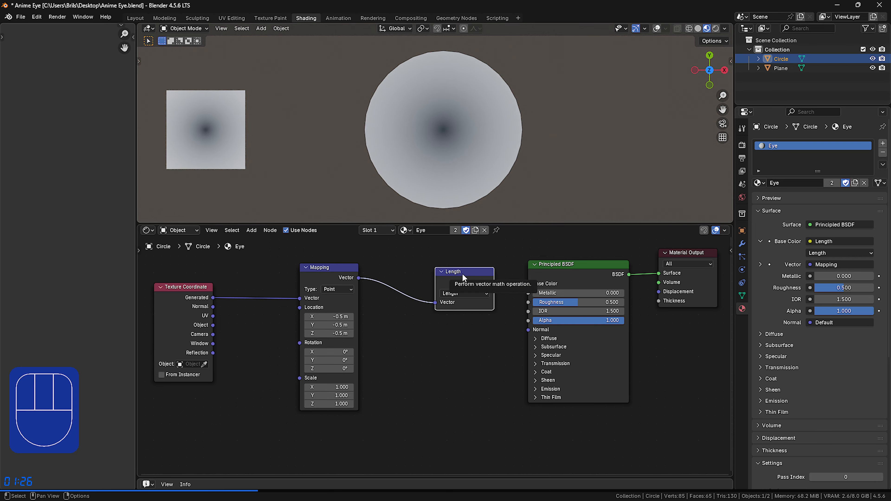
{"action": "key", "text": "m"}
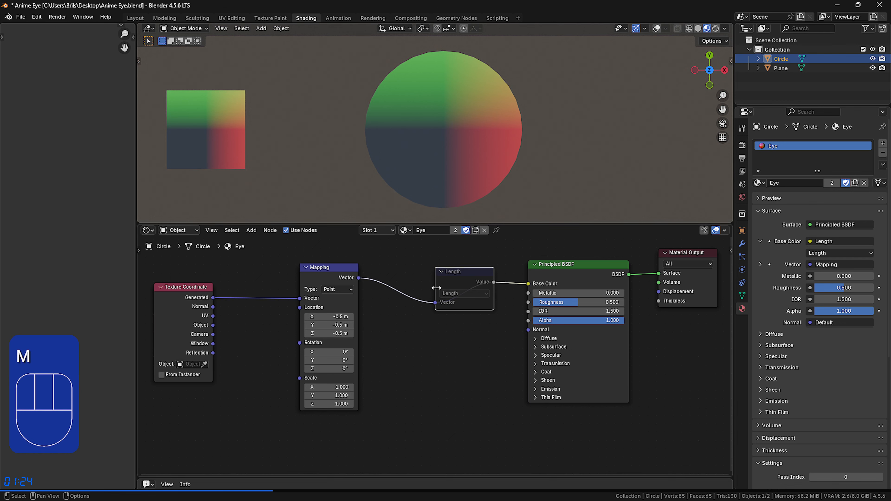
{"action": "left_click", "coordinate": [472, 284]}
{"action": "key", "text": "m"}
Step: Try different Scale and Z Rotation values in the Mapping node with Length active, discarding each change
{"action": "left_click_drag", "start_coordinate": [328, 387], "coordinate": [365, 397]}
{"action": "right_click", "coordinate": [382, 387]}
{"action": "right_click", "coordinate": [364, 397]}
{"action": "mouse_move", "coordinate": [329, 369]}
{"action": "left_mouse_down"}
{"action": "mouse_move", "coordinate": [355, 368]}
{"action": "mouse_move", "coordinate": [337, 368]}
{"action": "left_mouse_up"}
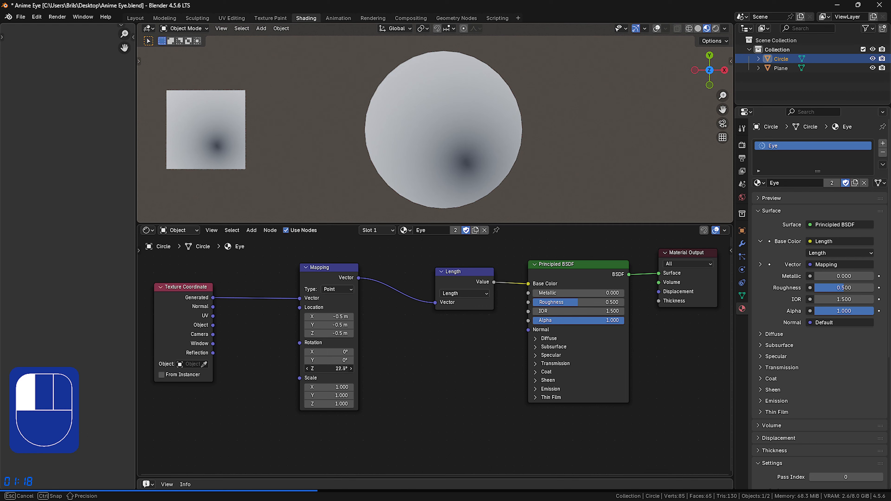
{"action": "right_click", "coordinate": [337, 368]}
Step: Mute Length, try scaling and rotating the coordinates in the Mapping node without keeping the changes, and unmute Length
{"action": "left_click", "coordinate": [484, 280]}
{"action": "key", "text": "m"}
{"action": "left_click_drag", "start_coordinate": [329, 386], "coordinate": [350, 368]}
{"action": "right_click", "coordinate": [351, 387]}
{"action": "right_click", "coordinate": [351, 368]}
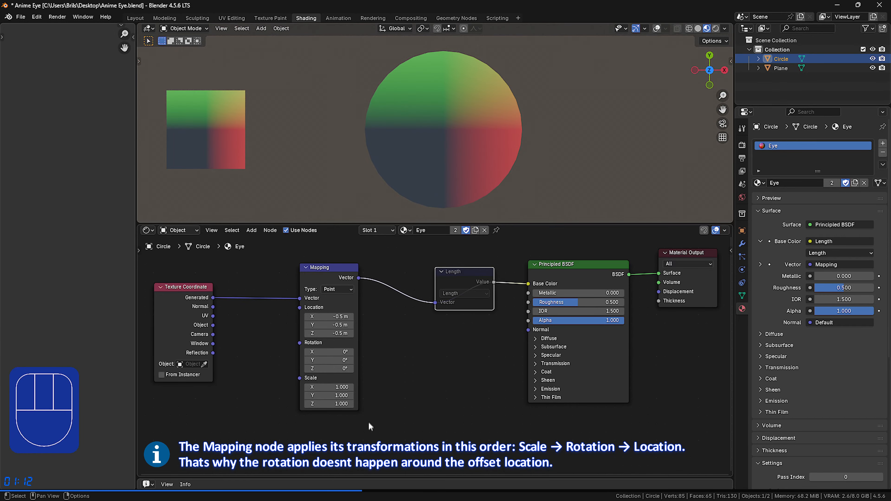
{"action": "key", "text": "m"}
Step: Delete the Mapping node
{"action": "left_click", "coordinate": [393, 395]}
{"action": "left_click", "coordinate": [319, 267]}
{"action": "key", "text": "Delete"}
Step: Insert a Subtract vector math node between Generated and Length, and set its three values to 0.5
{"action": "left_click_drag", "start_coordinate": [213, 297], "coordinate": [239, 295]}
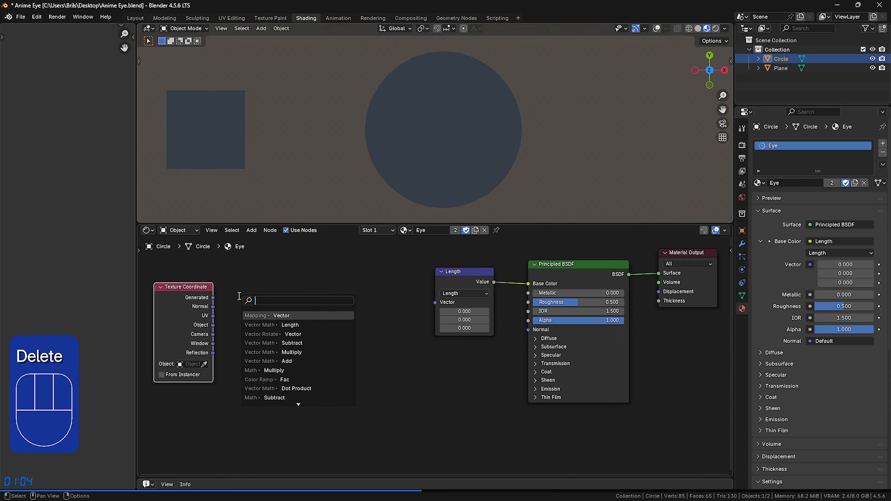
{"action": "type", "text": "sub"}
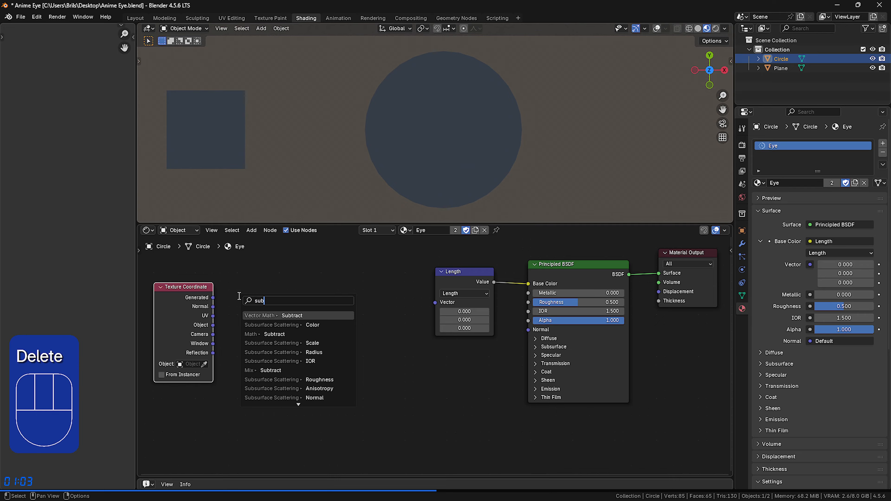
{"action": "key", "text": "Return"}
{"action": "left_click", "coordinate": [238, 296]}
{"action": "left_click_drag", "start_coordinate": [297, 302], "coordinate": [434, 303]}
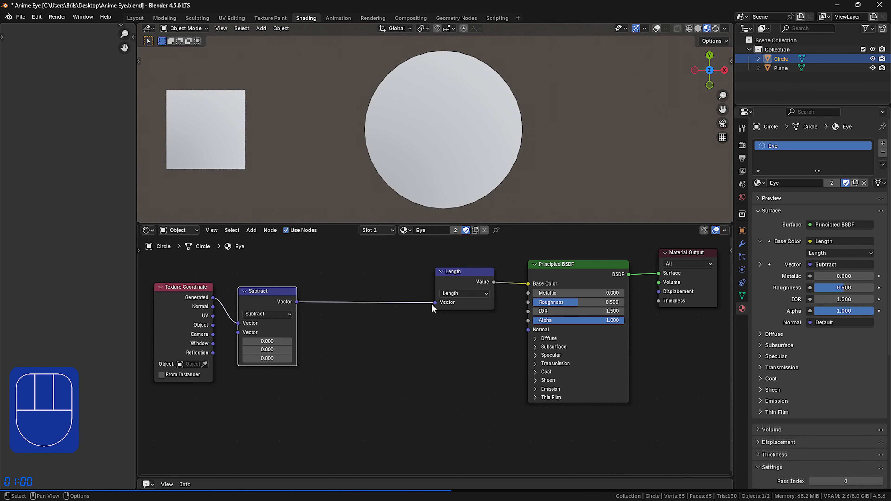
{"action": "left_click_drag", "start_coordinate": [267, 359], "coordinate": [287, 358], "text": "shift"}
Step: Mute the Length node to examine the coordinates centered by the Subtract node, and unmute it
{"action": "left_click", "coordinate": [464, 275]}
{"action": "key", "text": "m"}
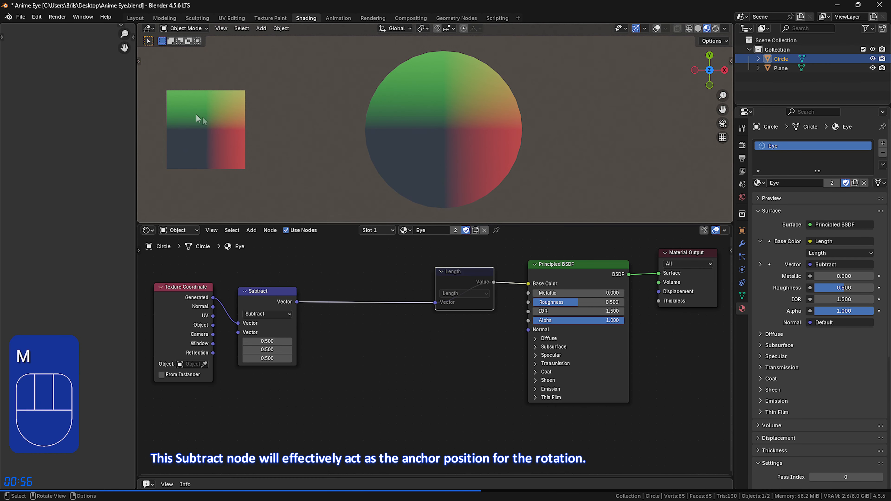
{"action": "key", "text": "m"}
Step: Insert a Vector Rotate node between Subtract and Length, and set its type to Euler
{"action": "left_click_drag", "start_coordinate": [270, 292], "coordinate": [330, 297]}
{"action": "type", "text": "rotate"}
{"action": "key", "text": "Return"}
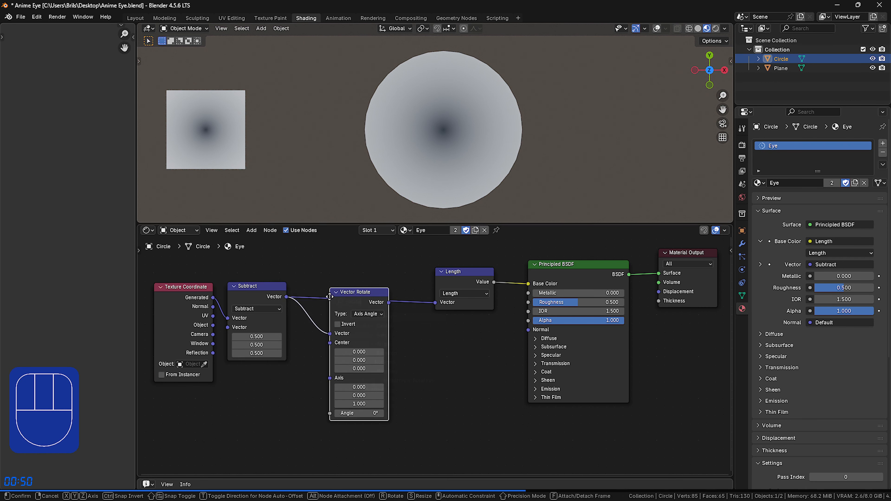
{"action": "left_click", "coordinate": [308, 275]}
{"action": "left_click", "coordinate": [360, 291]}
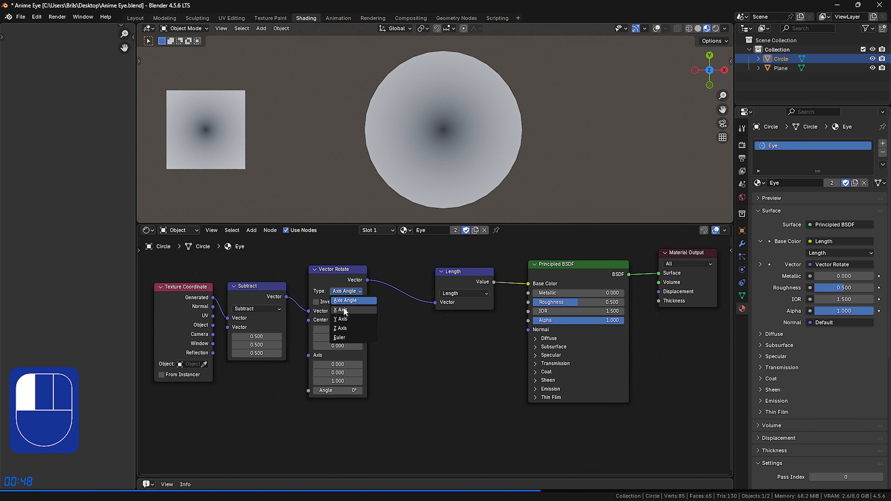
{"action": "left_click", "coordinate": [368, 337]}
Step: Mute Length, try a Z rotation in the Vector Rotate node without keeping it, and unmute Length
{"action": "left_click", "coordinate": [473, 271]}
{"action": "key", "text": "m"}
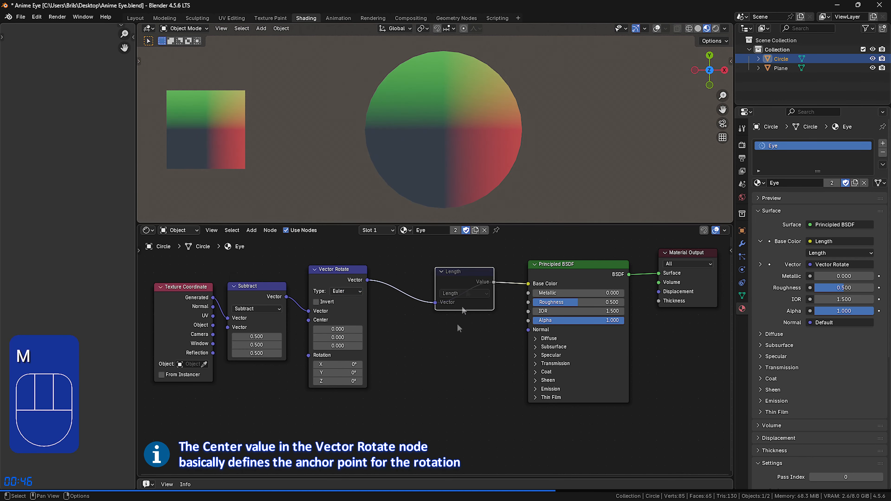
{"action": "left_click_drag", "start_coordinate": [346, 381], "coordinate": [422, 381]}
{"action": "right_click", "coordinate": [423, 382]}
{"action": "left_click", "coordinate": [448, 279]}
{"action": "key", "text": "m"}
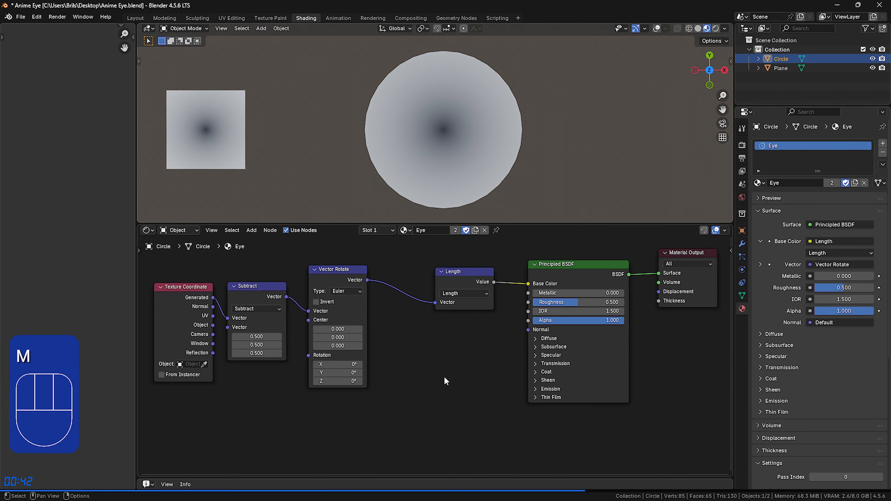
Step: Move Length and the shader nodes aside, and insert an Add vector math node between Vector Rotate and Length
{"action": "left_click_drag", "start_coordinate": [390, 287], "coordinate": [694, 348]}
{"action": "left_click_drag", "start_coordinate": [456, 272], "coordinate": [550, 270]}
{"action": "left_click", "coordinate": [439, 275]}
{"action": "left_click_drag", "start_coordinate": [367, 280], "coordinate": [395, 281]}
{"action": "type", "text": "add"}
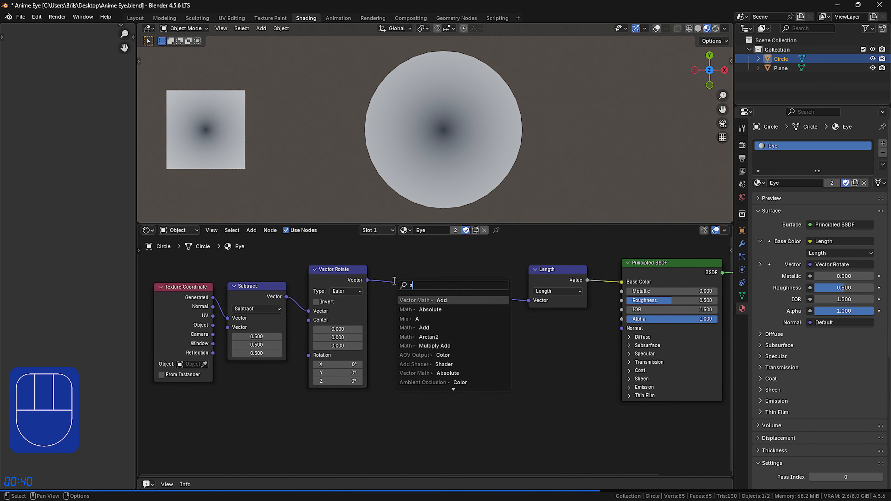
{"action": "left_click", "coordinate": [417, 301]}
{"action": "left_click", "coordinate": [421, 294]}
Step: Mute Length, try offset values in the Add node, reset them to 0, and unmute Length
{"action": "left_click", "coordinate": [563, 276]}
{"action": "key", "text": "m"}
{"action": "mouse_move", "coordinate": [421, 311]}
{"action": "left_mouse_down", "text": "shift"}
{"action": "mouse_move", "coordinate": [435, 312]}
{"action": "mouse_move", "coordinate": [434, 320]}
{"action": "mouse_move", "coordinate": [408, 311]}
{"action": "mouse_move", "coordinate": [424, 329]}
{"action": "left_mouse_up", "text": "shift"}
{"action": "key", "text": "m"}
{"action": "type", "text": "0"}
{"action": "key", "text": "Return"}
Step: Set the Add node's X value to 0.1, try a Z rotation in Vector Rotate, and reset the X value to 0
{"action": "left_click", "coordinate": [423, 312]}
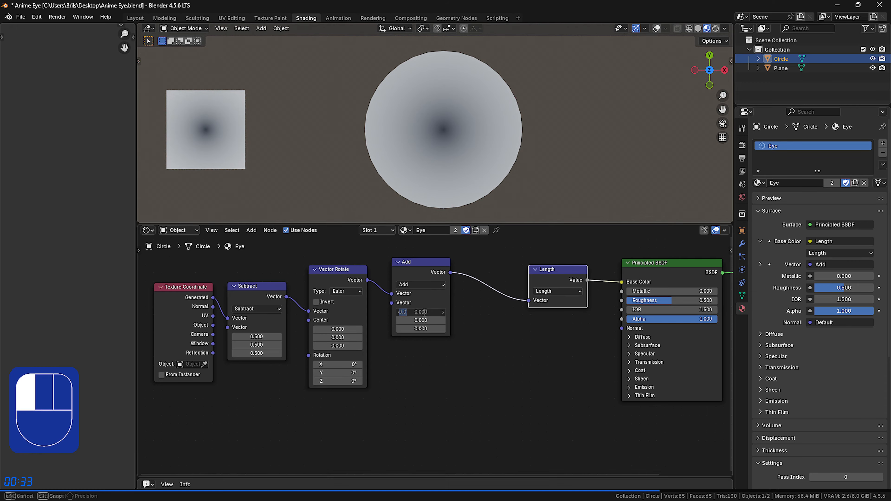
{"action": "type", "text": "0.1"}
{"action": "key", "text": "Return"}
{"action": "left_click", "coordinate": [501, 393]}
{"action": "left_click_drag", "start_coordinate": [336, 383], "coordinate": [498, 382]}
{"action": "right_click", "coordinate": [338, 383]}
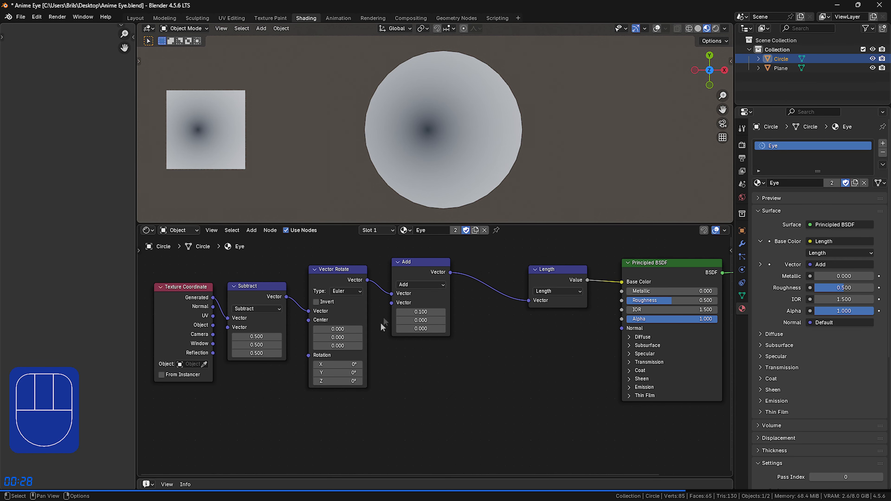
{"action": "left_click", "coordinate": [424, 311]}
{"action": "type", "text": "0"}
{"action": "key", "text": "Return"}
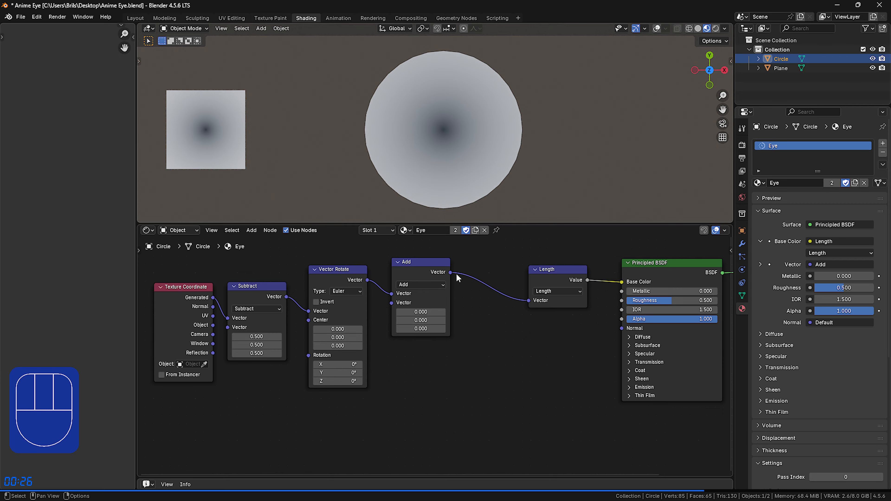
Step: Insert a Multiply vector math node between Add and Length, and set its three values to 1
{"action": "left_click_drag", "start_coordinate": [450, 272], "coordinate": [466, 286]}
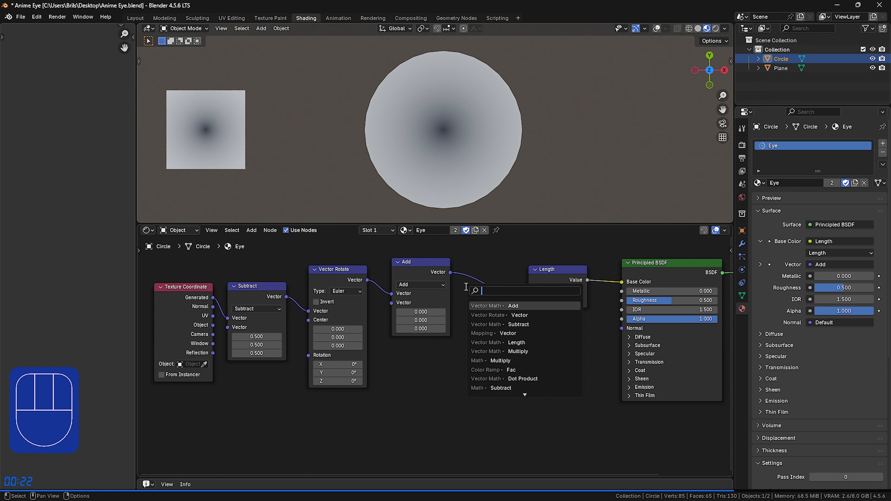
{"action": "left_click", "coordinate": [518, 351]}
{"action": "left_click", "coordinate": [489, 288]}
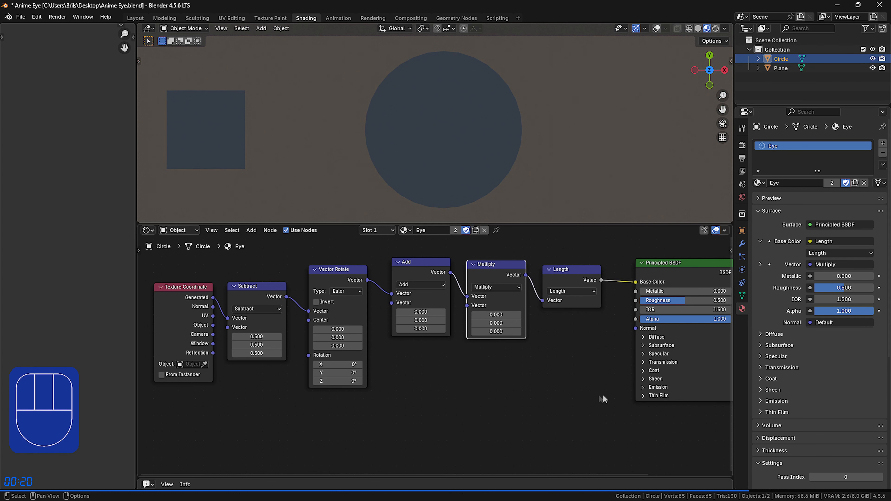
{"action": "left_click_drag", "start_coordinate": [494, 315], "coordinate": [500, 315]}
{"action": "left_click_drag", "start_coordinate": [495, 315], "coordinate": [496, 332]}
{"action": "type", "text": "1"}
{"action": "key", "text": "Return"}
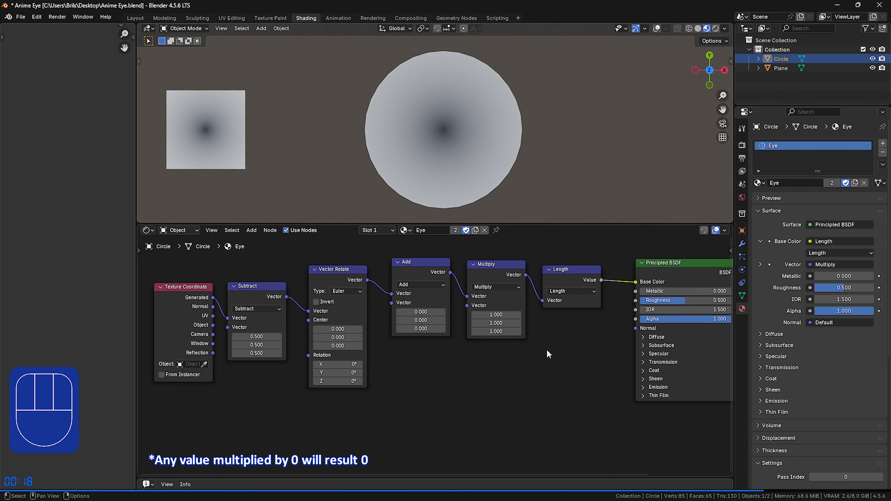
Step: Mute Length, try 6.4 and 6 as the Multiply node's X and Y values, and reset them to 1
{"action": "left_click", "coordinate": [571, 273]}
{"action": "key", "text": "m"}
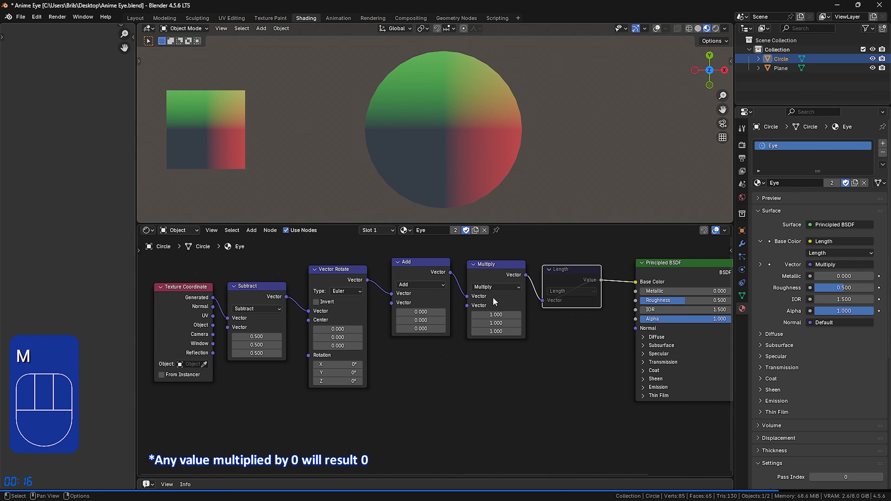
{"action": "left_click_drag", "start_coordinate": [498, 314], "coordinate": [525, 314]}
{"action": "mouse_move", "coordinate": [596, 382]}
{"action": "left_mouse_down"}
{"action": "mouse_move", "coordinate": [576, 392]}
{"action": "mouse_move", "coordinate": [597, 393]}
{"action": "left_mouse_up"}
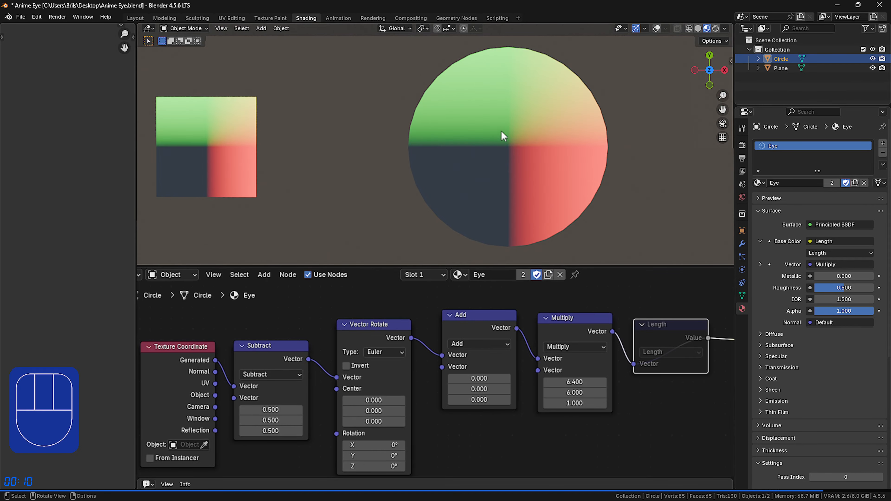
{"action": "left_click", "coordinate": [571, 318]}
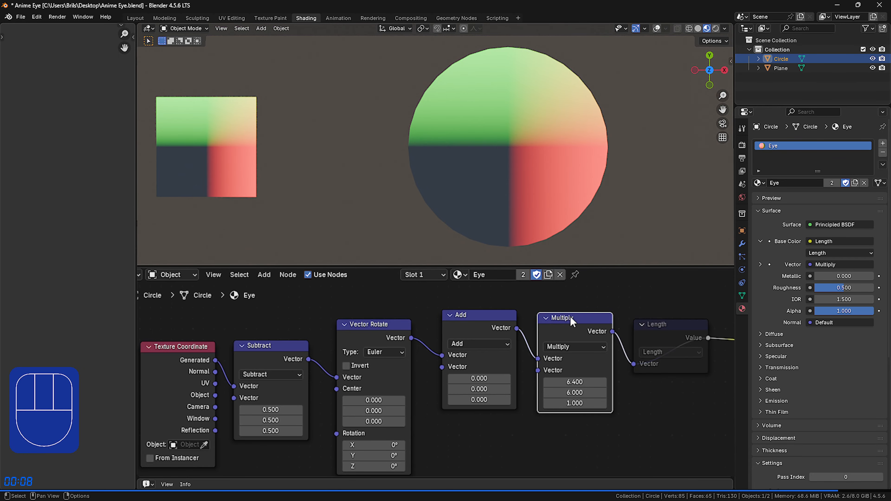
{"action": "left_click_drag", "start_coordinate": [579, 381], "coordinate": [577, 403]}
{"action": "type", "text": "1"}
{"action": "left_click", "coordinate": [676, 457]}
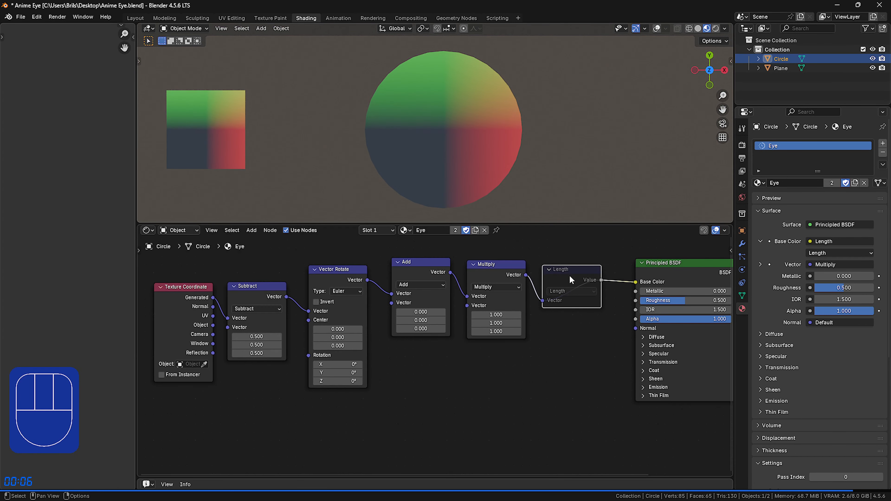
Step: Try other X values in the Multiply node to preview how they stretch the gradient
{"action": "left_click_drag", "start_coordinate": [491, 315], "coordinate": [511, 315]}
{"action": "mouse_move", "coordinate": [348, 380]}
{"action": "left_mouse_down"}
{"action": "mouse_move", "coordinate": [363, 380]}
{"action": "mouse_move", "coordinate": [348, 380]}
{"action": "left_mouse_up"}
{"action": "left_click_drag", "start_coordinate": [495, 314], "coordinate": [477, 314]}
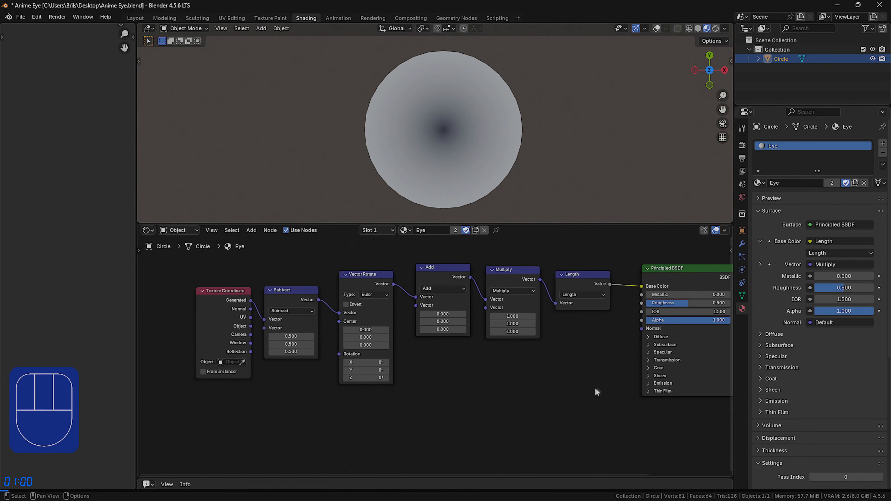
Step: Combine the nodes from Texture Coordinate through Length into a node group
{"action": "left_click_drag", "start_coordinate": [603, 386], "coordinate": [195, 270]}
{"action": "right_click", "coordinate": [371, 273]}
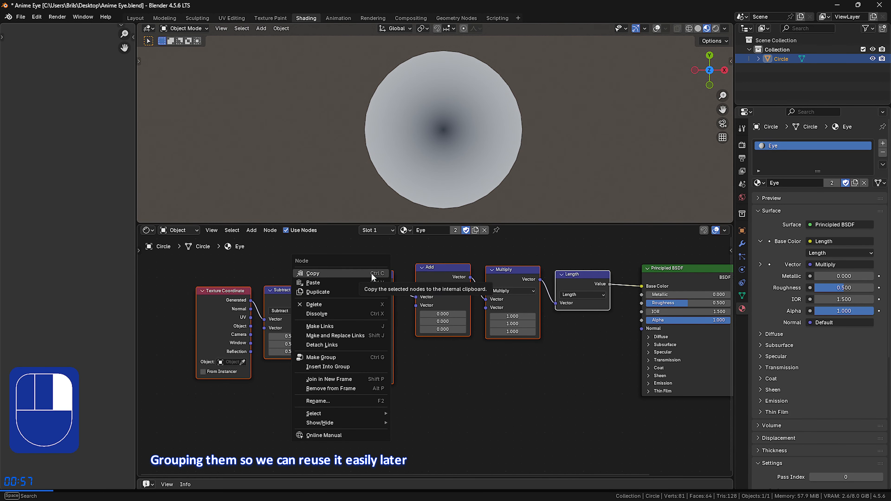
{"action": "left_click", "coordinate": [340, 357]}
Step: Rename the node group as Center Gen Length and set its Color Tag to Input
{"action": "key", "text": "n"}
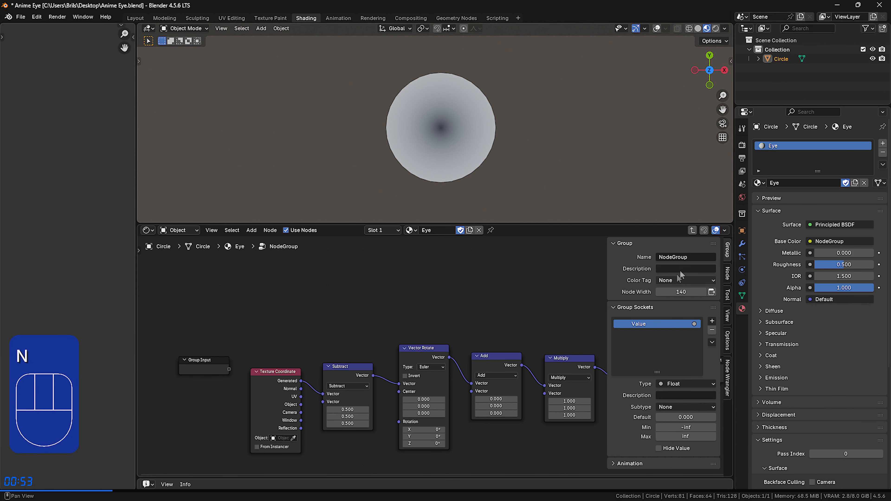
{"action": "left_click", "coordinate": [690, 258]}
{"action": "type", "text": "Center Gen Length"}
{"action": "key", "text": "Return"}
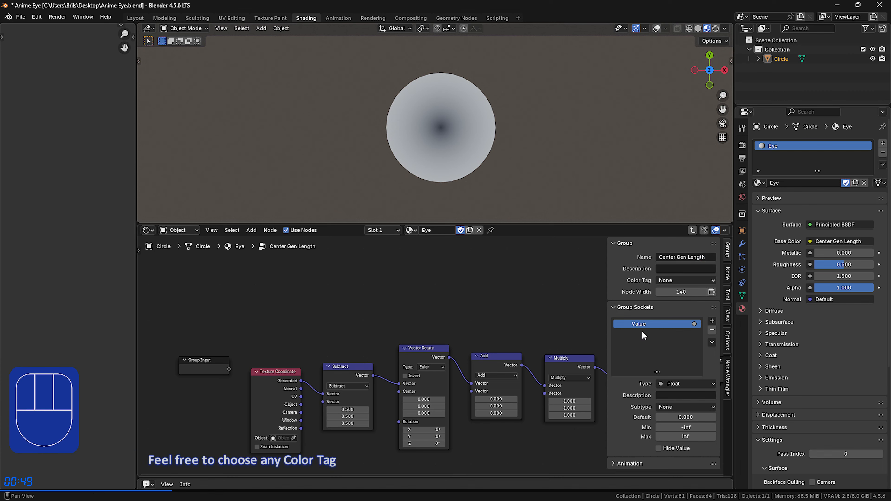
{"action": "left_click", "coordinate": [671, 281]}
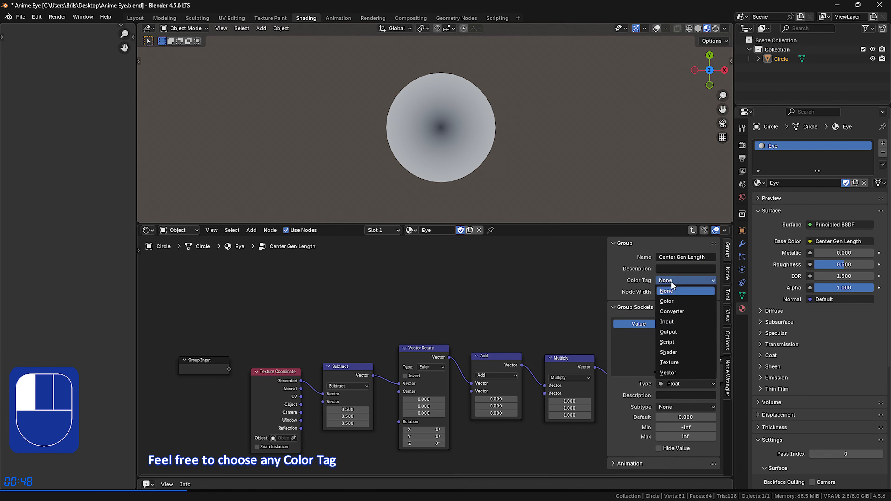
{"action": "left_click", "coordinate": [676, 321]}
Step: Place the Group Input node directly below the Subtract node inside the group
{"action": "middle_click_drag", "start_coordinate": [533, 322], "coordinate": [501, 255]}
{"action": "middle_click_drag", "start_coordinate": [380, 278], "coordinate": [445, 274]}
{"action": "scroll", "coordinate": [435, 278], "scroll_direction": "up", "scroll_amount": 1}
{"action": "left_click_drag", "start_coordinate": [195, 315], "coordinate": [417, 389]}
{"action": "scroll", "coordinate": [364, 408], "scroll_direction": "up", "scroll_amount": 1}
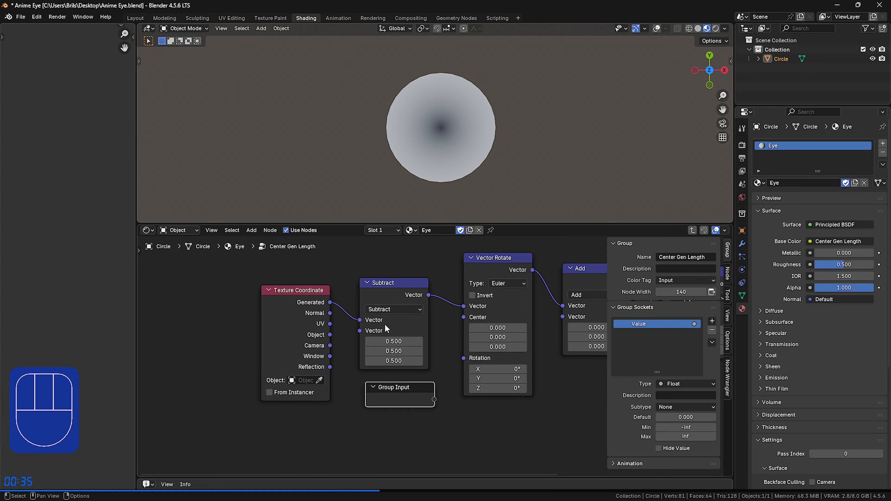
Step: Expose the Vector Rotate node's Rotation as a group input and clear that socket's description
{"action": "left_click_drag", "start_coordinate": [428, 395], "coordinate": [464, 358]}
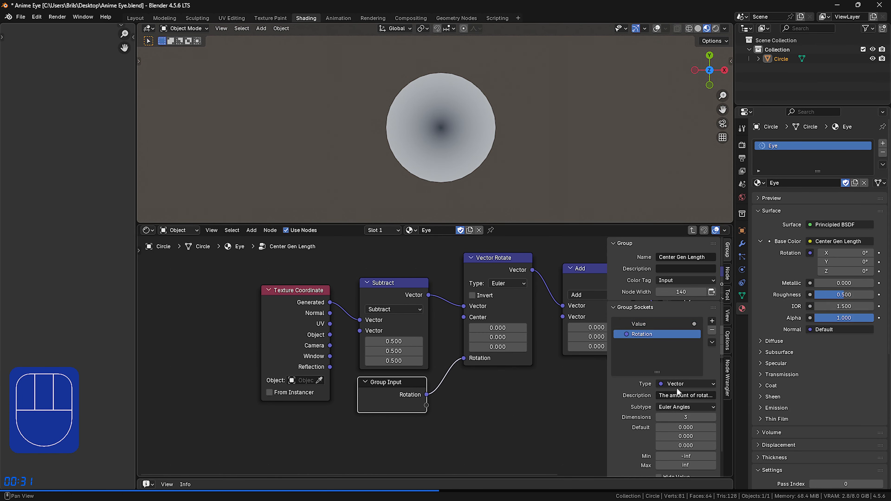
{"action": "middle_click_drag", "start_coordinate": [484, 395], "coordinate": [422, 391]}
{"action": "left_click", "coordinate": [699, 394]}
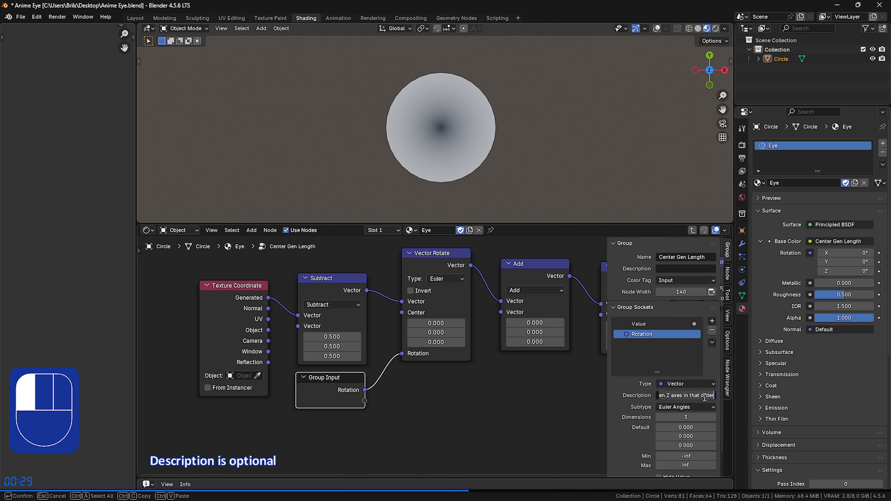
{"action": "key", "text": "BackSpace"}
{"action": "left_click", "coordinate": [539, 418]}
Step: Expose the Add node's second Vector as a group input named Location and order it above Rotation
{"action": "left_click_drag", "start_coordinate": [365, 401], "coordinate": [500, 312]}
{"action": "left_click", "coordinate": [659, 344]}
{"action": "double_click", "coordinate": [659, 345]}
{"action": "type", "text": "Location"}
{"action": "key", "text": "Return"}
{"action": "left_click_drag", "start_coordinate": [687, 337], "coordinate": [681, 335]}
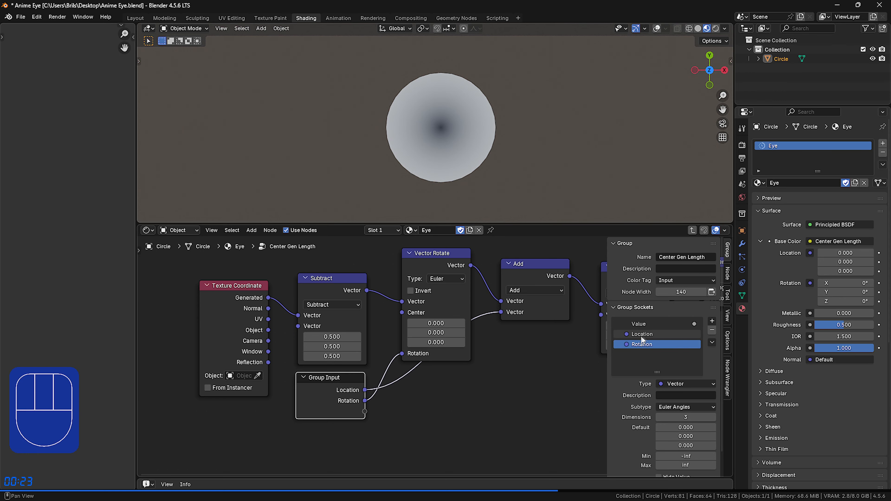
Step: Move the Group Input node below Vector Rotate and expose Multiply's second Vector as a group input named Scale
{"action": "middle_click_drag", "start_coordinate": [332, 386], "coordinate": [247, 385]}
{"action": "left_click_drag", "start_coordinate": [248, 384], "coordinate": [357, 379]}
{"action": "middle_click_drag", "start_coordinate": [443, 395], "coordinate": [333, 395]}
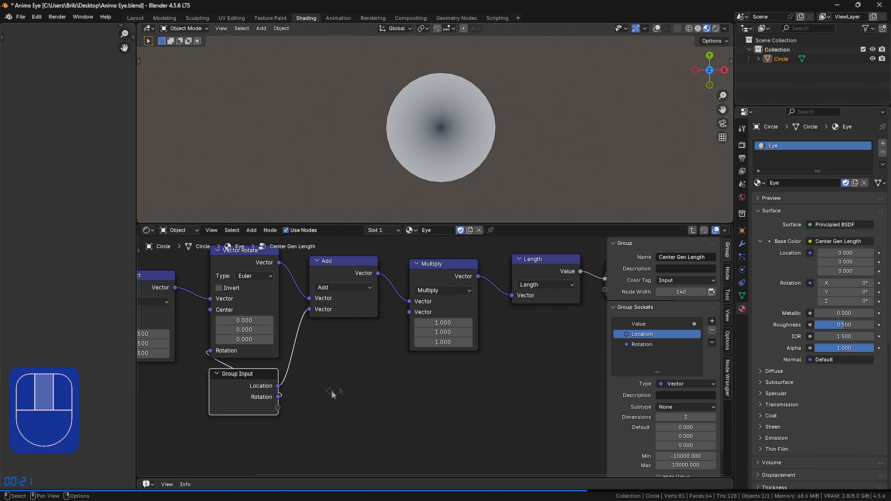
{"action": "left_click_drag", "start_coordinate": [279, 408], "coordinate": [419, 315]}
{"action": "double_click", "coordinate": [640, 355]}
{"action": "type", "text": "Scale"}
{"action": "key", "text": "Return"}
{"action": "middle_click_drag", "start_coordinate": [562, 365], "coordinate": [574, 343]}
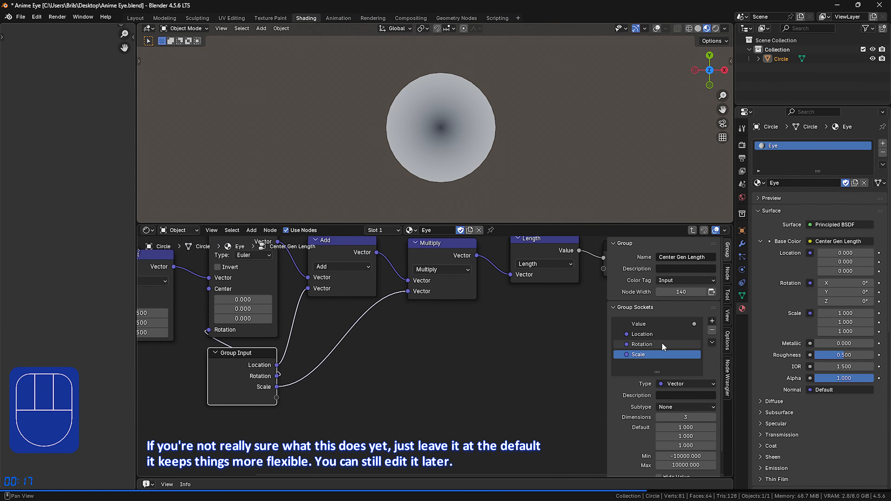
Step: Check the Location, Rotation and Scale socket settings and move the Group Input node back below the Subtract node
{"action": "left_click", "coordinate": [663, 336]}
{"action": "scroll", "coordinate": [673, 367], "scroll_direction": "down", "scroll_amount": 2}
{"action": "left_click", "coordinate": [667, 323]}
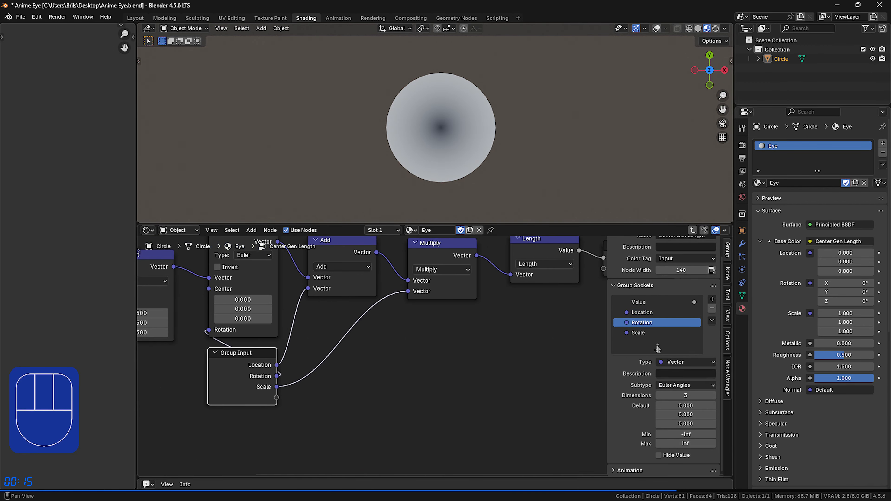
{"action": "left_click", "coordinate": [657, 333]}
{"action": "left_click", "coordinate": [451, 377]}
{"action": "middle_click_drag", "start_coordinate": [451, 377], "coordinate": [555, 394]}
{"action": "left_click_drag", "start_coordinate": [319, 371], "coordinate": [217, 371]}
{"action": "left_click", "coordinate": [370, 406]}
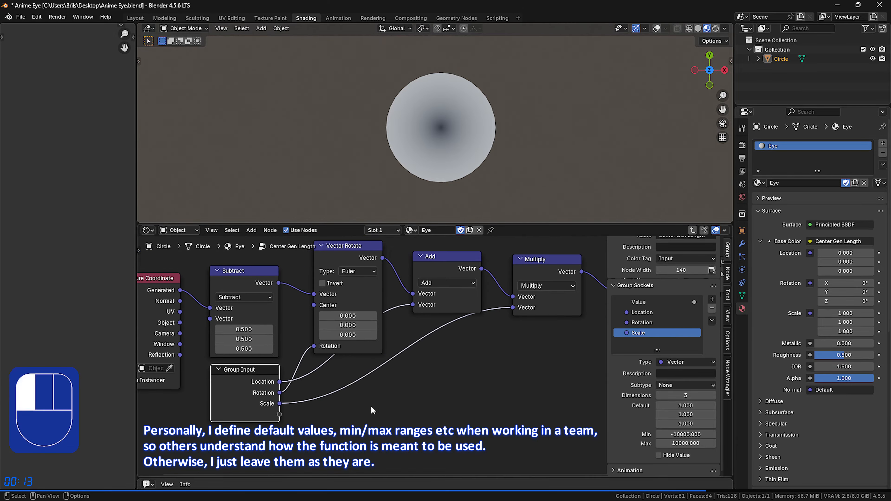
{"action": "scroll", "coordinate": [481, 378], "scroll_direction": "down", "scroll_amount": 1}
{"action": "middle_click_drag", "start_coordinate": [481, 378], "coordinate": [442, 408]}
{"action": "scroll", "coordinate": [666, 332], "scroll_direction": "up", "scroll_amount": 2}
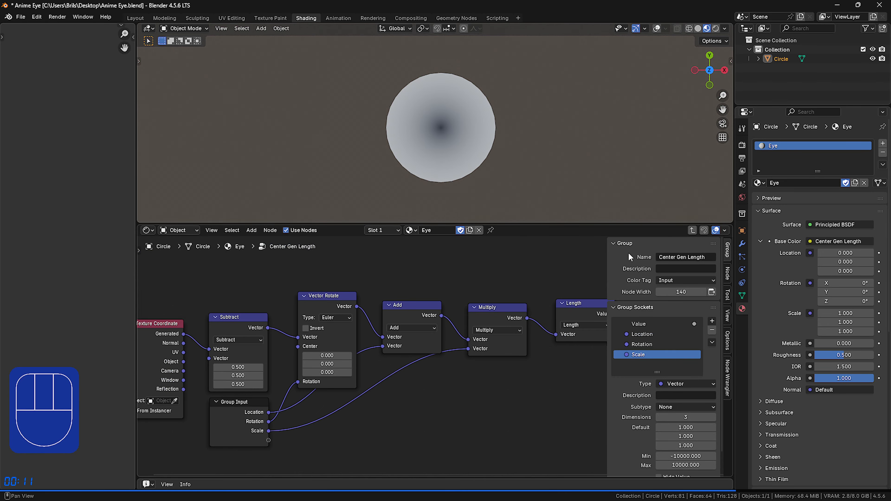
Step: Return to the Eye material's node tree, widen the Center Gen Length node and hide the sidebar
{"action": "left_click", "coordinate": [693, 230]}
{"action": "left_click_drag", "start_coordinate": [429, 339], "coordinate": [462, 338]}
{"action": "left_click", "coordinate": [498, 358]}
{"action": "key", "text": "n"}
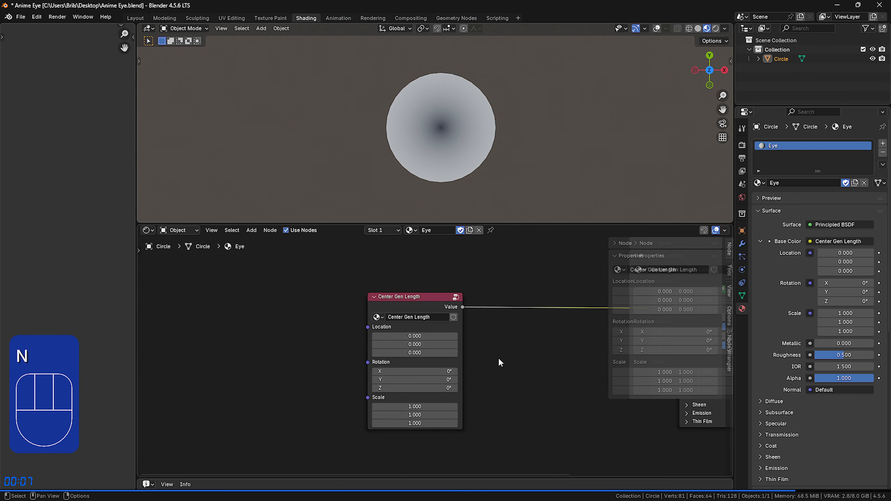
Step: Try other Location X and Scale X values on the Center Gen Length node, restoring Scale X to 1
{"action": "middle_click_drag", "start_coordinate": [499, 359], "coordinate": [489, 354]}
{"action": "scroll", "coordinate": [491, 356], "scroll_direction": "up", "scroll_amount": 1}
{"action": "left_click_drag", "start_coordinate": [390, 327], "coordinate": [411, 338]}
{"action": "right_click", "coordinate": [421, 328]}
{"action": "left_click_drag", "start_coordinate": [389, 409], "coordinate": [423, 388]}
{"action": "right_click", "coordinate": [423, 388]}
{"action": "double_click", "coordinate": [391, 412]}
{"action": "type", "text": "1"}
{"action": "key", "text": "Return"}
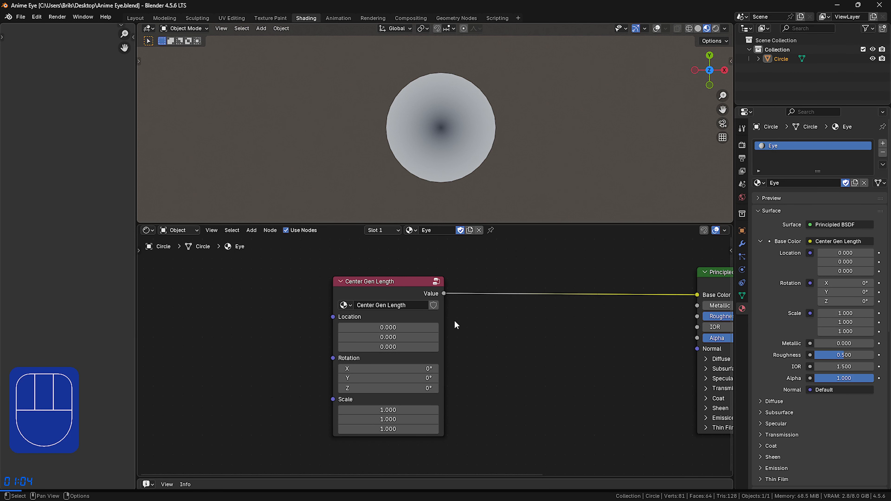
Step: Insert a Color Ramp node between Center Gen Length's Value and the Principled BSDF's Base Color
{"action": "left_click_drag", "start_coordinate": [444, 293], "coordinate": [495, 307]}
{"action": "type", "text": "color r"}
{"action": "key", "text": "Return"}
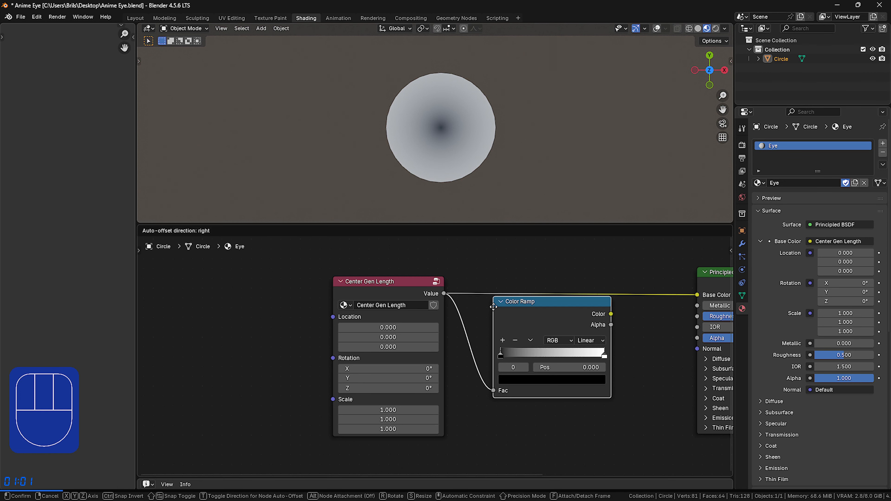
{"action": "left_click", "coordinate": [476, 284]}
{"action": "left_click", "coordinate": [564, 432]}
Step: Join the Center Gen Length and Color Ramp nodes in a new frame labelled Sclera
{"action": "middle_click_drag", "start_coordinate": [564, 432], "coordinate": [554, 452]}
{"action": "left_click_drag", "start_coordinate": [554, 452], "coordinate": [423, 319]}
{"action": "right_click", "coordinate": [482, 307]}
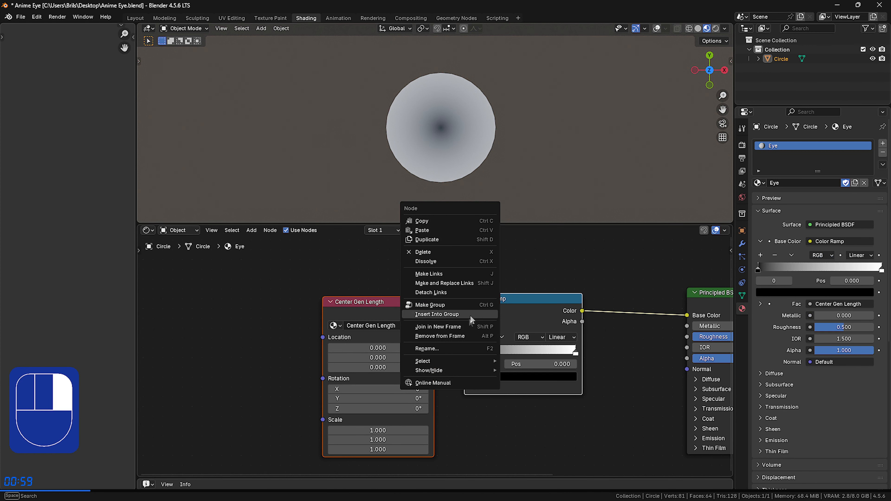
{"action": "left_click", "coordinate": [458, 325]}
{"action": "right_click", "coordinate": [458, 280]}
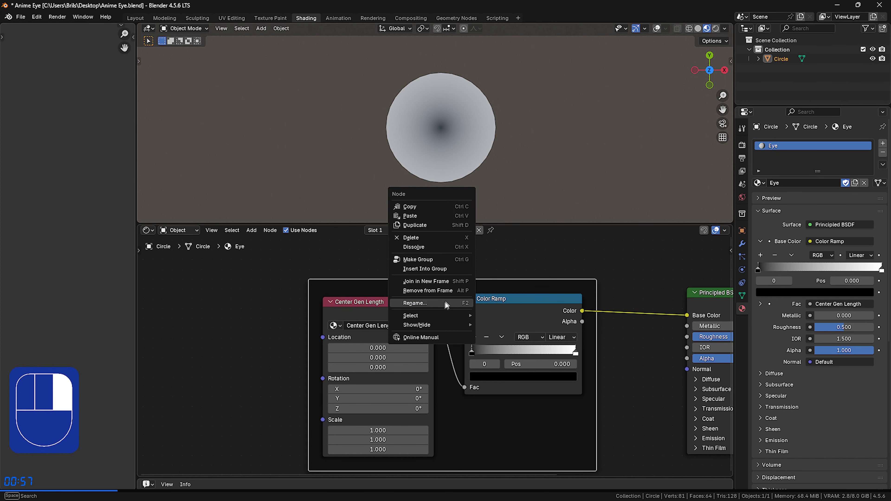
{"action": "left_click", "coordinate": [443, 303]}
{"action": "type", "text": "Sclera"}
{"action": "key", "text": "Return"}
{"action": "left_click", "coordinate": [510, 264]}
Step: Try B-Spline interpolation on the Sclera Color Ramp, and set it to Ease
{"action": "left_click", "coordinate": [575, 351]}
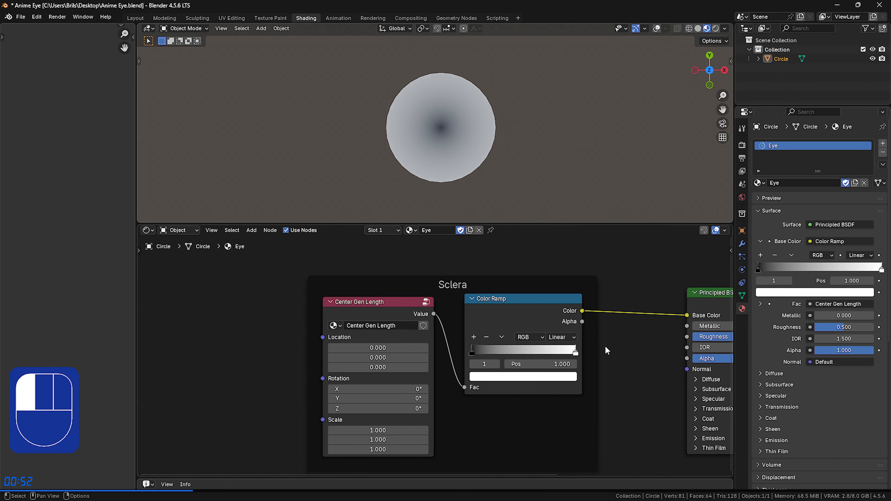
{"action": "left_click", "coordinate": [572, 338]}
{"action": "left_click", "coordinate": [570, 396]}
{"action": "left_click", "coordinate": [562, 337]}
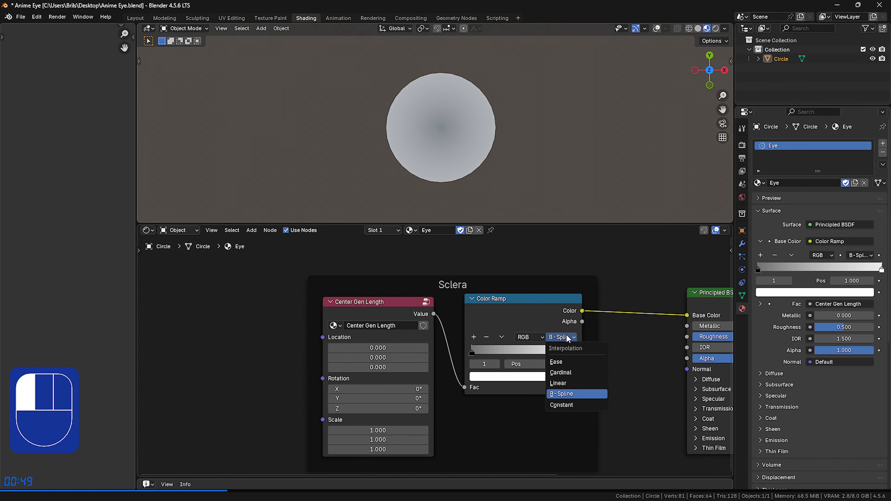
{"action": "left_click", "coordinate": [565, 346]}
Step: Build the Sclera Color Ramp as a white-to-black gradient with five stops at 0.250, 0.440, 0.580, 0.750 and 0.900
{"action": "left_click_drag", "start_coordinate": [471, 354], "coordinate": [518, 350]}
{"action": "mouse_move", "coordinate": [575, 351]}
{"action": "left_mouse_down"}
{"action": "mouse_move", "coordinate": [461, 353]}
{"action": "mouse_move", "coordinate": [568, 356]}
{"action": "left_mouse_up"}
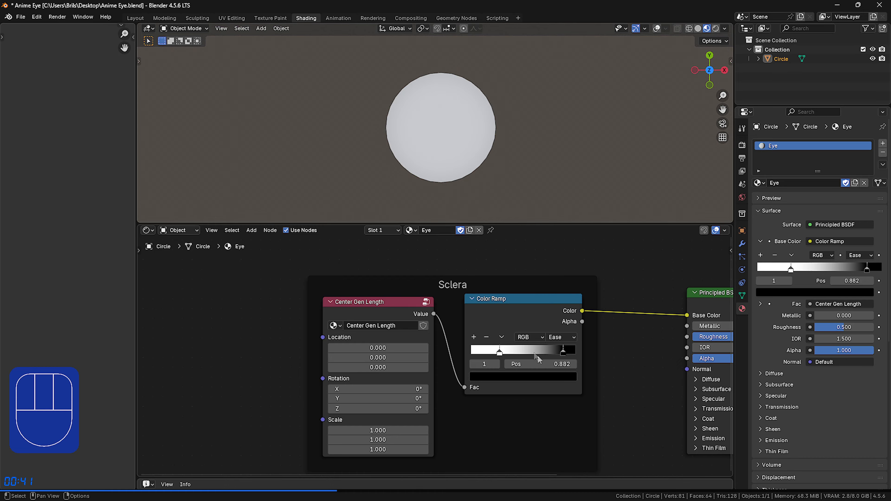
{"action": "left_click", "coordinate": [474, 337]}
{"action": "mouse_move", "coordinate": [531, 357]}
{"action": "left_mouse_down"}
{"action": "mouse_move", "coordinate": [509, 354]}
{"action": "mouse_move", "coordinate": [539, 358]}
{"action": "left_mouse_up"}
{"action": "left_click", "coordinate": [472, 337]}
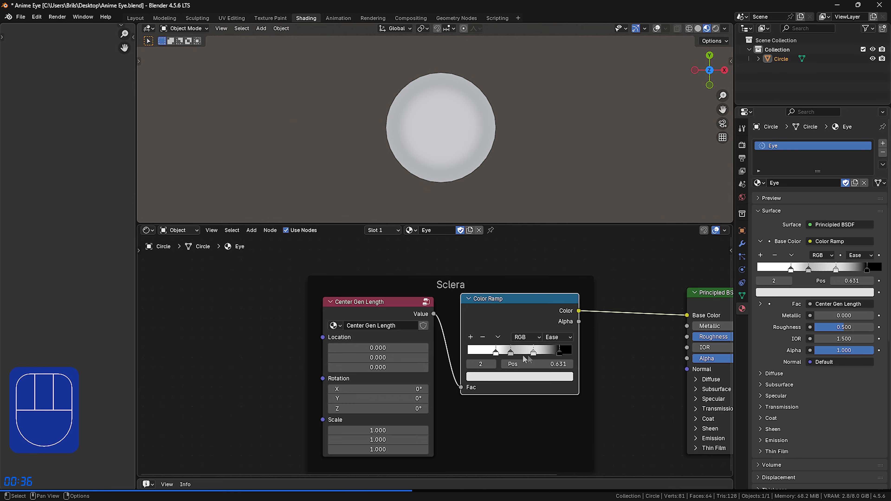
{"action": "left_click", "coordinate": [483, 337]}
{"action": "left_click", "coordinate": [483, 338]}
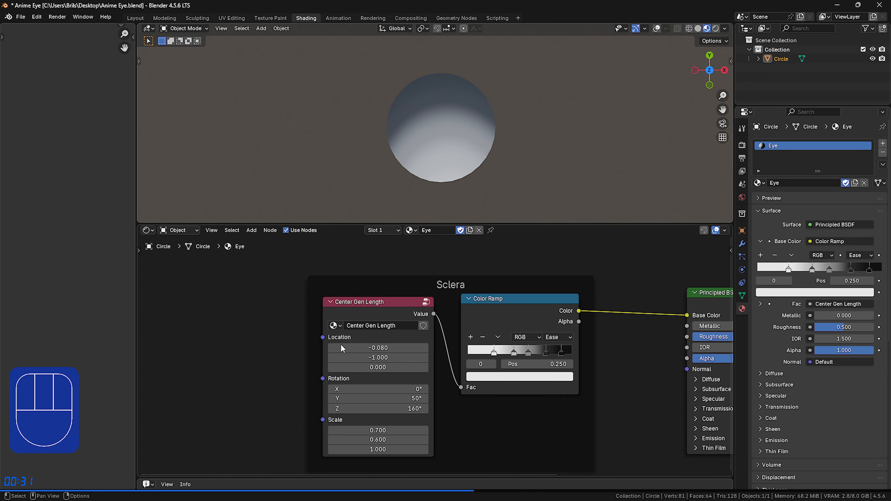
Step: Review the Location, Rotation and Scale values of the Center Gen Length node in the Sclera frame
{"action": "left_click", "coordinate": [387, 348]}
{"action": "left_click", "coordinate": [388, 358]}
{"action": "left_click", "coordinate": [388, 358]}
{"action": "left_click", "coordinate": [388, 398]}
{"action": "double_click", "coordinate": [389, 398]}
{"action": "left_click", "coordinate": [388, 408]}
{"action": "double_click", "coordinate": [388, 408]}
{"action": "left_click", "coordinate": [394, 432]}
{"action": "double_click", "coordinate": [404, 431]}
{"action": "left_click", "coordinate": [399, 440]}
{"action": "double_click", "coordinate": [400, 440]}
{"action": "left_click", "coordinate": [537, 439]}
Step: Inspect the color of each stop in the Sclera Color Ramp
{"action": "left_click", "coordinate": [503, 377]}
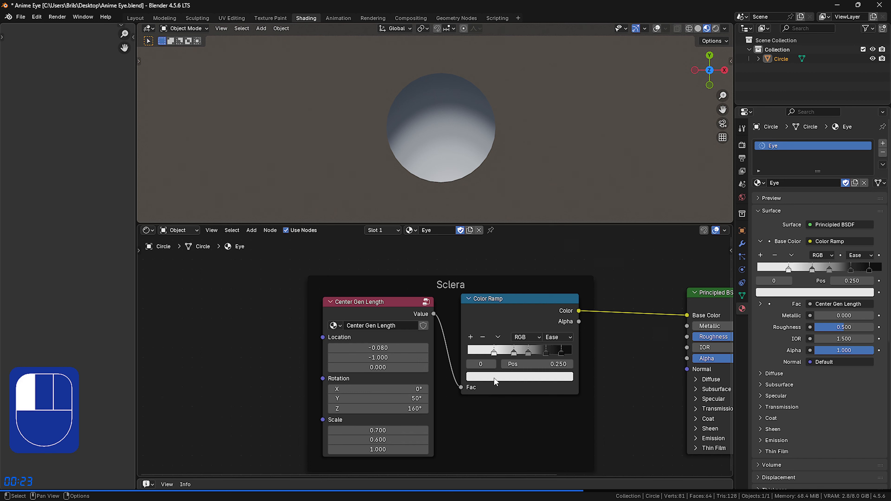
{"action": "left_click", "coordinate": [561, 356]}
{"action": "left_click", "coordinate": [548, 377]}
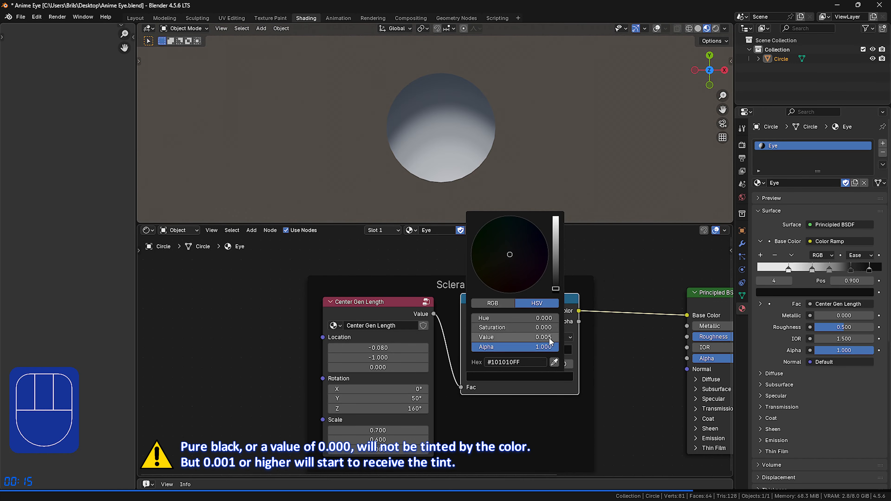
{"action": "left_click", "coordinate": [546, 352]}
{"action": "left_click", "coordinate": [544, 377]}
{"action": "left_click", "coordinate": [541, 374]}
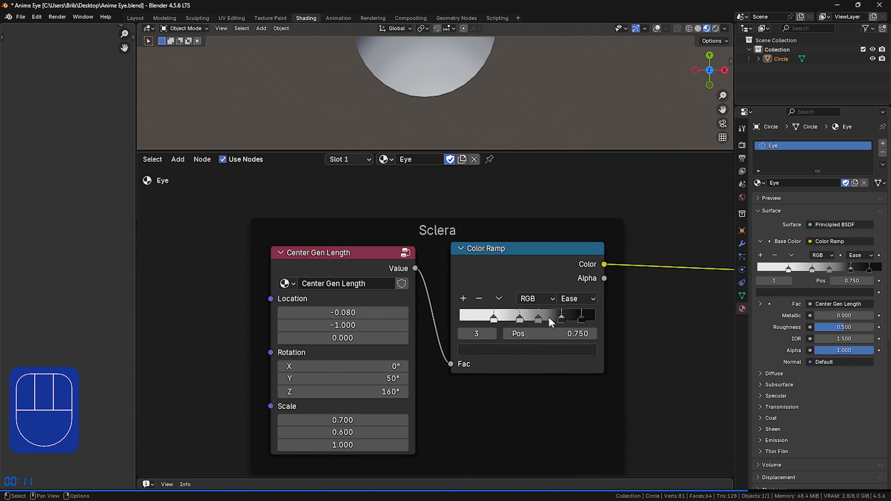
{"action": "left_click", "coordinate": [538, 321]}
{"action": "left_click", "coordinate": [536, 352]}
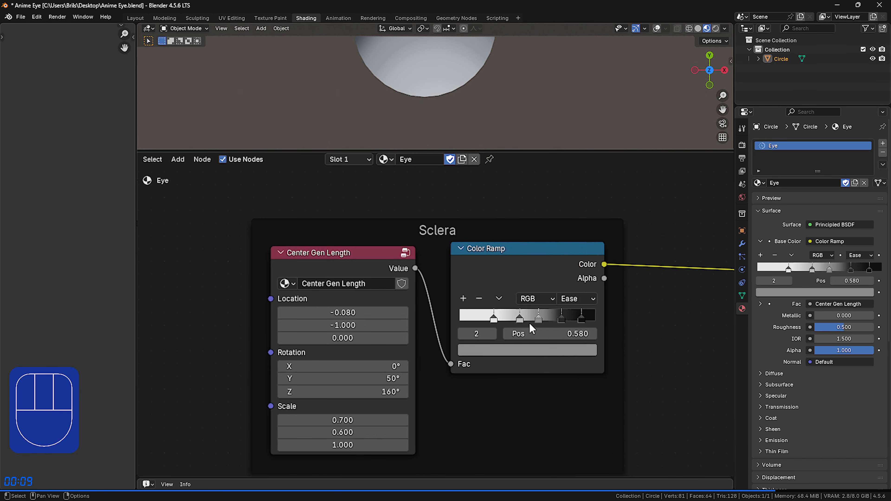
{"action": "left_click", "coordinate": [519, 319]}
{"action": "left_click", "coordinate": [523, 351]}
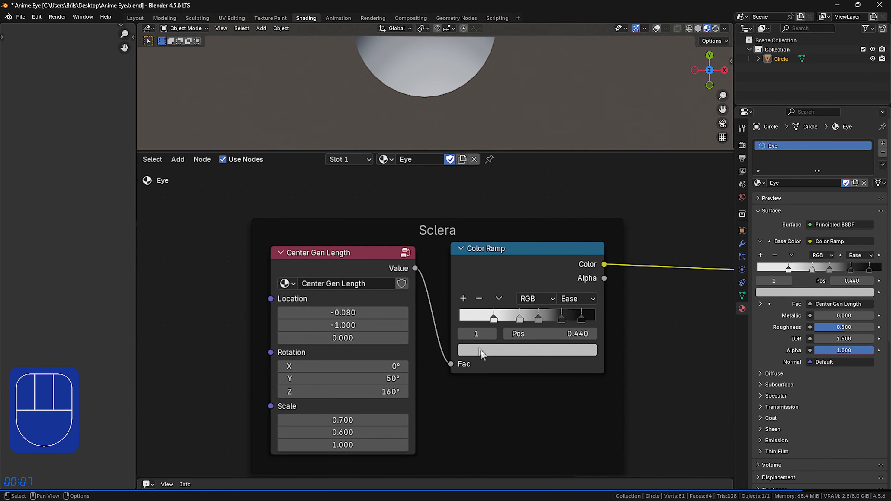
Step: Step through the Sclera Color Ramp's stops to check each stop's position and color
{"action": "left_click", "coordinate": [462, 334]}
{"action": "left_click", "coordinate": [493, 334]}
{"action": "left_click", "coordinate": [493, 333]}
{"action": "left_click", "coordinate": [492, 334]}
{"action": "left_click", "coordinate": [493, 333]}
{"action": "left_click", "coordinate": [462, 334]}
{"action": "left_click", "coordinate": [462, 334]}
{"action": "left_click", "coordinate": [462, 333]}
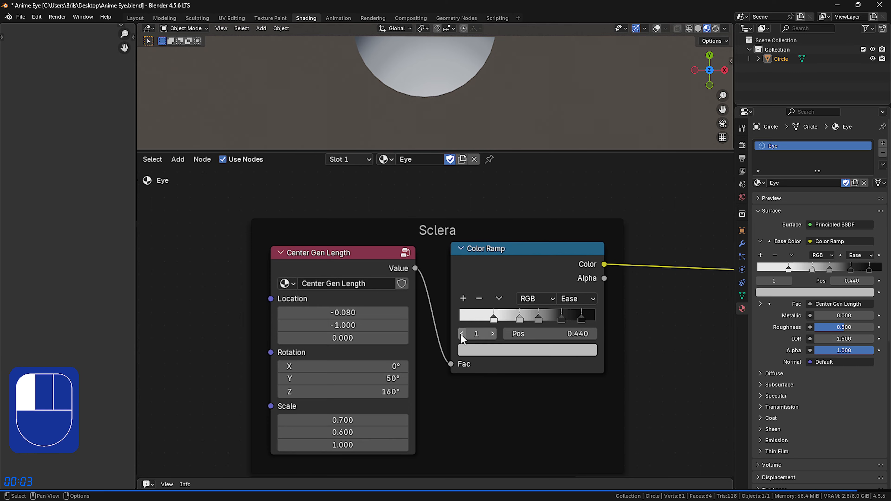
{"action": "left_click", "coordinate": [461, 334]}
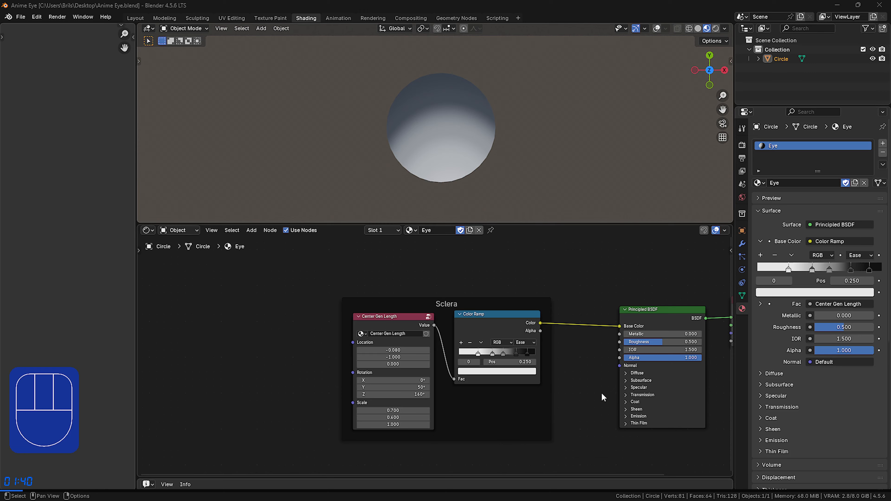
Step: Copy the Center Gen Length node and place the pasted copy below the Sclera frame
{"action": "left_click", "coordinate": [602, 394]}
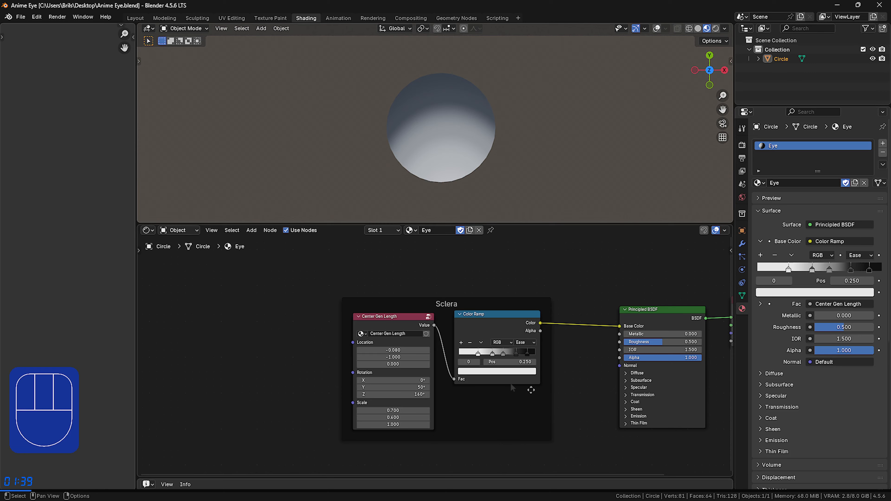
{"action": "left_click", "coordinate": [390, 324]}
{"action": "key", "text": "ctrl+c"}
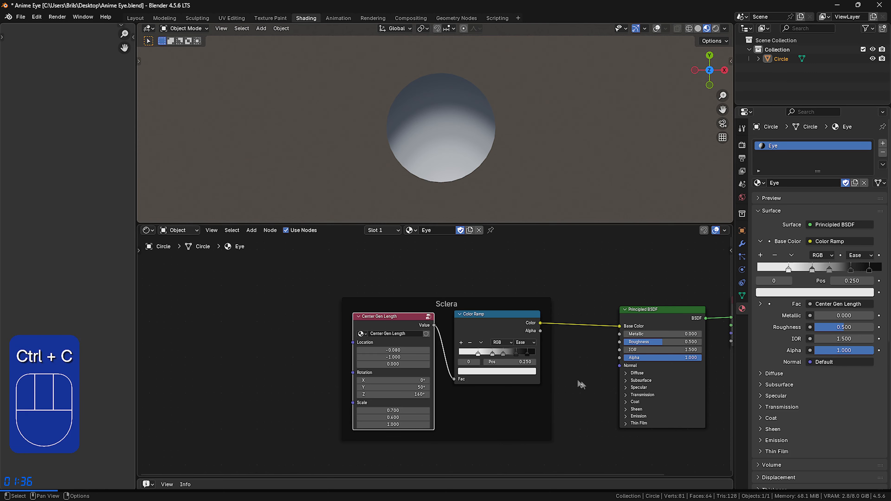
{"action": "middle_click_drag", "start_coordinate": [570, 378], "coordinate": [578, 290]}
{"action": "key", "text": "ctrl+v"}
{"action": "left_click_drag", "start_coordinate": [361, 297], "coordinate": [402, 325]}
Step: Reset the copied node's Location and Rotation values to 0 and its Scale values to 1
{"action": "type", "text": "0"}
{"action": "key", "text": "Return"}
{"action": "left_click_drag", "start_coordinate": [416, 359], "coordinate": [415, 434]}
{"action": "type", "text": "0"}
{"action": "key", "text": "Return"}
{"action": "type", "text": "1"}
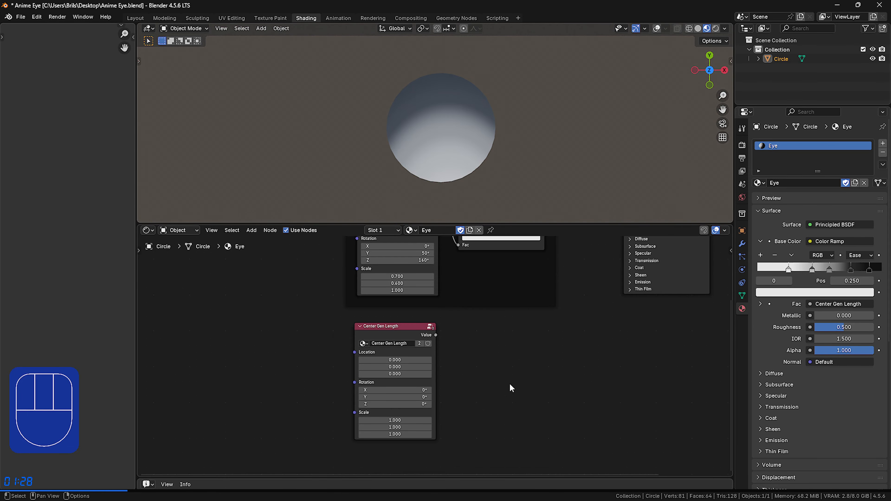
Step: Connect the copied Center Gen Length node's Value to the Principled BSDF's Base Color
{"action": "scroll", "coordinate": [510, 384], "scroll_direction": "up", "scroll_amount": 1}
{"action": "middle_click_drag", "start_coordinate": [532, 336], "coordinate": [415, 418]}
{"action": "scroll", "coordinate": [416, 418], "scroll_direction": "down", "scroll_amount": 1}
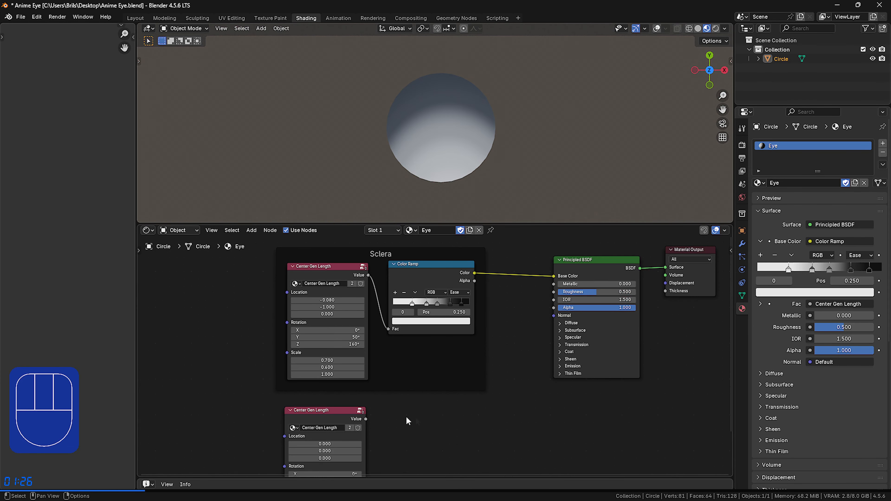
{"action": "left_click_drag", "start_coordinate": [365, 418], "coordinate": [553, 276]}
{"action": "scroll", "coordinate": [522, 327], "scroll_direction": "up", "scroll_amount": 2}
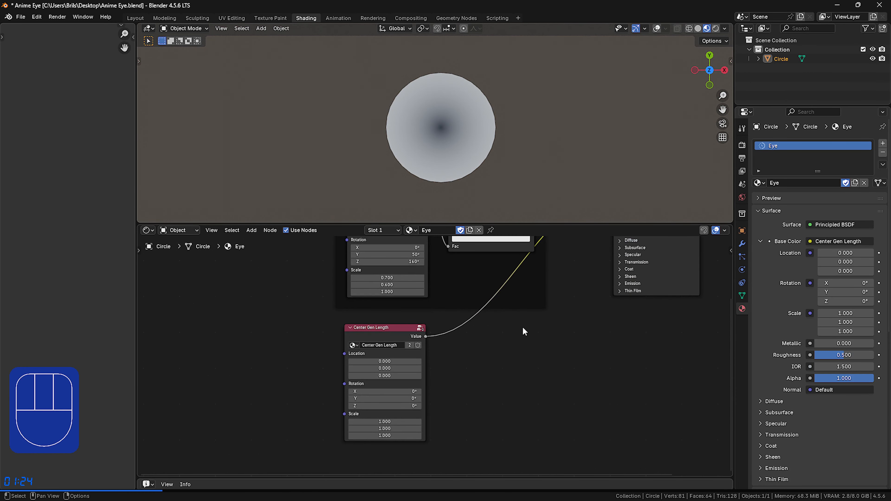
Step: Insert a Subtract math node directly after the copied Center Gen Length node
{"action": "left_click_drag", "start_coordinate": [423, 331], "coordinate": [461, 329]}
{"action": "type", "text": "sub"}
{"action": "key", "text": "Return"}
{"action": "left_click", "coordinate": [455, 320]}
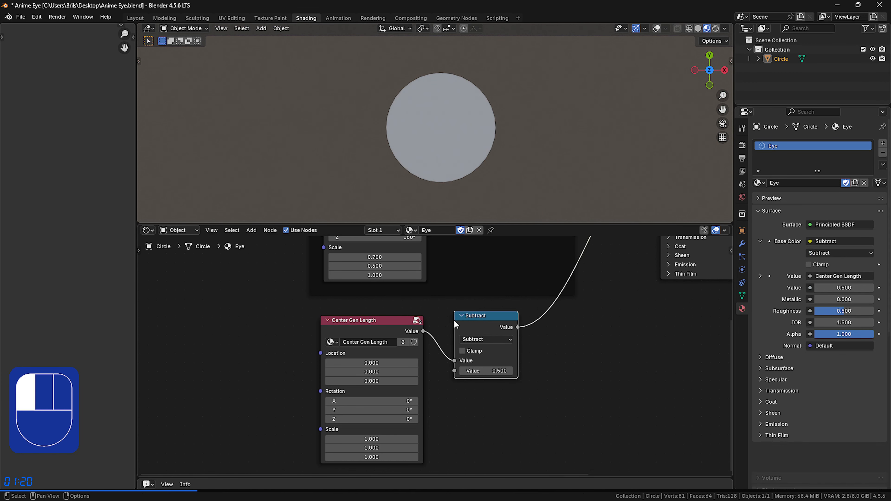
Step: Zero the Subtract node's value, enable Clamp, and fine-tune the value to 0.050
{"action": "left_click", "coordinate": [482, 368]}
{"action": "type", "text": "0"}
{"action": "key", "text": "Return"}
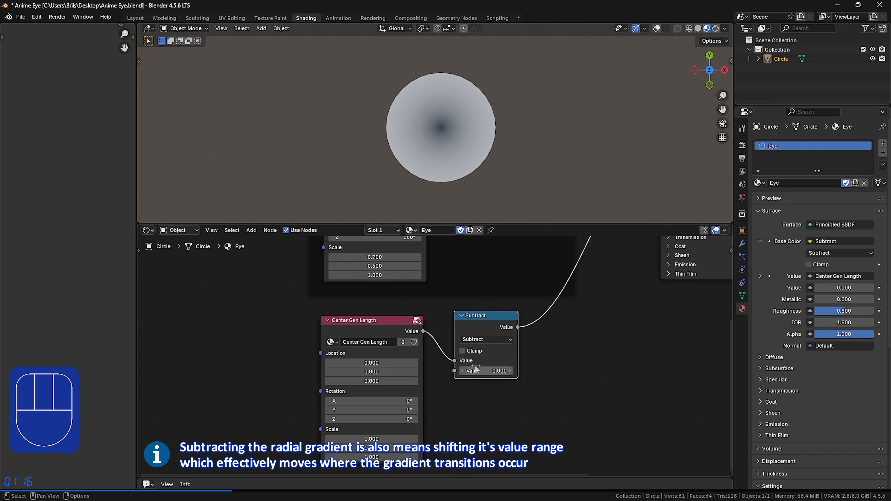
{"action": "left_click", "coordinate": [462, 351]}
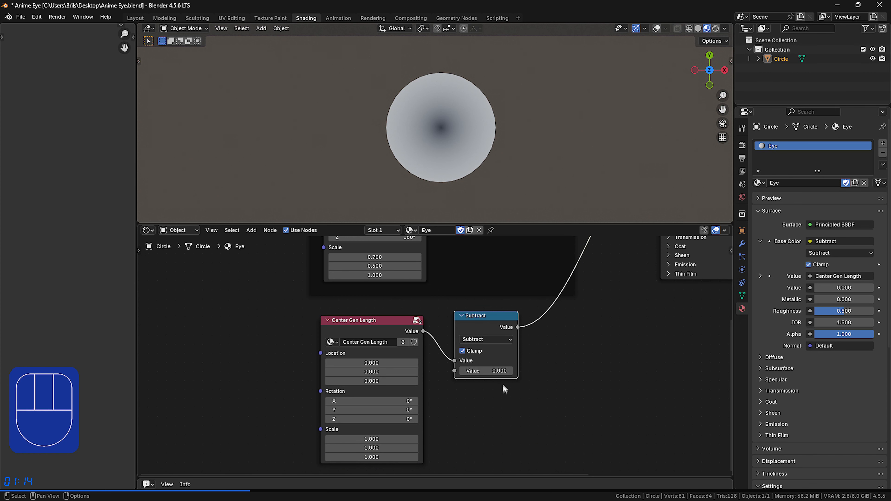
{"action": "key", "text": "shift"}
{"action": "mouse_move", "coordinate": [497, 372]}
{"action": "left_mouse_down", "text": "shift"}
{"action": "mouse_move", "coordinate": [509, 372]}
{"action": "mouse_move", "coordinate": [497, 372]}
{"action": "left_mouse_up", "text": "shift"}
Step: Insert a Power math node after the Subtract node and enable its Clamp option
{"action": "left_click_drag", "start_coordinate": [518, 327], "coordinate": [547, 336]}
{"action": "type", "text": "power"}
{"action": "key", "text": "Return"}
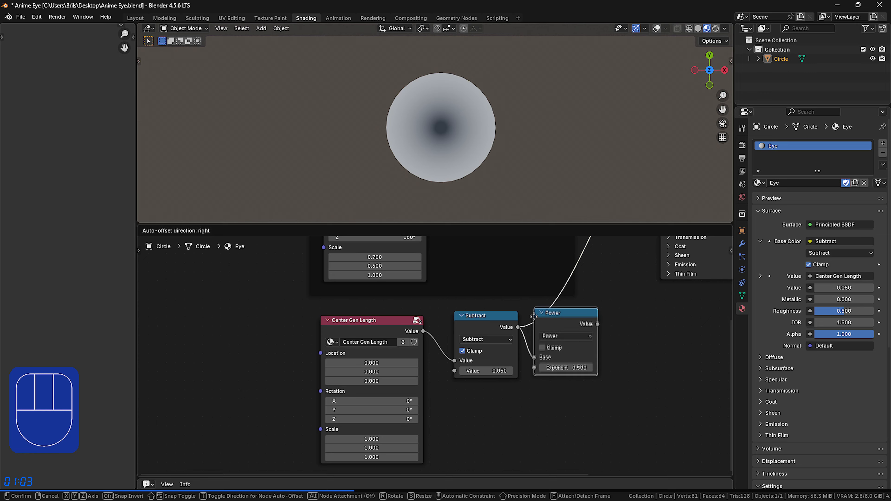
{"action": "left_click", "coordinate": [536, 314]}
{"action": "left_click", "coordinate": [545, 343]}
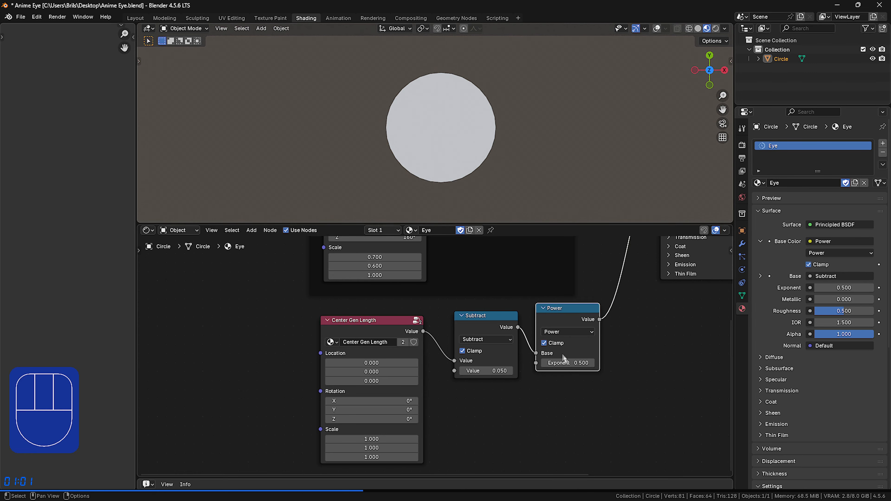
Step: Set the Power node's exponent to 0, and refine it to 0.001
{"action": "left_click", "coordinate": [571, 363]}
{"action": "type", "text": "0"}
{"action": "key", "text": "Return"}
{"action": "left_click", "coordinate": [592, 364]}
{"action": "type", "text": "0.00"}
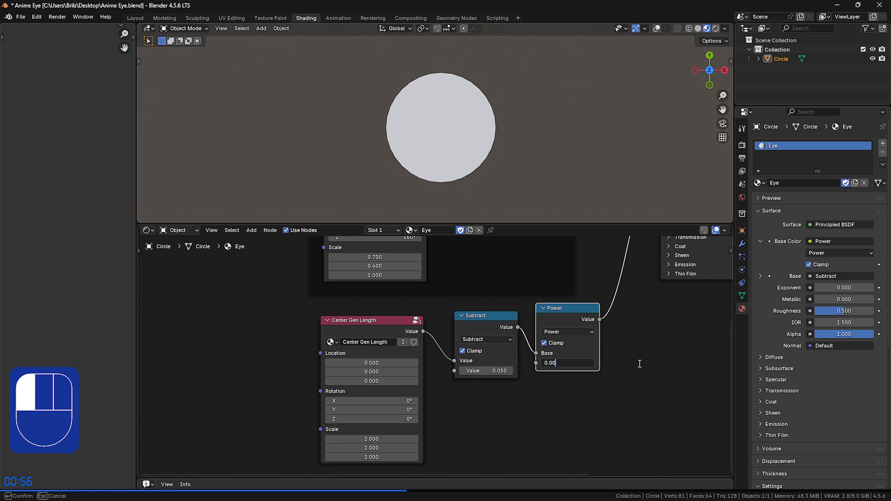
{"action": "type", "text": "1"}
{"action": "key", "text": "Return"}
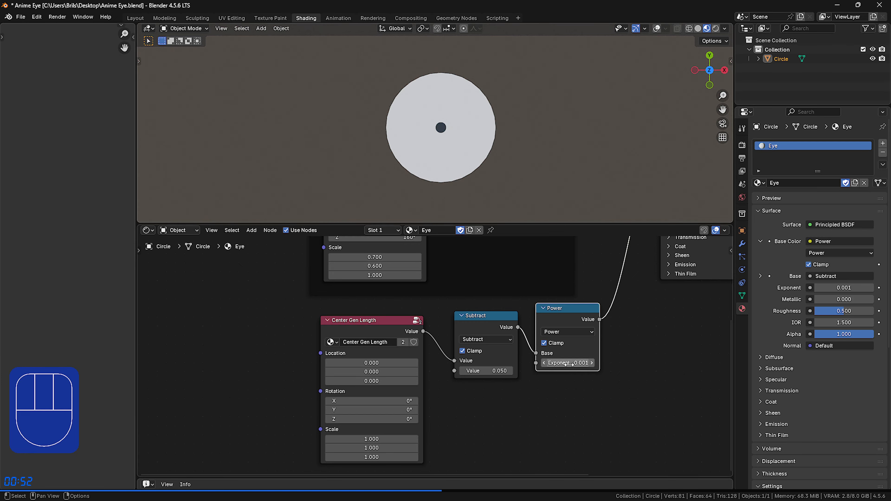
Step: Try out slightly higher exponents on the Power node, and set the exponent to 1.000
{"action": "left_click_drag", "start_coordinate": [567, 364], "coordinate": [575, 364], "text": "shift"}
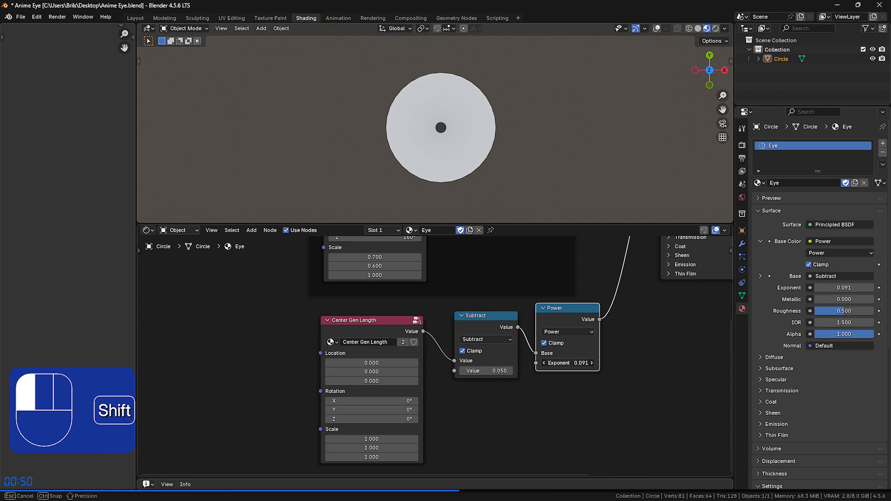
{"action": "left_click_drag", "start_coordinate": [581, 363], "coordinate": [624, 362], "text": "shift"}
{"action": "right_click", "coordinate": [567, 363]}
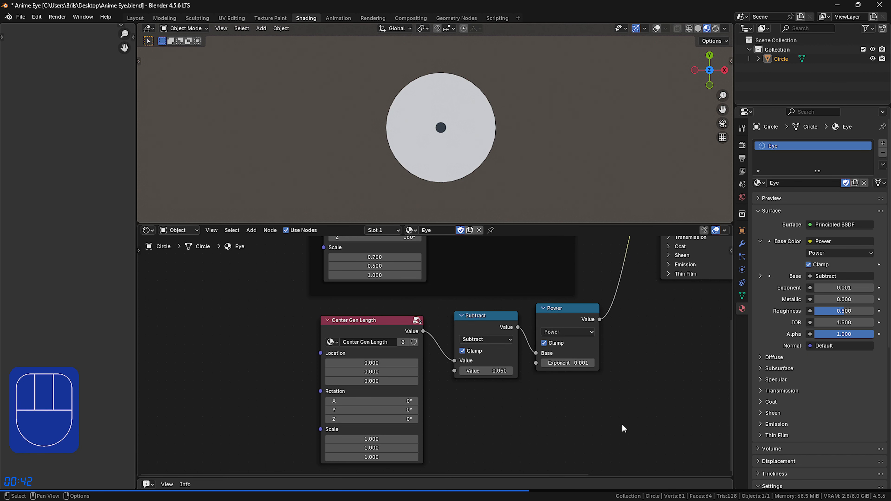
{"action": "left_click", "coordinate": [578, 362]}
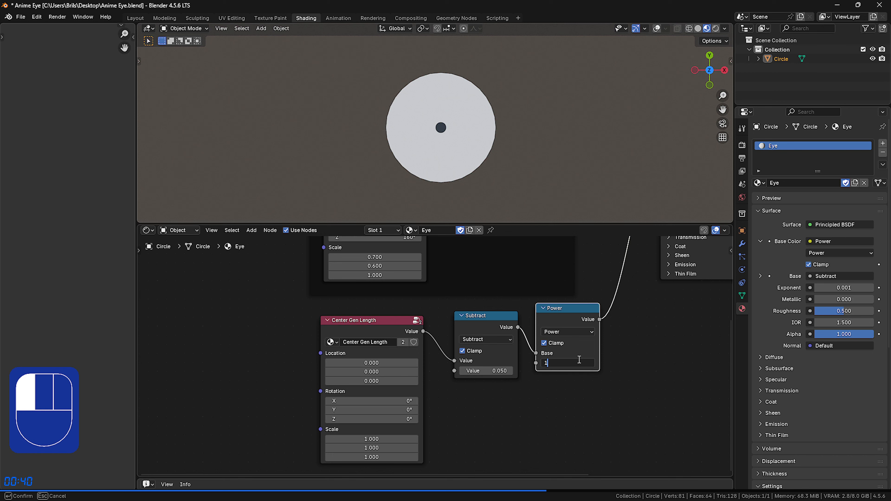
{"action": "type", "text": "1"}
{"action": "key", "text": "Return"}
Step: Insert a Multiply math node after the Power node, with Clamp enabled and its value set to 1
{"action": "left_click_drag", "start_coordinate": [604, 320], "coordinate": [631, 336]}
{"action": "type", "text": "mul"}
{"action": "left_click", "coordinate": [654, 350]}
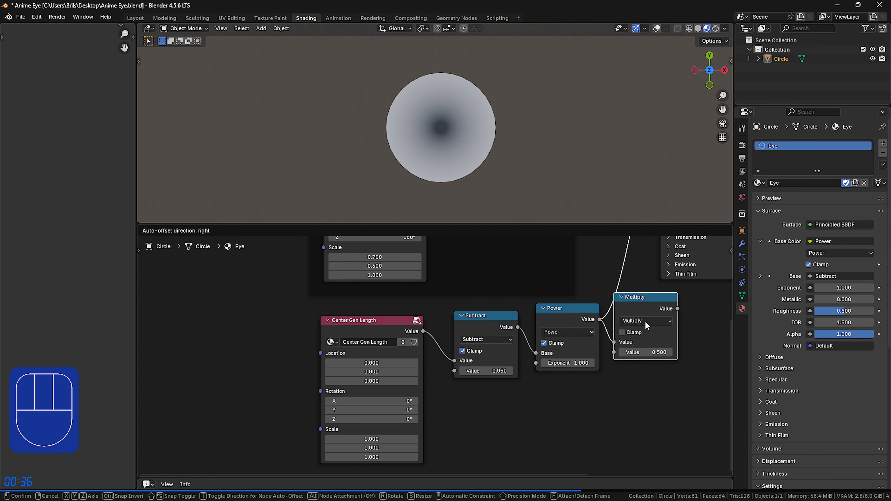
{"action": "left_click", "coordinate": [625, 332]}
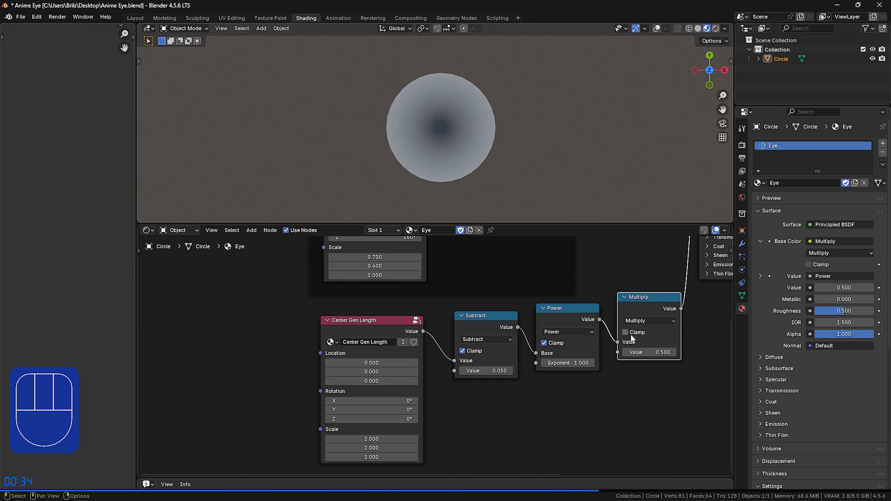
{"action": "left_click", "coordinate": [656, 354]}
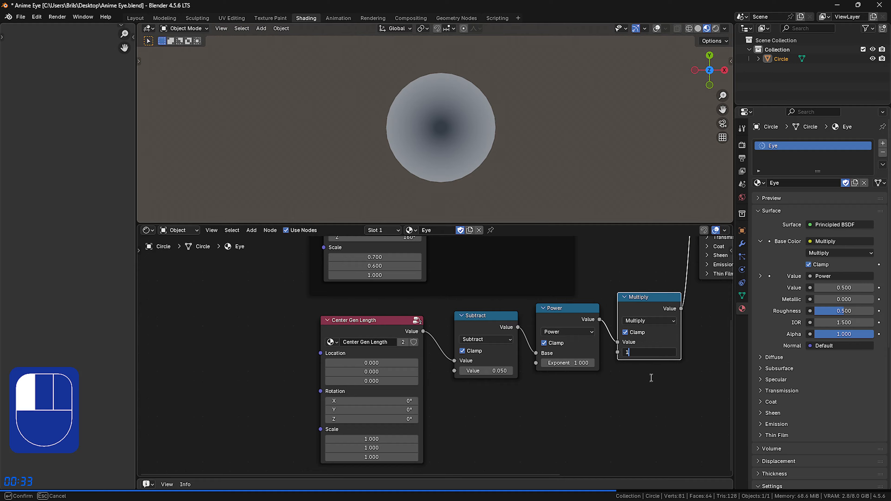
{"action": "type", "text": "1"}
{"action": "key", "text": "Return"}
Step: Try a Multiply value of 5.200 to inspect the sharper gradient, and return the value to 1.000
{"action": "left_click_drag", "start_coordinate": [631, 352], "coordinate": [718, 352]}
{"action": "scroll", "coordinate": [452, 131], "scroll_direction": "up", "scroll_amount": 3}
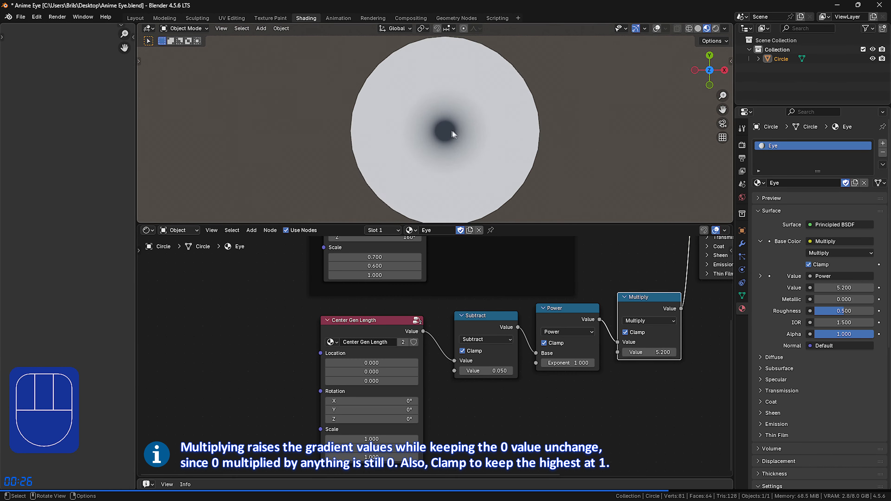
{"action": "scroll", "coordinate": [461, 135], "scroll_direction": "down", "scroll_amount": 3}
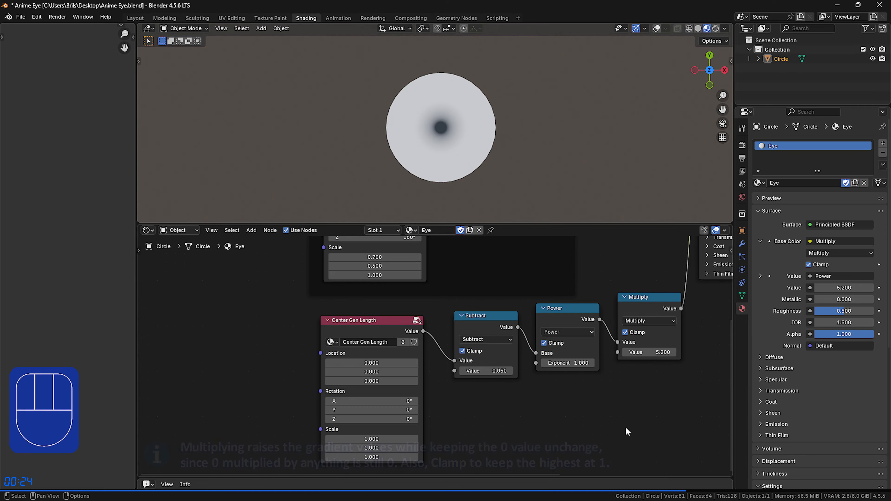
{"action": "left_click_drag", "start_coordinate": [649, 354], "coordinate": [628, 354]}
Step: Reposition the node chain and insert a Float Mix node after Multiply, feeding input B, with its Factor at 1.000
{"action": "left_click_drag", "start_coordinate": [666, 418], "coordinate": [410, 337]}
{"action": "left_click_drag", "start_coordinate": [632, 300], "coordinate": [539, 332]}
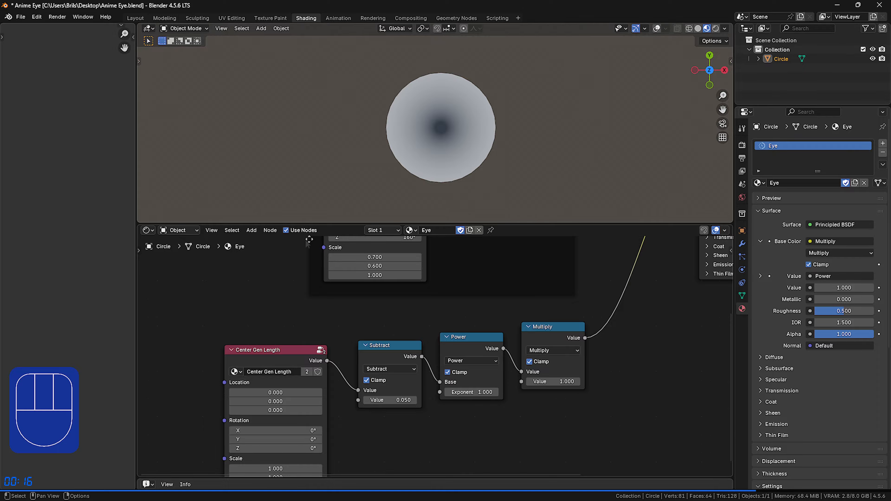
{"action": "left_click", "coordinate": [251, 230]}
{"action": "mouse_move", "coordinate": [272, 272]}
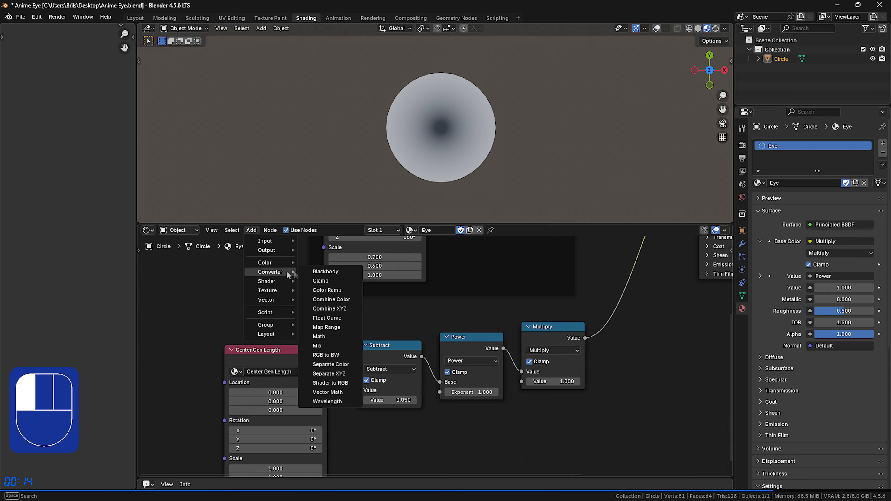
{"action": "left_click", "coordinate": [352, 345]}
{"action": "left_click", "coordinate": [643, 383]}
{"action": "left_click_drag", "start_coordinate": [649, 364], "coordinate": [651, 414]}
{"action": "left_click_drag", "start_coordinate": [628, 364], "coordinate": [663, 364]}
{"action": "middle_click_drag", "start_coordinate": [657, 449], "coordinate": [600, 374]}
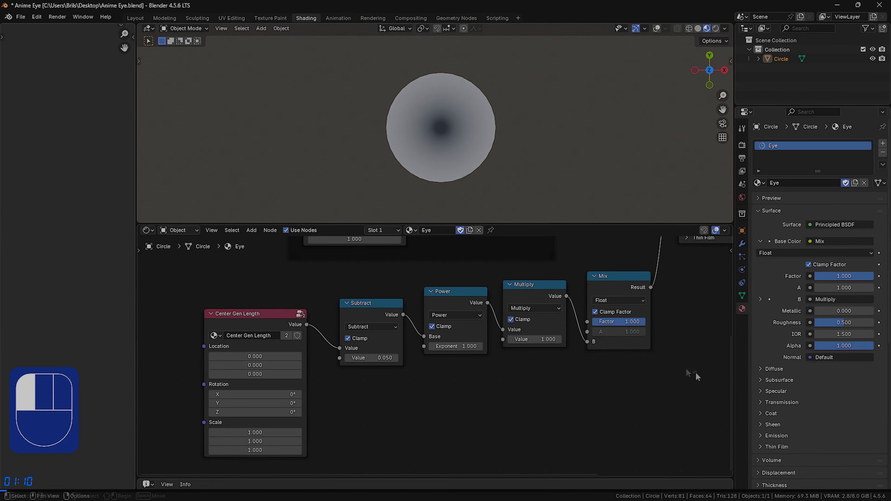
Step: Group the Subtract, Power, Multiply and Mix nodes as Dot Composition with the Converter color tag
{"action": "left_click_drag", "start_coordinate": [692, 374], "coordinate": [360, 284]}
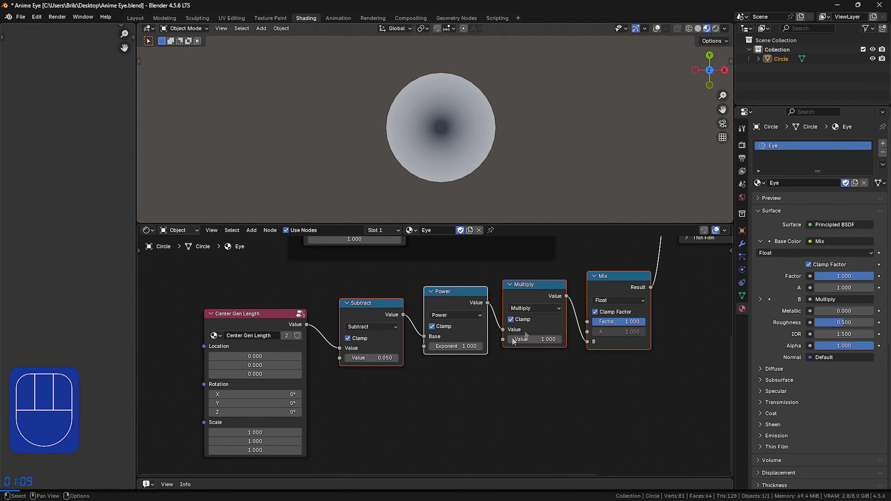
{"action": "right_click_drag", "start_coordinate": [475, 303], "coordinate": [463, 380]}
{"action": "key", "text": "Home"}
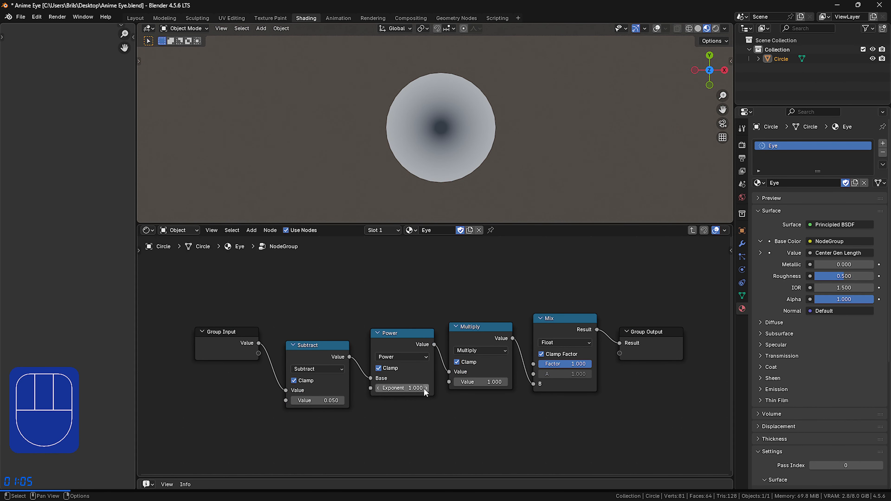
{"action": "key", "text": "n"}
{"action": "left_click", "coordinate": [697, 258]}
{"action": "type", "text": "Dot Composition"}
{"action": "key", "text": "Return"}
{"action": "left_click", "coordinate": [693, 280]}
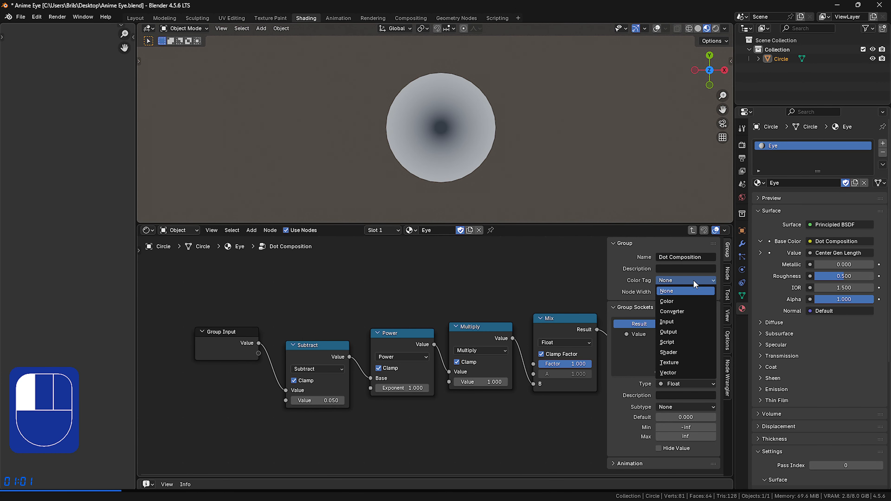
{"action": "left_click", "coordinate": [685, 311]}
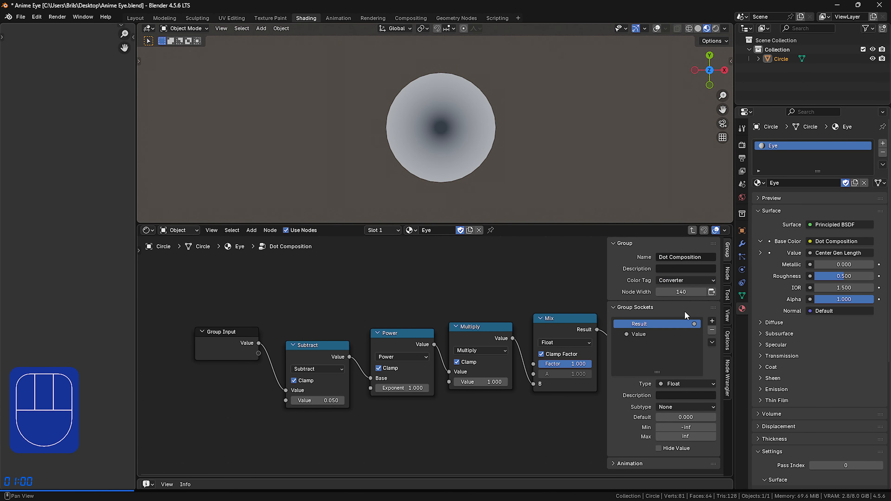
Step: Align the Group Input node with the Subtract node and rename the group's Value input to Dot Length
{"action": "left_click", "coordinate": [649, 334]}
{"action": "left_click_drag", "start_coordinate": [238, 356], "coordinate": [231, 393]}
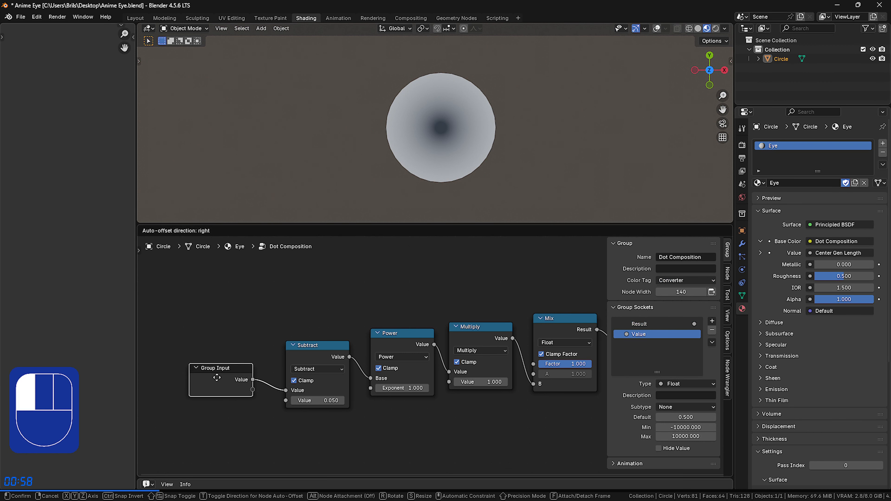
{"action": "double_click", "coordinate": [668, 335]}
{"action": "type", "text": "Dot Length"}
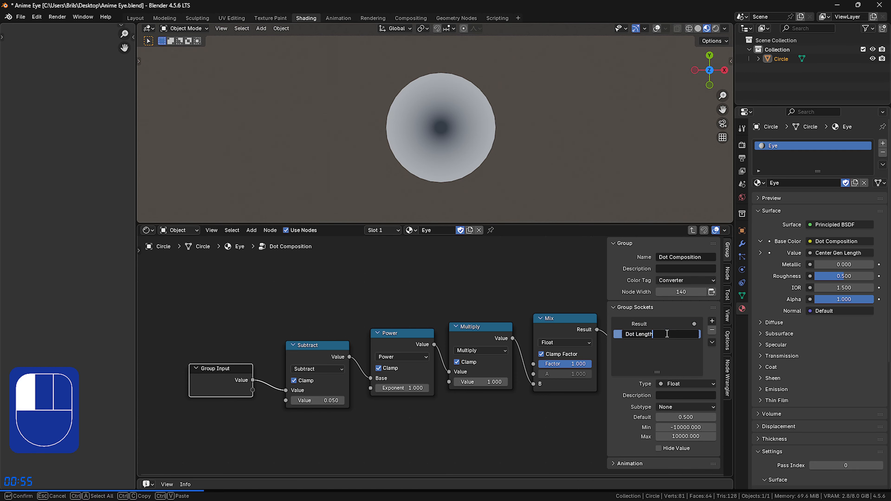
{"action": "key", "text": "Return"}
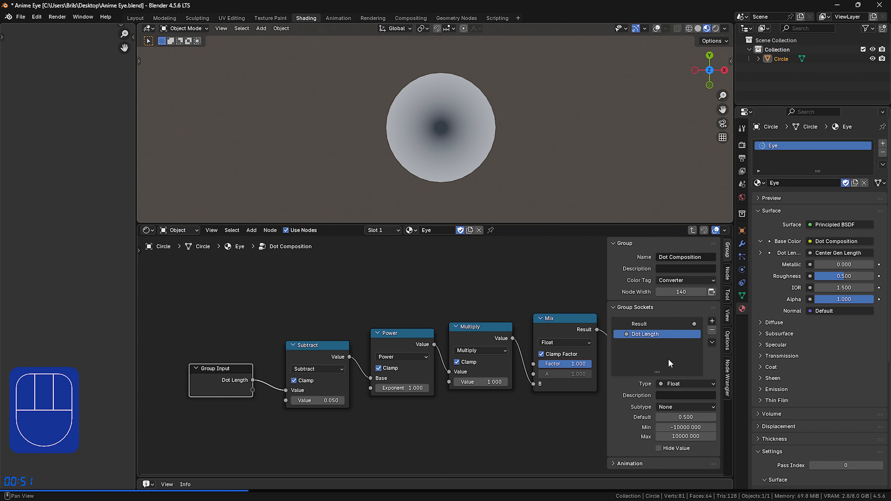
Step: Expose the Subtract node's second value as a group input named Thickness
{"action": "left_click_drag", "start_coordinate": [222, 372], "coordinate": [321, 400]}
{"action": "right_click", "coordinate": [321, 400]}
{"action": "left_click_drag", "start_coordinate": [251, 400], "coordinate": [286, 400]}
{"action": "double_click", "coordinate": [643, 345]}
{"action": "type", "text": "Thick"}
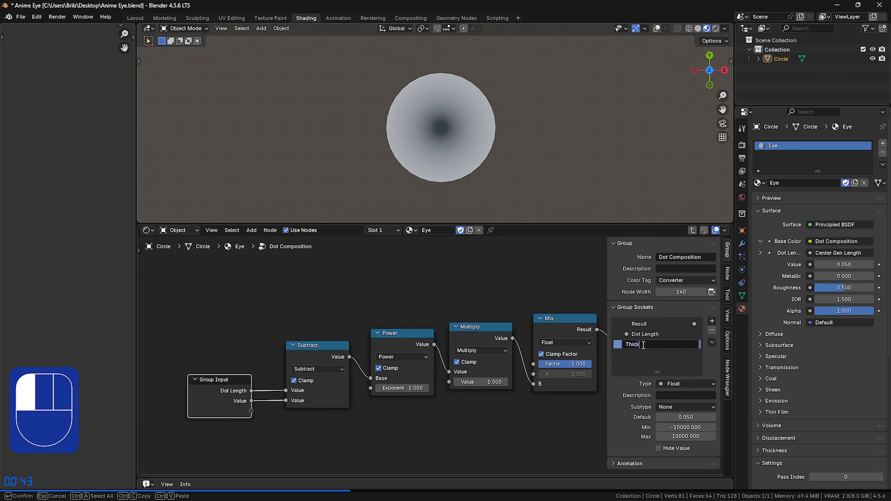
{"action": "type", "text": "ness"}
{"action": "key", "text": "Return"}
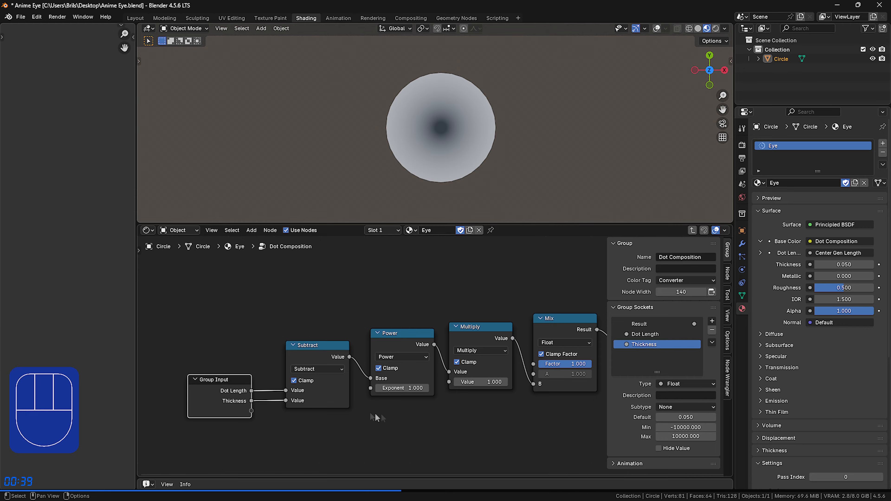
Step: Expose the Power node's exponent as a group input named Scatter with a minimum of 0.001
{"action": "left_click_drag", "start_coordinate": [252, 410], "coordinate": [371, 388]}
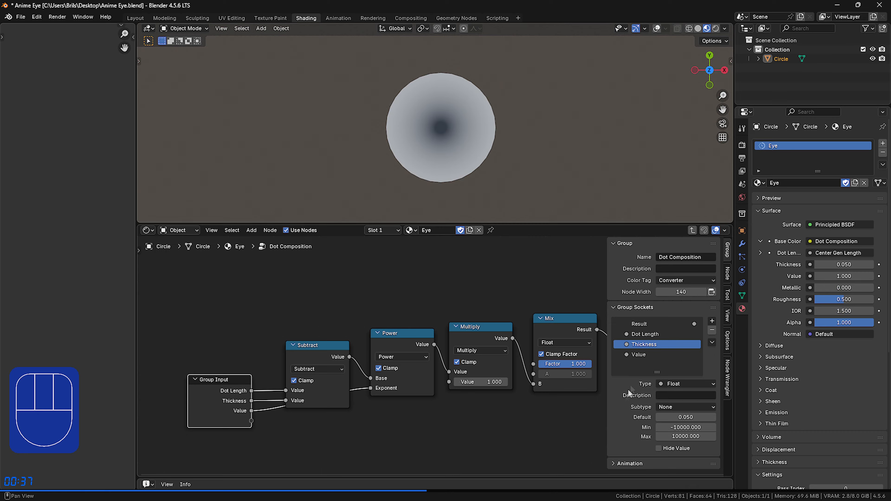
{"action": "double_click", "coordinate": [650, 355]}
{"action": "type", "text": "Scatter"}
{"action": "key", "text": "Return"}
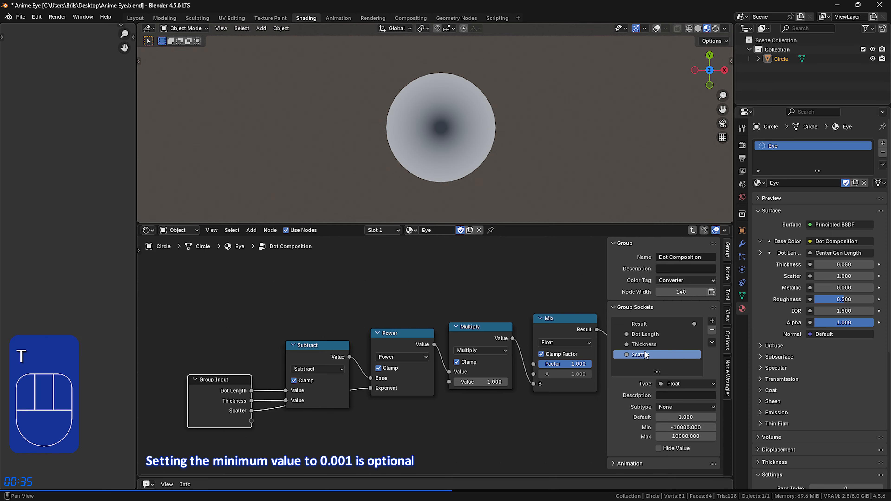
{"action": "left_click", "coordinate": [695, 428]}
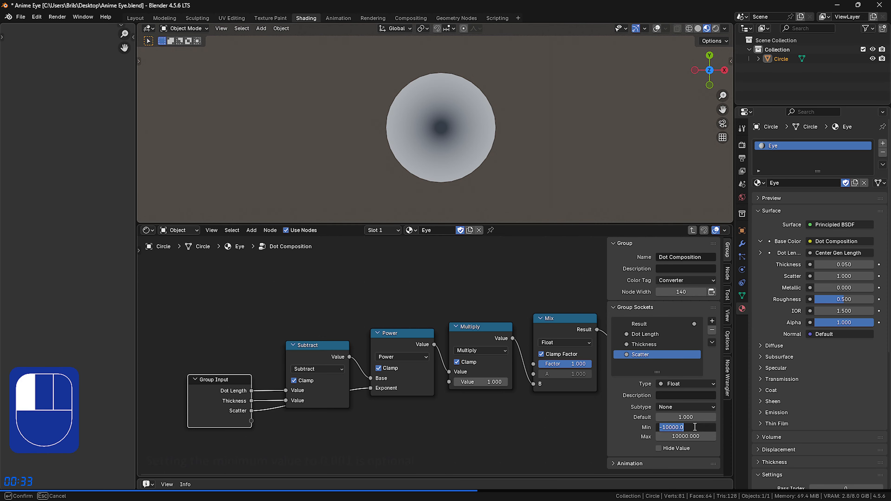
{"action": "type", "text": ".001"}
{"action": "key", "text": "Return"}
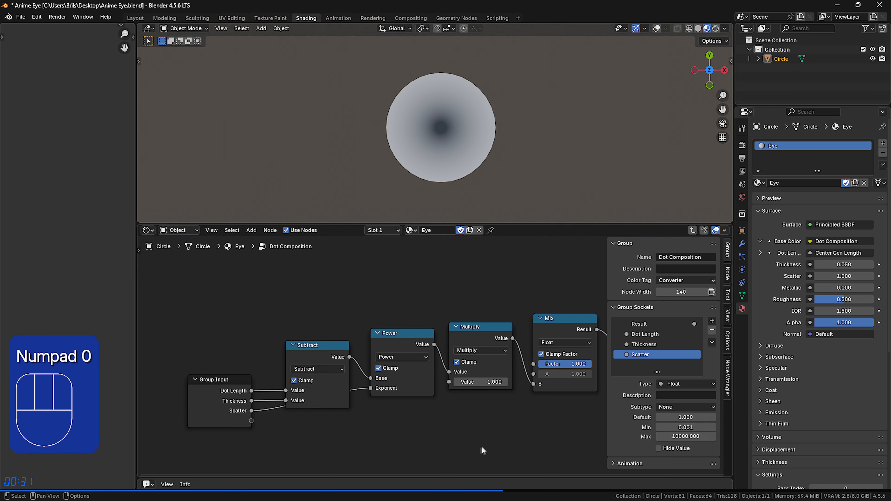
Step: Expose the Multiply node's second value as a group input named Sharpness
{"action": "middle_click_drag", "start_coordinate": [482, 446], "coordinate": [448, 441]}
{"action": "left_click_drag", "start_coordinate": [441, 378], "coordinate": [492, 377]}
{"action": "key", "text": "Escape"}
{"action": "left_click_drag", "start_coordinate": [217, 416], "coordinate": [415, 378]}
{"action": "left_click", "coordinate": [635, 366]}
{"action": "double_click", "coordinate": [635, 366]}
{"action": "type", "text": "Sharpness"}
{"action": "key", "text": "Return"}
{"action": "left_click", "coordinate": [544, 397]}
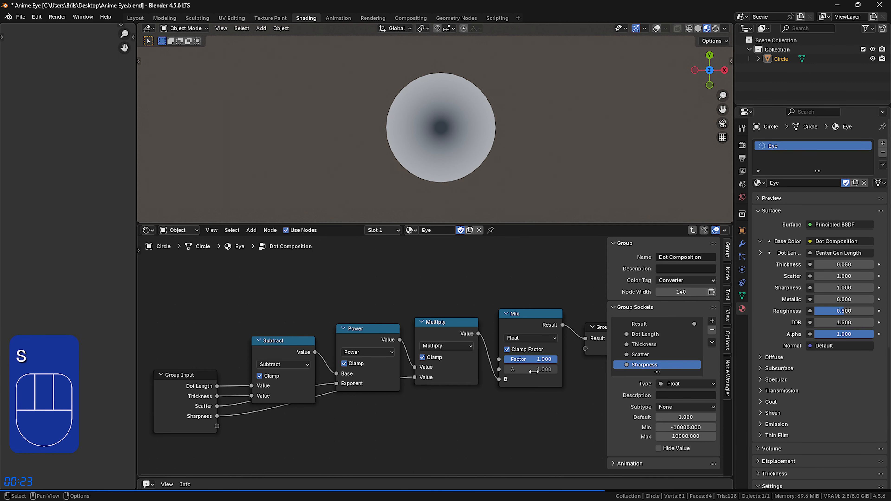
Step: Expose the Mix node's Factor as a group input named Opacity and clear the socket's description
{"action": "mouse_move", "coordinate": [544, 358]}
{"action": "left_mouse_down"}
{"action": "mouse_move", "coordinate": [520, 358]}
{"action": "mouse_move", "coordinate": [547, 357]}
{"action": "left_mouse_up"}
{"action": "left_click_drag", "start_coordinate": [217, 426], "coordinate": [499, 359]}
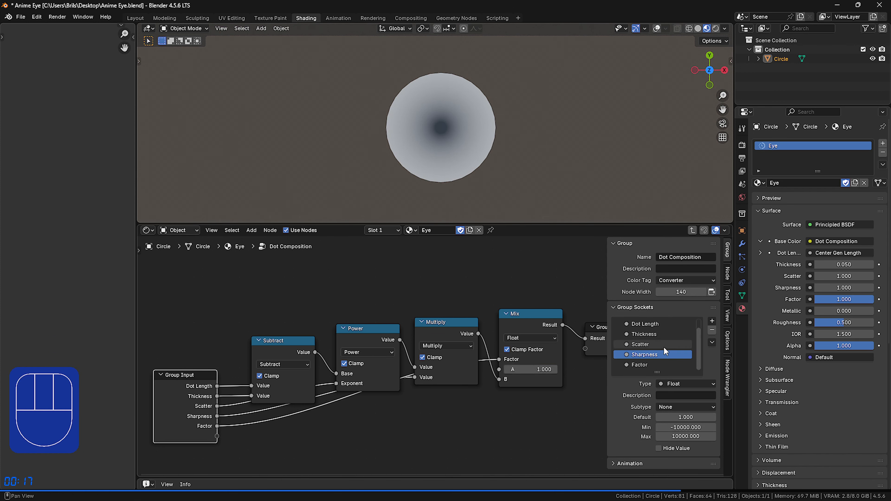
{"action": "double_click", "coordinate": [648, 365]}
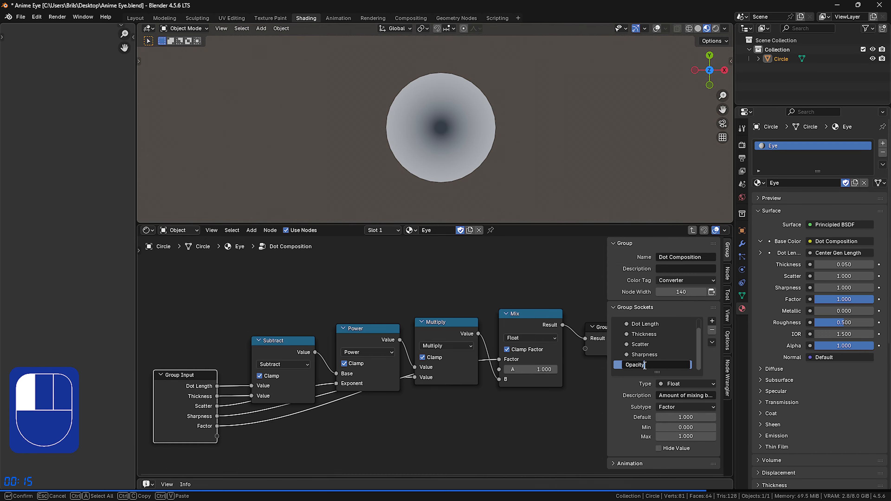
{"action": "type", "text": "Opacity"}
{"action": "key", "text": "Return"}
{"action": "left_click", "coordinate": [688, 395]}
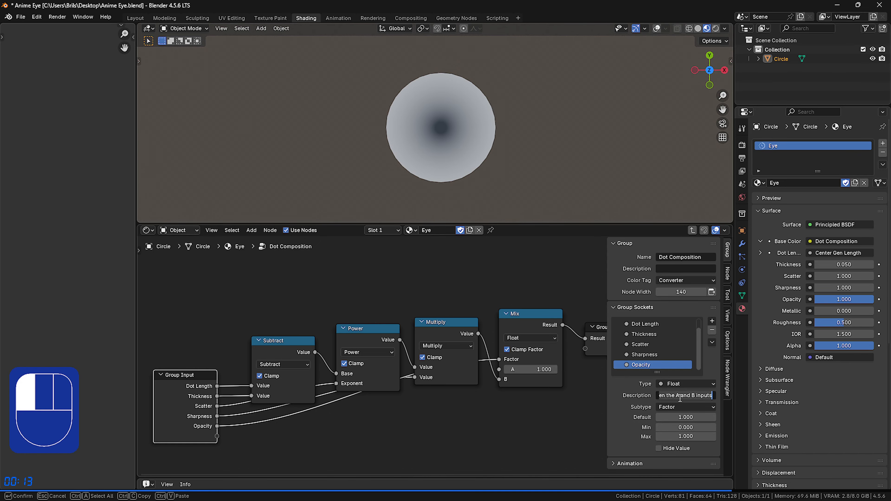
{"action": "key", "text": "ctrl+a"}
{"action": "key", "text": "BackSpace"}
{"action": "left_click", "coordinate": [674, 408]}
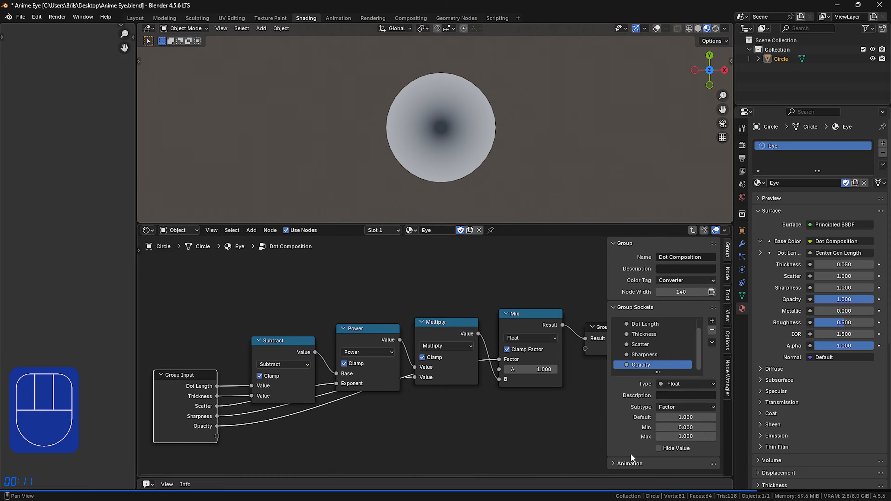
{"action": "left_click", "coordinate": [591, 364]}
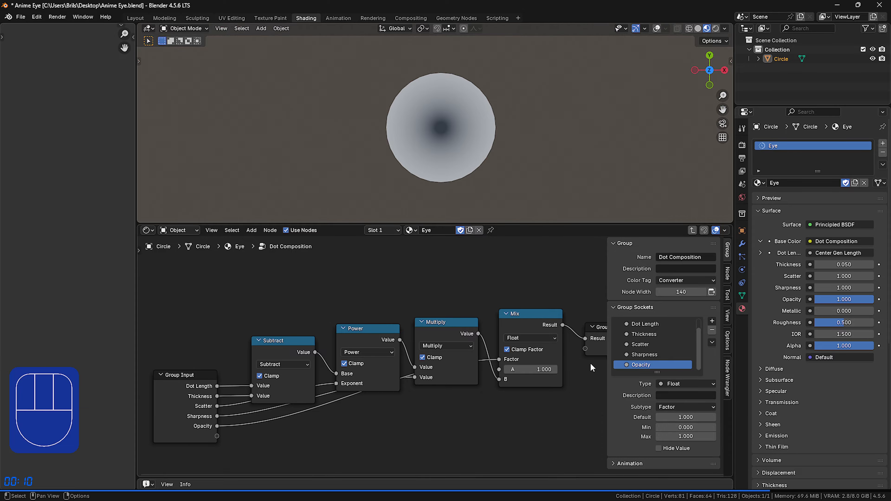
Step: Return to the Eye material's node tree, reposition the Dot Composition node and set its Scatter to 0.001
{"action": "left_click", "coordinate": [692, 230]}
{"action": "left_click_drag", "start_coordinate": [528, 325], "coordinate": [419, 327]}
{"action": "scroll", "coordinate": [435, 355], "scroll_direction": "up", "scroll_amount": 3}
{"action": "left_click", "coordinate": [395, 390]}
{"action": "middle_click_drag", "start_coordinate": [396, 390], "coordinate": [470, 358]}
{"action": "left_click_drag", "start_coordinate": [453, 302], "coordinate": [446, 327]}
{"action": "left_click_drag", "start_coordinate": [452, 314], "coordinate": [393, 314]}
{"action": "mouse_move", "coordinate": [483, 339]}
{"action": "left_mouse_down"}
{"action": "mouse_move", "coordinate": [434, 340]}
{"action": "mouse_move", "coordinate": [484, 340]}
{"action": "left_mouse_up"}
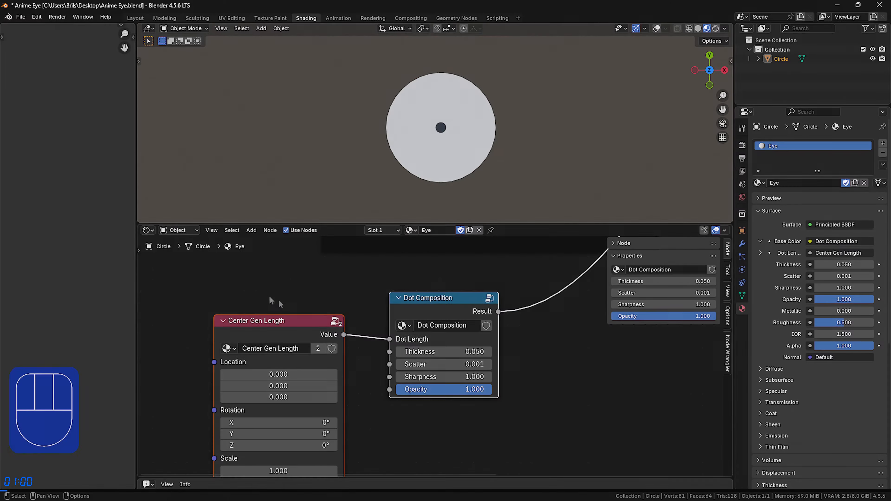
Step: Insert a Color Ramp node between Dot Composition's Result and the Base Color link, and position it beside the group
{"action": "left_click", "coordinate": [514, 363]}
{"action": "middle_click_drag", "start_coordinate": [515, 358], "coordinate": [542, 326]}
{"action": "left_click_drag", "start_coordinate": [442, 271], "coordinate": [503, 289]}
{"action": "type", "text": "color ra"}
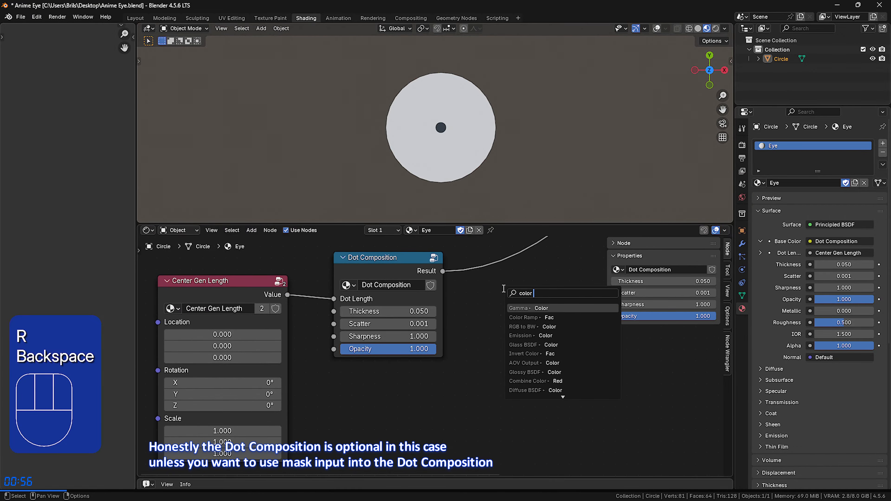
{"action": "key", "text": "Return"}
{"action": "left_click", "coordinate": [473, 266]}
{"action": "middle_click_drag", "start_coordinate": [501, 278], "coordinate": [443, 315]}
{"action": "scroll", "coordinate": [443, 315], "scroll_direction": "down", "scroll_amount": 1}
{"action": "key", "text": "n"}
{"action": "left_click_drag", "start_coordinate": [497, 297], "coordinate": [516, 280]}
{"action": "left_click", "coordinate": [378, 438]}
{"action": "scroll", "coordinate": [399, 423], "scroll_direction": "up", "scroll_amount": 1}
{"action": "middle_click_drag", "start_coordinate": [400, 423], "coordinate": [405, 423]}
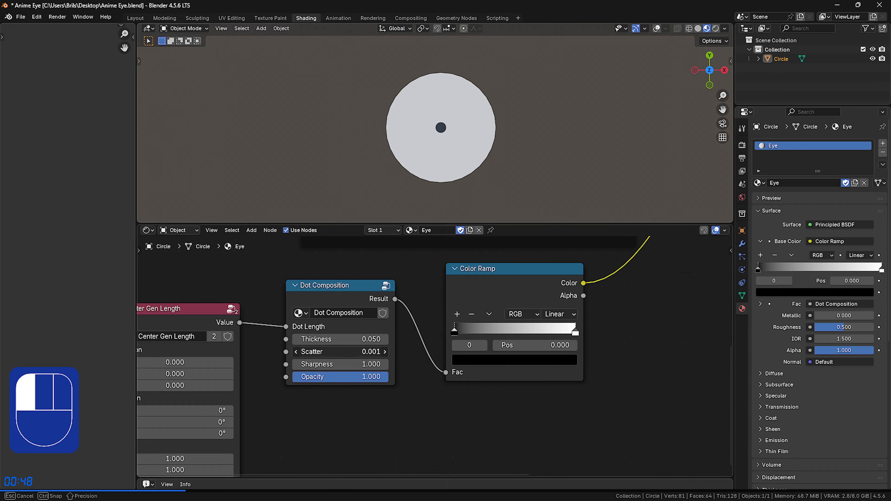
Step: Set the Dot Composition node's Scatter to 0.3 and its Thickness to 0.07
{"action": "left_click_drag", "start_coordinate": [339, 352], "coordinate": [351, 352]}
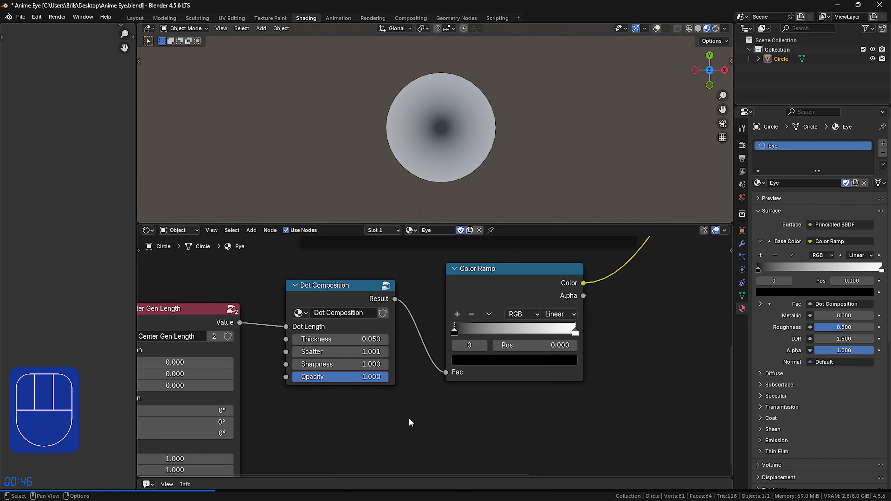
{"action": "left_click", "coordinate": [455, 331]}
{"action": "mouse_move", "coordinate": [457, 331]}
{"action": "left_mouse_down"}
{"action": "mouse_move", "coordinate": [508, 331]}
{"action": "mouse_move", "coordinate": [455, 330]}
{"action": "left_mouse_up"}
{"action": "mouse_move", "coordinate": [575, 332]}
{"action": "left_mouse_down"}
{"action": "mouse_move", "coordinate": [542, 334]}
{"action": "mouse_move", "coordinate": [576, 334]}
{"action": "left_mouse_up"}
{"action": "key", "text": "BackSpace"}
{"action": "left_click", "coordinate": [371, 337]}
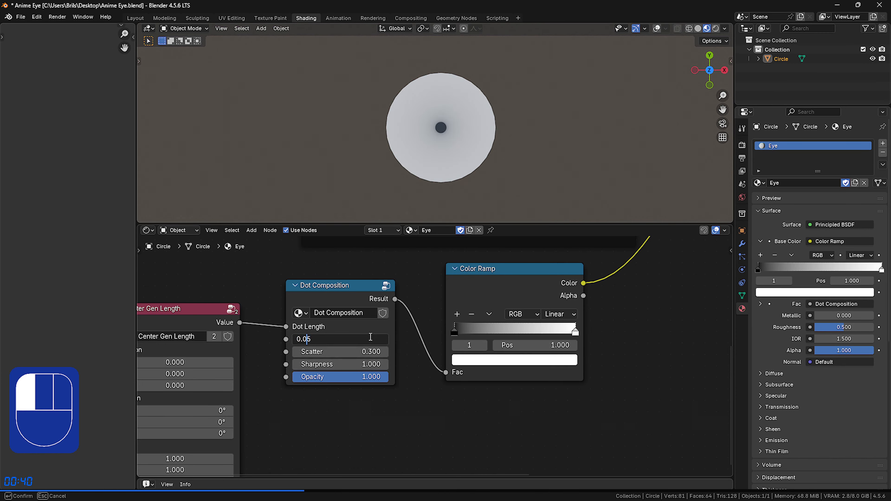
{"action": "type", "text": "0.07"}
{"action": "key", "text": "Return"}
{"action": "left_click", "coordinate": [516, 399]}
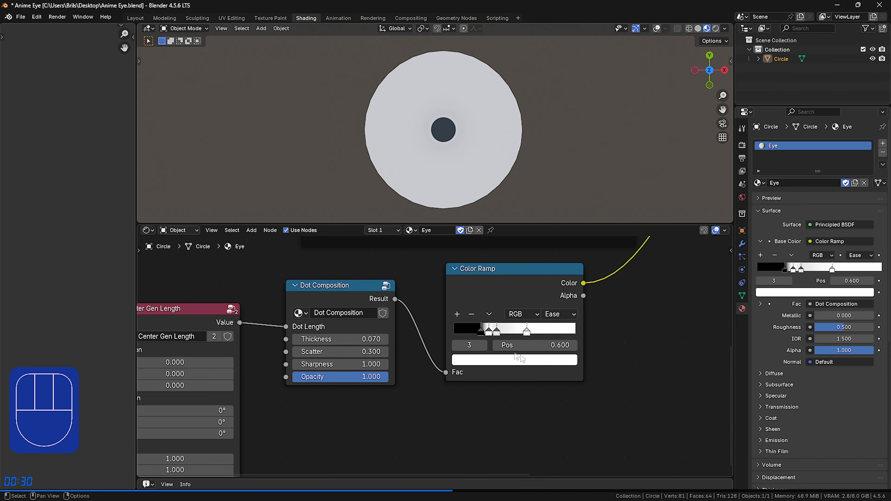
Step: Step through the Color Ramp's stops beside Dot Composition and examine each one's position and colour
{"action": "left_click", "coordinate": [457, 345]}
{"action": "left_click", "coordinate": [457, 345]}
{"action": "left_click", "coordinate": [457, 345]}
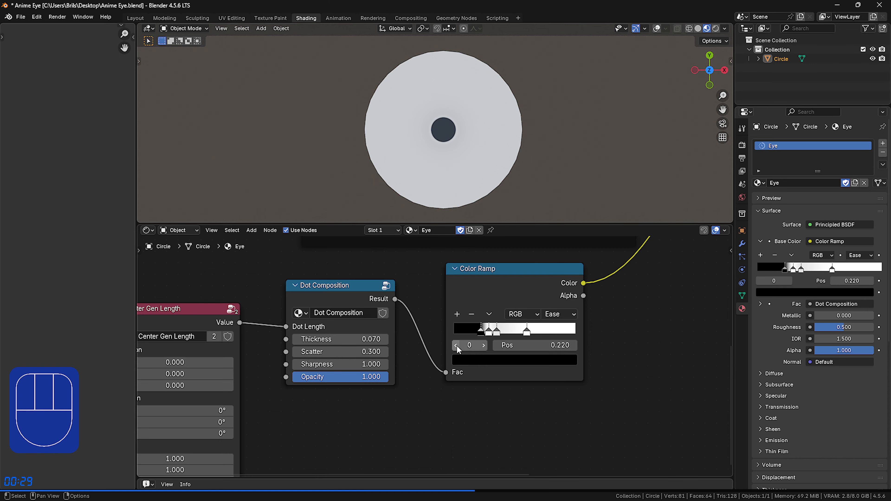
{"action": "left_click", "coordinate": [485, 363]}
{"action": "left_click", "coordinate": [488, 339]}
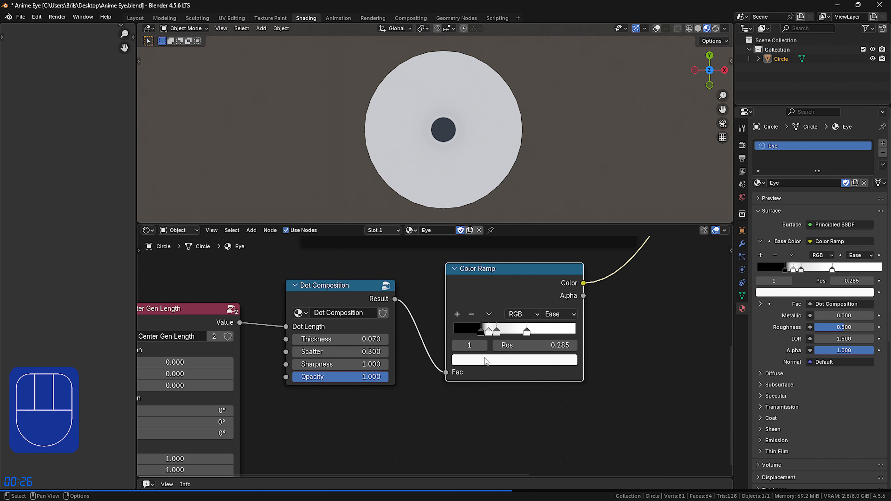
{"action": "left_click", "coordinate": [490, 364]}
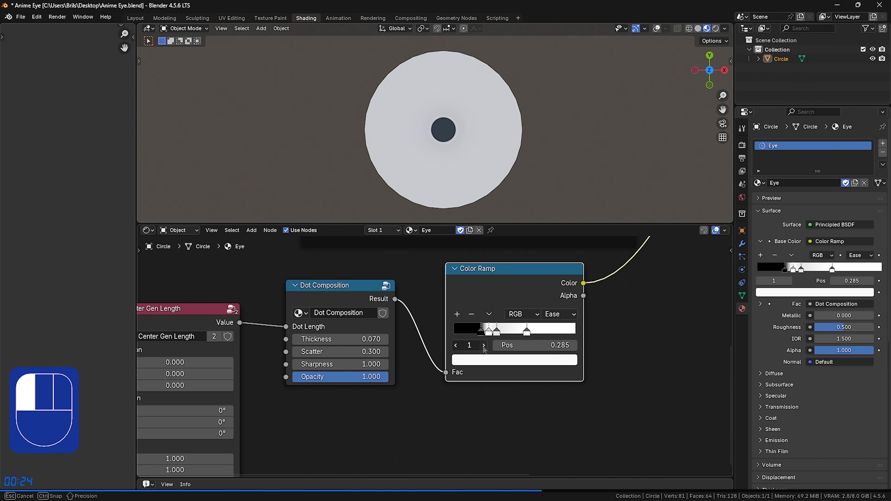
{"action": "left_click", "coordinate": [496, 339]}
{"action": "left_click", "coordinate": [515, 363]}
{"action": "left_click", "coordinate": [527, 331]}
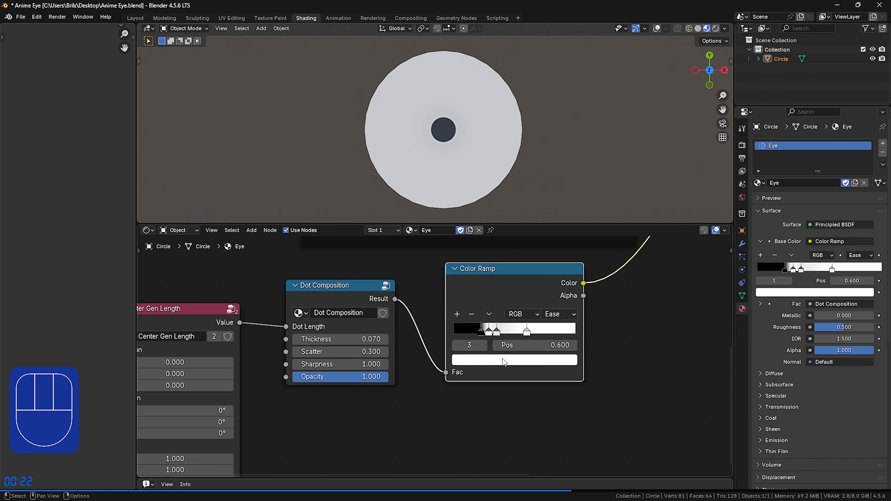
{"action": "left_click", "coordinate": [500, 361]}
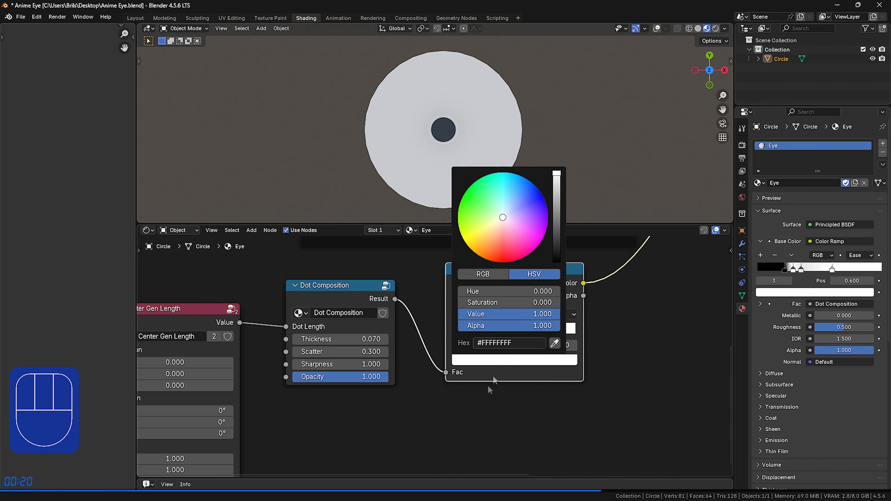
{"action": "left_click", "coordinate": [470, 345]}
{"action": "left_click", "coordinate": [498, 391]}
Step: Set the Y Scale of the Center Gen Length node feeding Dot Composition to 0.9
{"action": "scroll", "coordinate": [467, 414], "scroll_direction": "down", "scroll_amount": 2}
{"action": "middle_click_drag", "start_coordinate": [453, 426], "coordinate": [526, 396]}
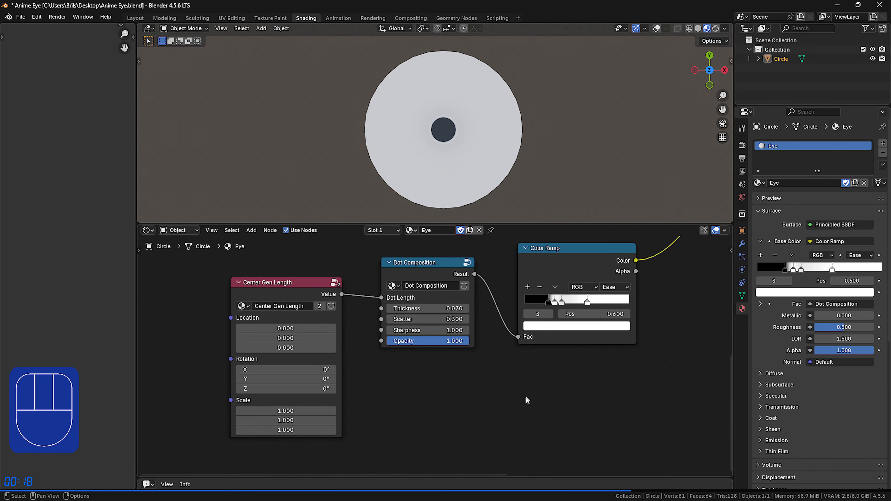
{"action": "left_click", "coordinate": [280, 420]}
{"action": "type", "text": ".8"}
{"action": "key", "text": "Return"}
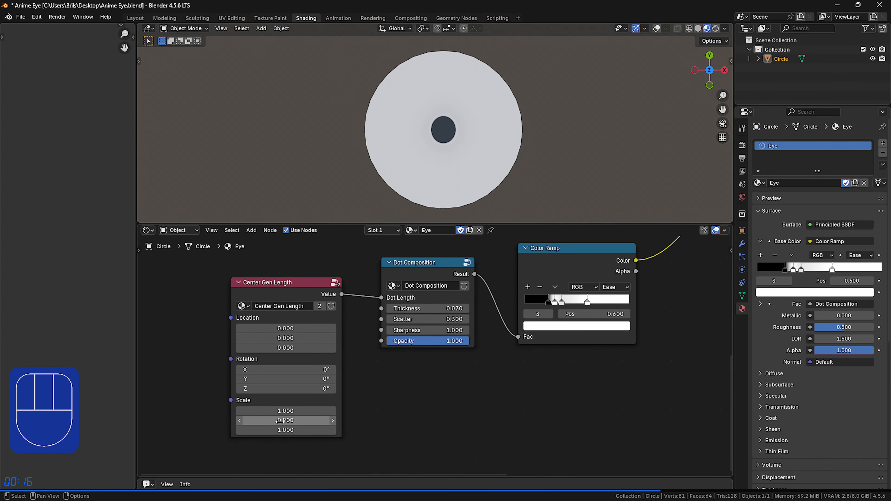
Step: Combine the Sclera Color Ramp and the pupil Color Ramp in a clamped Multiply math node that feeds the Base Color
{"action": "scroll", "coordinate": [560, 383], "scroll_direction": "down", "scroll_amount": 3}
{"action": "middle_click_drag", "start_coordinate": [589, 355], "coordinate": [525, 411]}
{"action": "left_click_drag", "start_coordinate": [470, 283], "coordinate": [526, 337]}
{"action": "type", "text": "mul"}
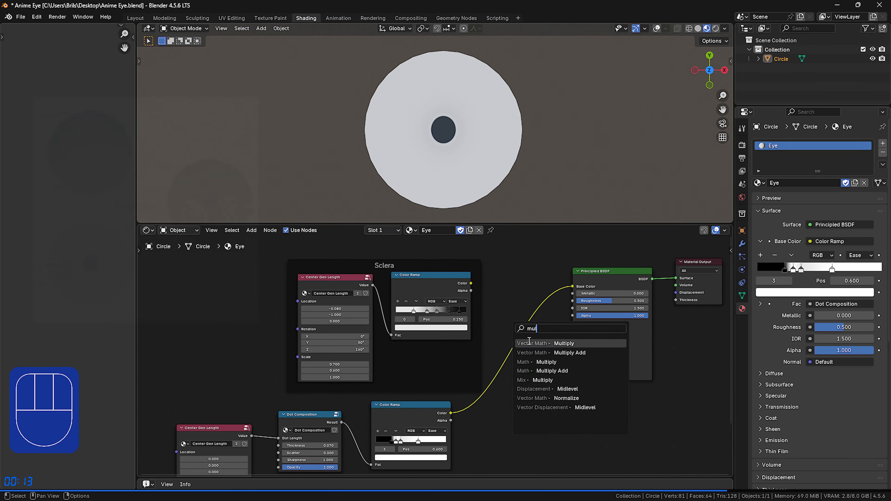
{"action": "left_click", "coordinate": [538, 363]}
{"action": "left_click", "coordinate": [539, 359]}
{"action": "scroll", "coordinate": [456, 414], "scroll_direction": "up", "scroll_amount": 1}
{"action": "left_click_drag", "start_coordinate": [452, 418], "coordinate": [525, 350]}
{"action": "left_click_drag", "start_coordinate": [526, 351], "coordinate": [551, 291]}
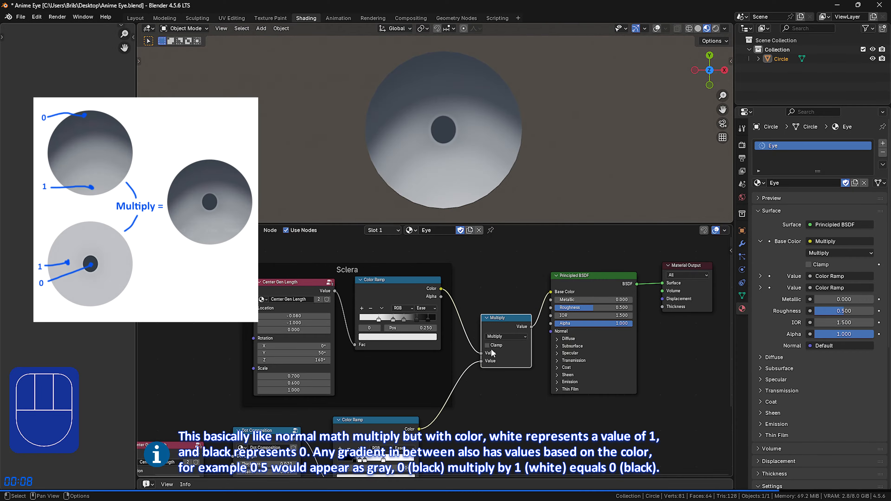
{"action": "scroll", "coordinate": [447, 128], "scroll_direction": "up", "scroll_amount": 1}
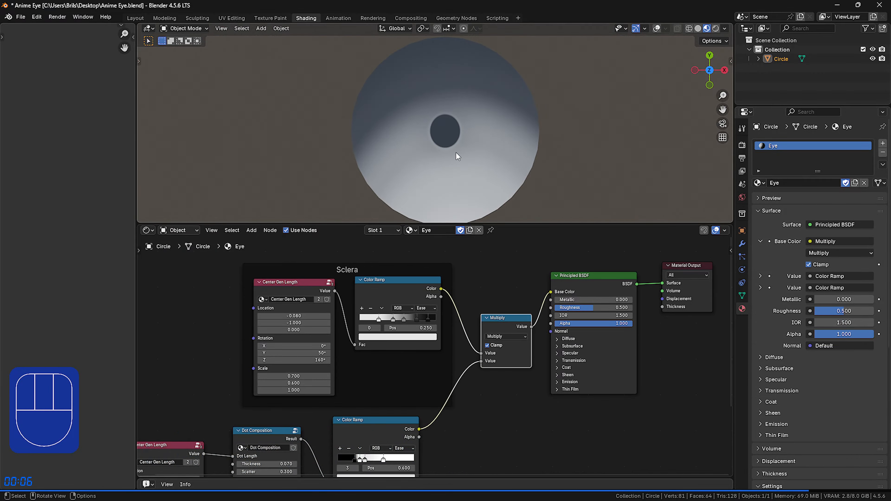
{"action": "scroll", "coordinate": [457, 155], "scroll_direction": "down", "scroll_amount": 1}
Step: Enclose the pupil's Center Gen Length, Dot Composition and Color Ramp nodes in a frame labelled Pupil
{"action": "scroll", "coordinate": [469, 400], "scroll_direction": "down", "scroll_amount": 1}
{"action": "middle_click_drag", "start_coordinate": [468, 401], "coordinate": [492, 324]}
{"action": "left_click_drag", "start_coordinate": [477, 328], "coordinate": [228, 404]}
{"action": "right_click", "coordinate": [357, 341]}
{"action": "left_click", "coordinate": [378, 364]}
{"action": "left_click_drag", "start_coordinate": [366, 330], "coordinate": [382, 343]}
{"action": "left_click", "coordinate": [252, 348]}
{"action": "left_click", "coordinate": [274, 346]}
{"action": "right_click", "coordinate": [279, 345]}
{"action": "left_click", "coordinate": [272, 363]}
{"action": "type", "text": "Pupil"}
{"action": "key", "text": "Return"}
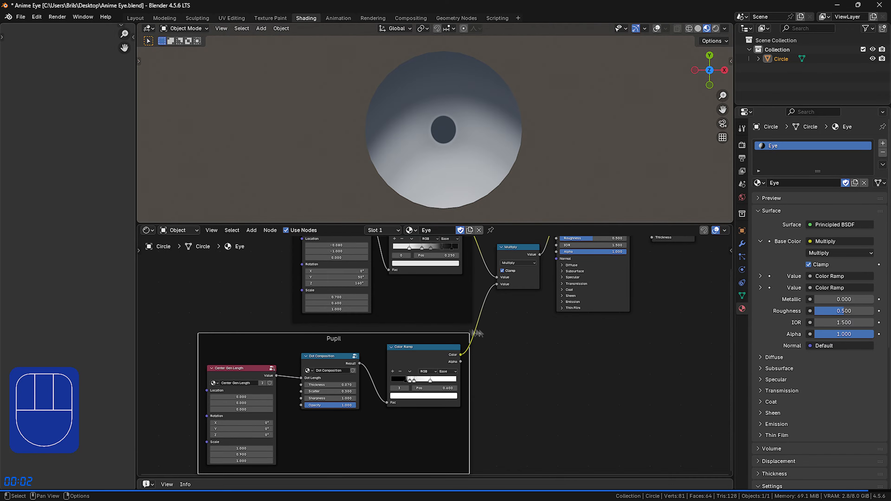
Step: Deselect the Pupil frame and save the Blender file
{"action": "scroll", "coordinate": [519, 346], "scroll_direction": "down", "scroll_amount": 3}
{"action": "left_click", "coordinate": [515, 355]}
{"action": "key", "text": "ctrl+s"}
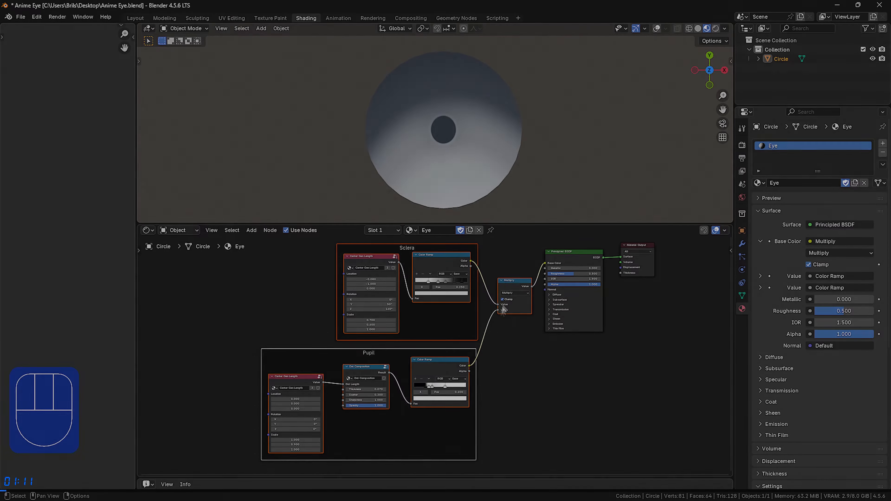
Step: Copy the Pupil frame's Center Gen Length and Dot Composition nodes and paste them above the Multiply-to-Principled link
{"action": "left_click_drag", "start_coordinate": [525, 365], "coordinate": [584, 368]}
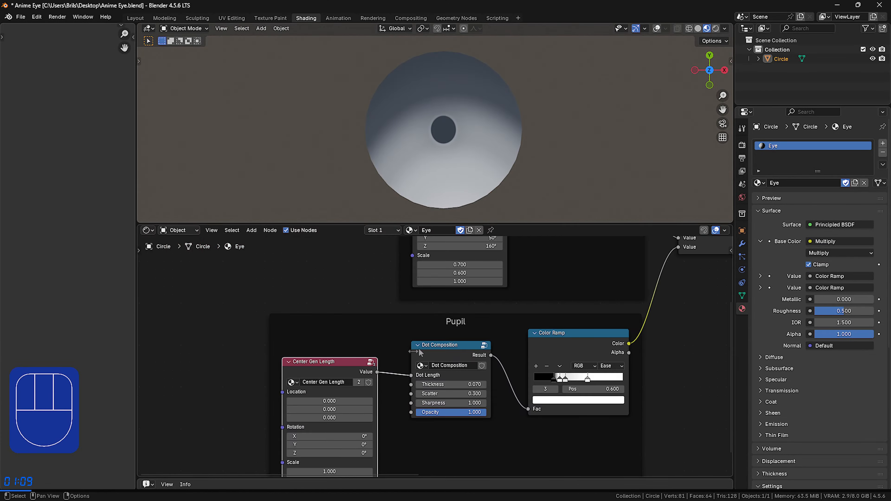
{"action": "left_click", "coordinate": [489, 365], "text": "shift"}
{"action": "key", "text": "ctrl+c"}
{"action": "middle_click_drag", "start_coordinate": [576, 312], "coordinate": [358, 404]}
{"action": "middle_click_drag", "start_coordinate": [549, 304], "coordinate": [332, 414]}
{"action": "key", "text": "ctrl+v"}
{"action": "left_click_drag", "start_coordinate": [308, 259], "coordinate": [367, 259]}
Step: Move the pasted Center Gen Length and Dot Composition nodes apart and remove the link between them
{"action": "middle_click_drag", "start_coordinate": [486, 352], "coordinate": [455, 398]}
{"action": "left_click", "coordinate": [477, 410]}
{"action": "left_click_drag", "start_coordinate": [457, 282], "coordinate": [546, 330]}
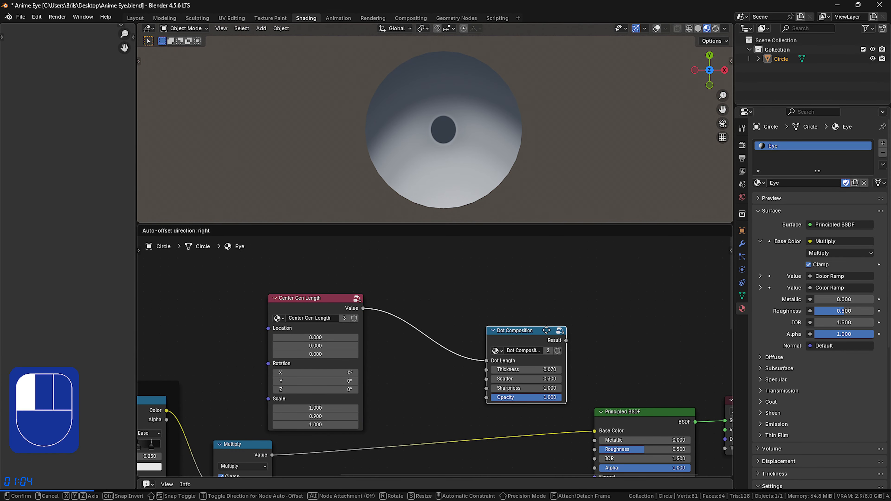
{"action": "left_click_drag", "start_coordinate": [487, 361], "coordinate": [472, 365]}
{"action": "left_click_drag", "start_coordinate": [322, 299], "coordinate": [273, 294]}
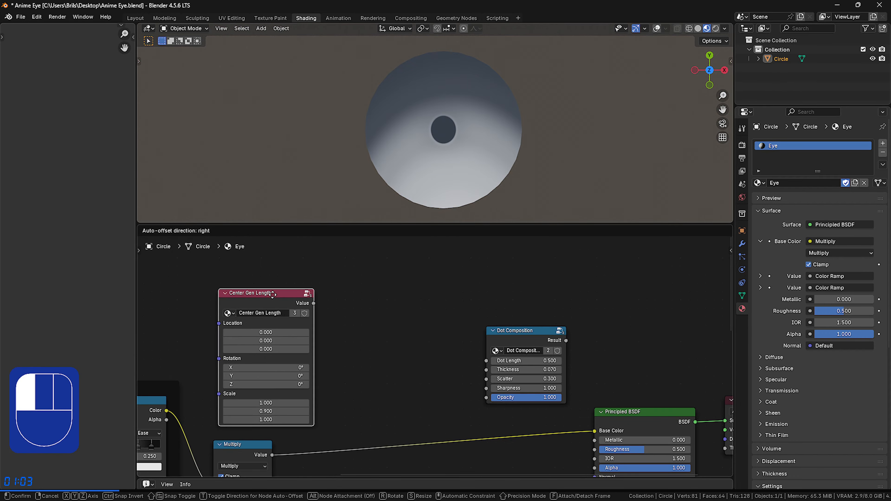
Step: Set the pasted Center Gen Length node's Y Scale to 1
{"action": "scroll", "coordinate": [352, 333], "scroll_direction": "up", "scroll_amount": 1}
{"action": "middle_click_drag", "start_coordinate": [353, 333], "coordinate": [335, 326]}
{"action": "left_click", "coordinate": [245, 410]}
{"action": "type", "text": "1"}
{"action": "key", "text": "Return"}
Step: Add an Absolute math node fed by the pasted Center Gen Length, link it to Base Color, and toggle its mute
{"action": "left_click_drag", "start_coordinate": [287, 291], "coordinate": [332, 325]}
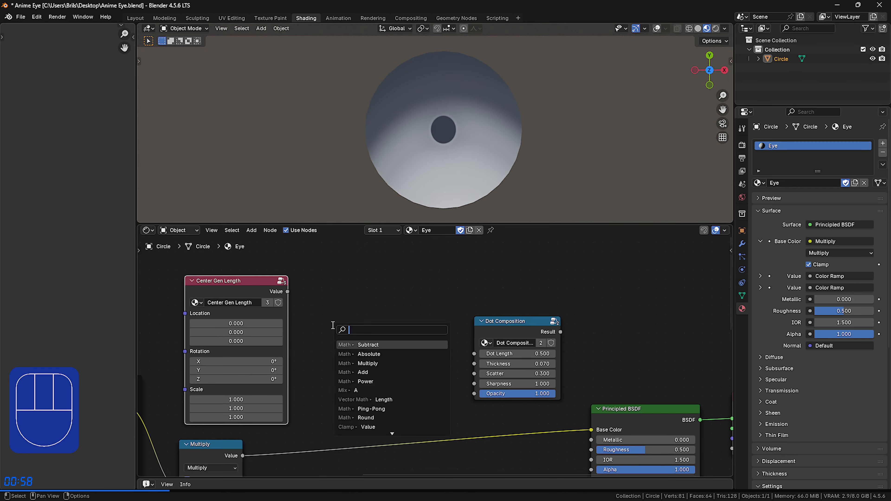
{"action": "type", "text": "abs"}
{"action": "left_click", "coordinate": [377, 344]}
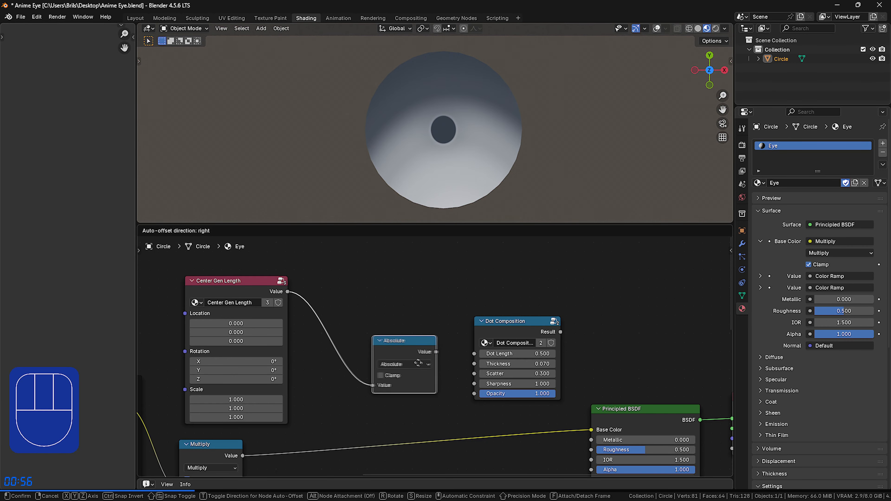
{"action": "left_click", "coordinate": [386, 351]}
{"action": "left_click_drag", "start_coordinate": [446, 358], "coordinate": [582, 430]}
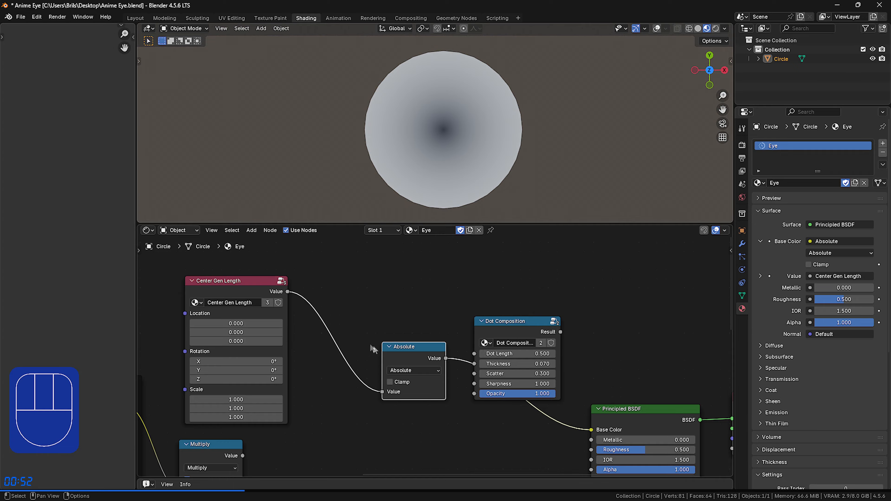
{"action": "key", "text": "m"}
{"action": "key", "text": "m"}
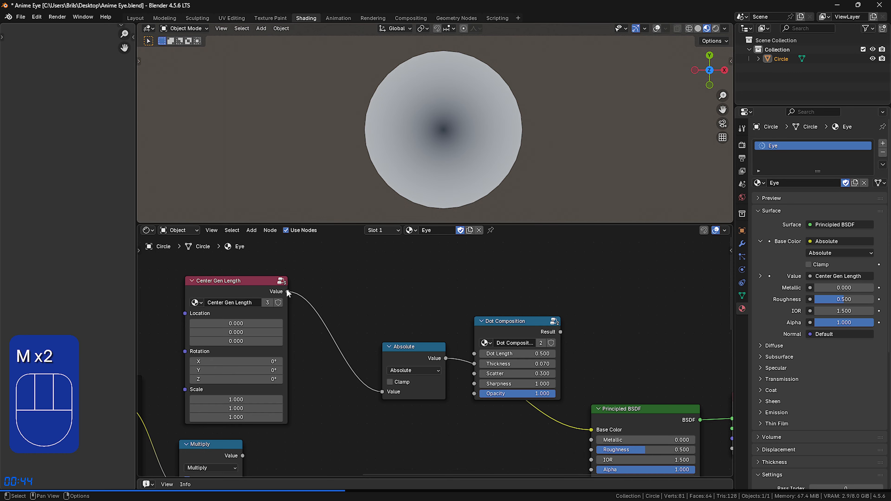
Step: Insert a Subtract math node between Center Gen Length and Absolute, and move the unlinked Dot Composition node out of the way
{"action": "left_click_drag", "start_coordinate": [288, 292], "coordinate": [314, 317]}
{"action": "type", "text": "sub"}
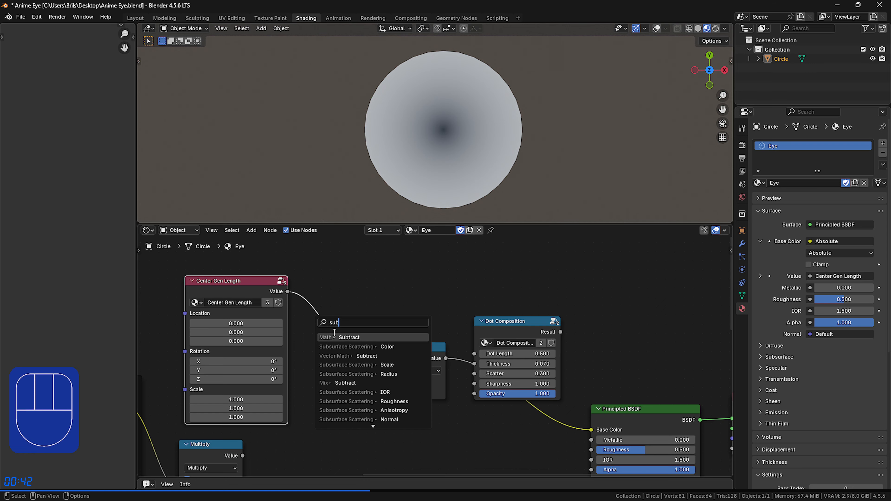
{"action": "left_click", "coordinate": [335, 337]}
{"action": "left_click", "coordinate": [339, 355]}
{"action": "left_click_drag", "start_coordinate": [524, 322], "coordinate": [584, 276]}
Step: Set the Subtract node's second value to 0.5 and enable Clamp on the Absolute node
{"action": "left_click_drag", "start_coordinate": [339, 368], "coordinate": [332, 369]}
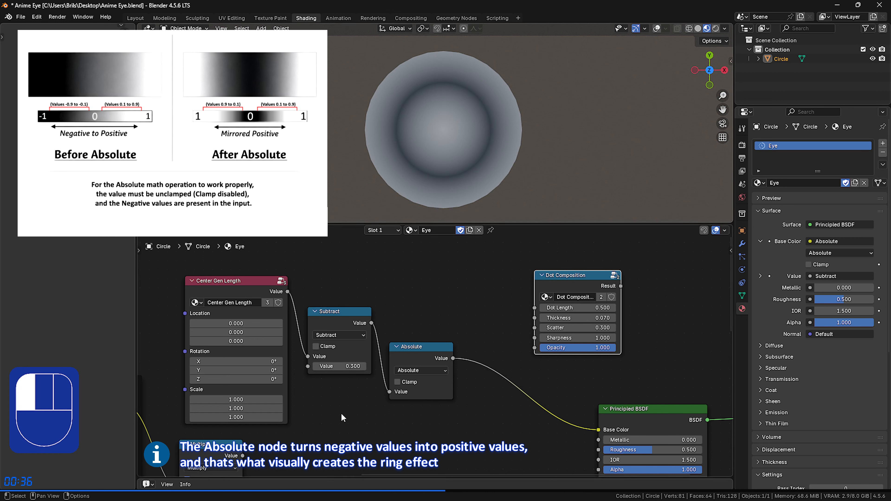
{"action": "left_click", "coordinate": [339, 367]}
{"action": "type", "text": ".5"}
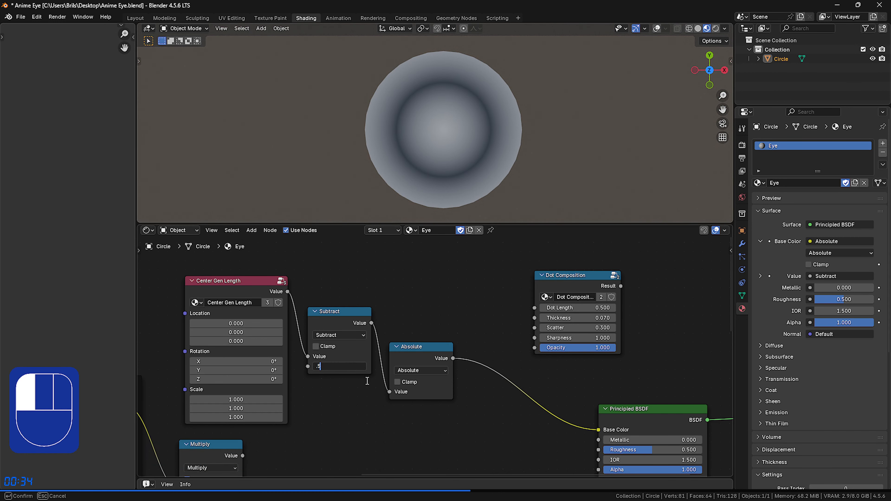
{"action": "key", "text": "Return"}
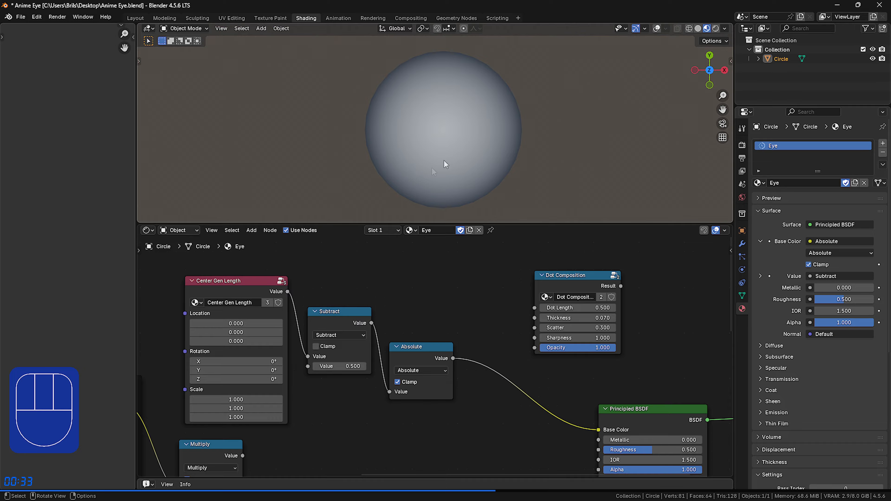
Step: Route Absolute into Dot Composition's Dot Length and its Result into Base Color, placing Dot Composition beside Absolute
{"action": "left_click_drag", "start_coordinate": [453, 358], "coordinate": [479, 350]}
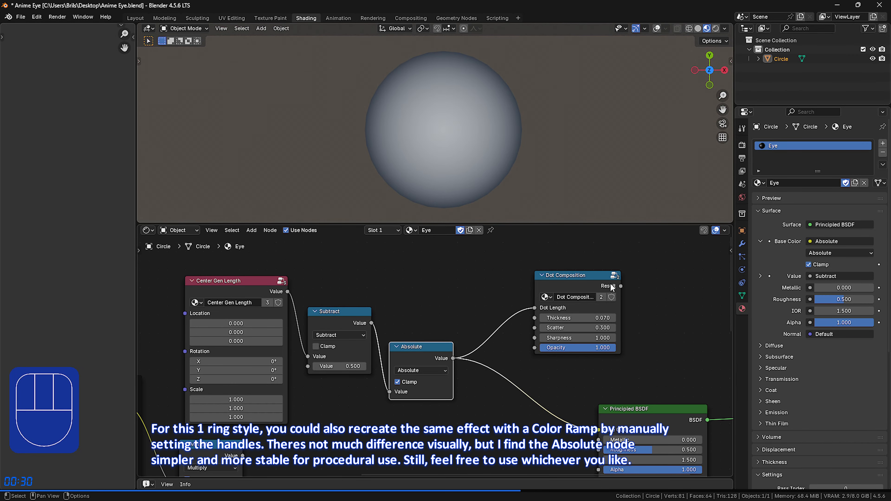
{"action": "left_click_drag", "start_coordinate": [612, 287], "coordinate": [599, 430]}
{"action": "left_click_drag", "start_coordinate": [574, 277], "coordinate": [527, 303]}
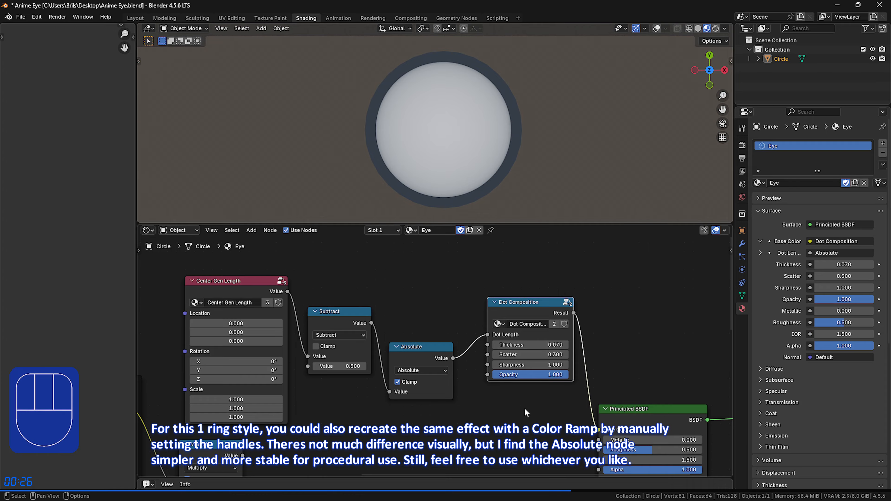
Step: Set the ring's Dot Composition Thickness to 0.03 and Scatter to 0.04
{"action": "left_click", "coordinate": [551, 341]}
{"action": "type", "text": "0.03"}
{"action": "key", "text": "Return"}
{"action": "left_click", "coordinate": [552, 356]}
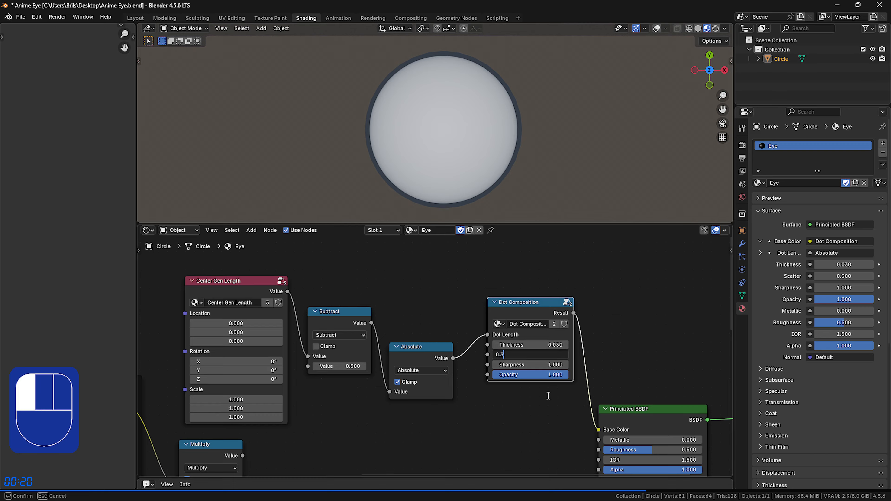
{"action": "type", "text": "0.04"}
{"action": "key", "text": "Return"}
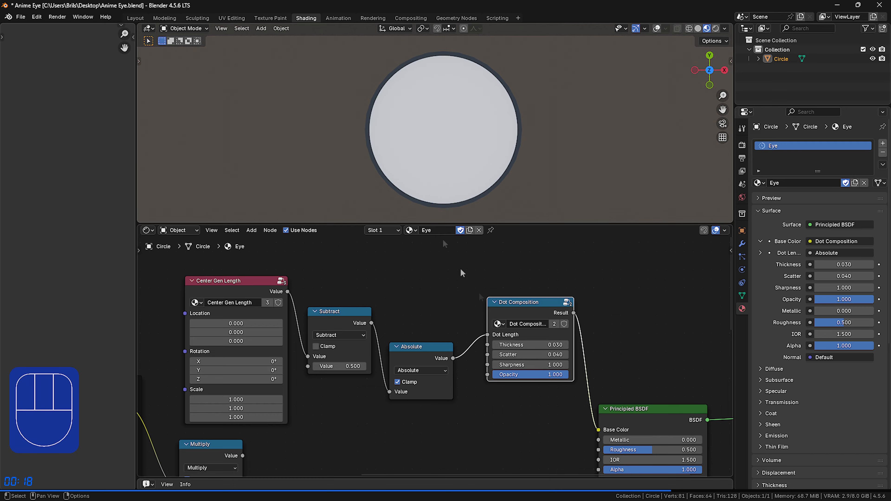
Step: Enclose the ring's Center Gen Length, Subtract, Absolute and Dot Composition nodes in a frame labelled Outline Edge
{"action": "left_click_drag", "start_coordinate": [528, 357], "coordinate": [554, 358]}
{"action": "right_click", "coordinate": [528, 357]}
{"action": "left_click", "coordinate": [509, 429]}
{"action": "middle_click_drag", "start_coordinate": [510, 430], "coordinate": [540, 432]}
{"action": "scroll", "coordinate": [540, 432], "scroll_direction": "down", "scroll_amount": 1}
{"action": "left_click_drag", "start_coordinate": [575, 411], "coordinate": [297, 298]}
{"action": "right_click", "coordinate": [295, 289]}
{"action": "left_click", "coordinate": [251, 412]}
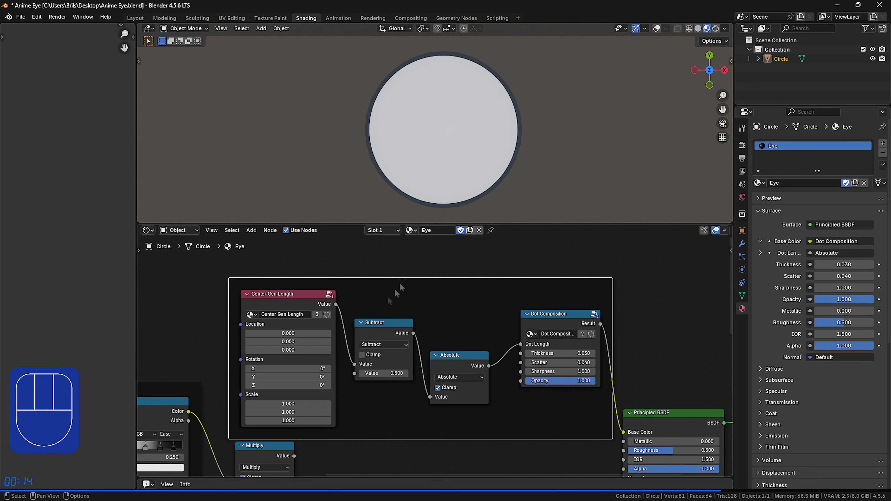
{"action": "key", "text": "F2"}
{"action": "type", "text": "Outline Edge"}
{"action": "key", "text": "Return"}
{"action": "left_click", "coordinate": [657, 294]}
Step: Move the Outline Edge frame up and reposition the Principled BSDF to make room for another node
{"action": "left_click_drag", "start_coordinate": [451, 277], "coordinate": [445, 261]}
{"action": "scroll", "coordinate": [672, 352], "scroll_direction": "down", "scroll_amount": 2}
{"action": "middle_click_drag", "start_coordinate": [684, 382], "coordinate": [592, 338]}
{"action": "left_click_drag", "start_coordinate": [678, 431], "coordinate": [615, 364]}
Step: Combine Outline Edge's Dot Composition result with the existing Multiply output in a new clamped Multiply math node feeding Base Color
{"action": "left_click_drag", "start_coordinate": [223, 398], "coordinate": [513, 399]}
{"action": "type", "text": "mul"}
{"action": "key", "text": "Return"}
{"action": "left_click", "coordinate": [513, 359]}
{"action": "left_click_drag", "start_coordinate": [479, 271], "coordinate": [513, 390]}
{"action": "left_click_drag", "start_coordinate": [563, 364], "coordinate": [579, 377]}
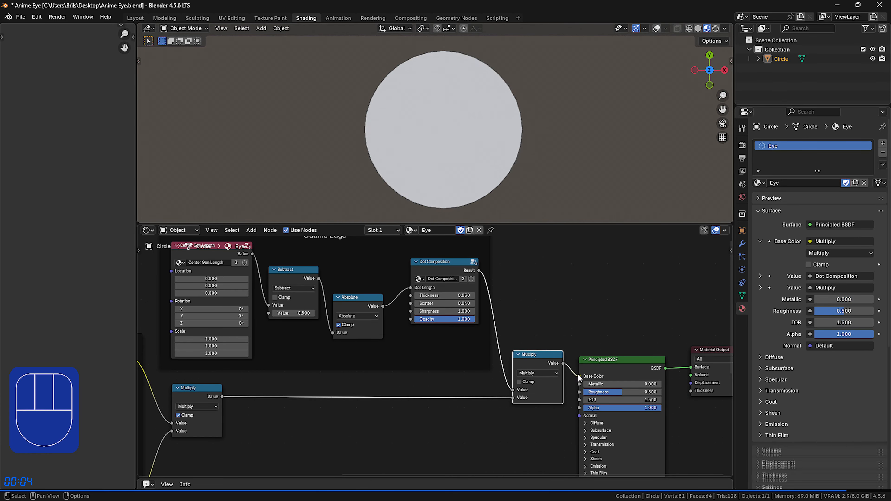
{"action": "key", "text": "n"}
{"action": "key", "text": "n"}
{"action": "left_click", "coordinate": [546, 402]}
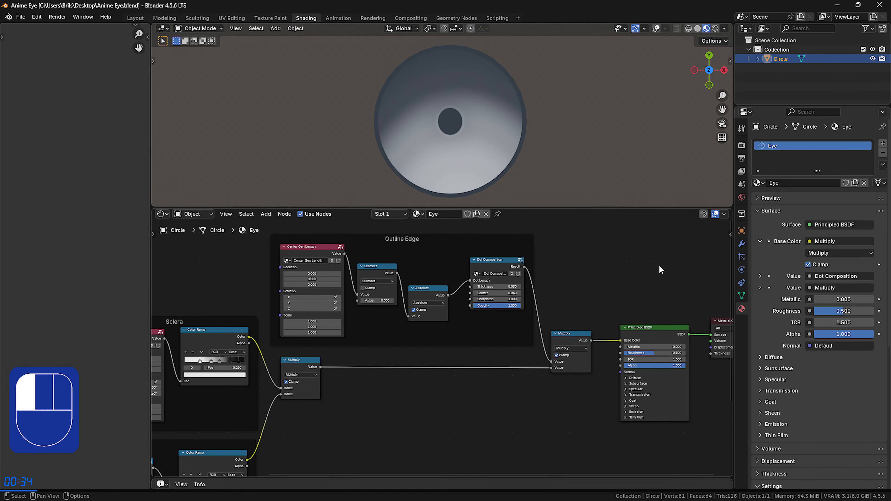
Step: Duplicate the Outline Edge frame with its nodes below the last Multiply's output link, shifting the Principled BSDF aside for space
{"action": "left_click_drag", "start_coordinate": [573, 229], "coordinate": [319, 297]}
{"action": "key", "text": "ctrl+c"}
{"action": "left_click", "coordinate": [618, 256]}
{"action": "middle_click_drag", "start_coordinate": [618, 258], "coordinate": [280, 237]}
{"action": "left_click_drag", "start_coordinate": [508, 368], "coordinate": [626, 301]}
{"action": "left_click", "coordinate": [531, 364]}
{"action": "middle_click_drag", "start_coordinate": [391, 399], "coordinate": [429, 350]}
{"action": "scroll", "coordinate": [357, 326], "scroll_direction": "up", "scroll_amount": 2}
{"action": "key", "text": "ctrl+v"}
{"action": "left_click_drag", "start_coordinate": [345, 271], "coordinate": [429, 282]}
{"action": "left_click", "coordinate": [632, 335]}
Step: Relabel the duplicated Outline Edge frame as Cornea Edge
{"action": "scroll", "coordinate": [519, 299], "scroll_direction": "up", "scroll_amount": 1}
{"action": "left_click", "coordinate": [466, 272]}
{"action": "key", "text": "F2"}
{"action": "type", "text": "Cornea Edge"}
{"action": "key", "text": "Return"}
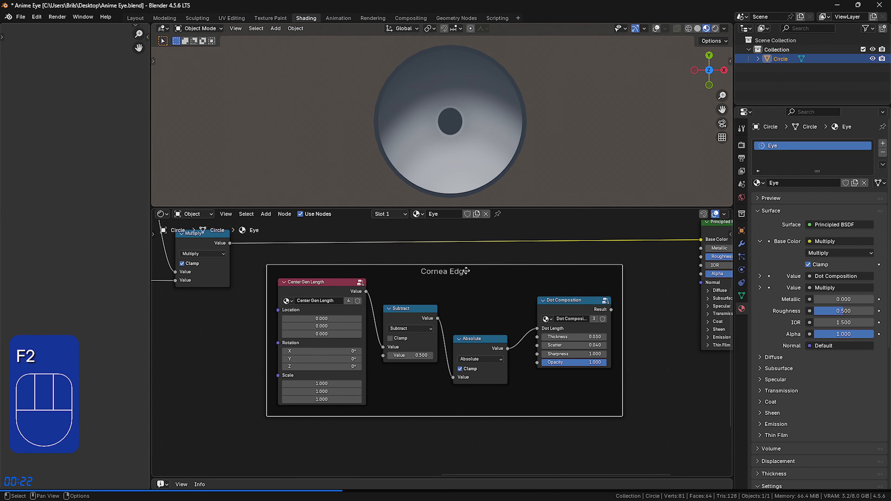
{"action": "left_click", "coordinate": [671, 299]}
{"action": "middle_click_drag", "start_coordinate": [668, 299], "coordinate": [621, 331]}
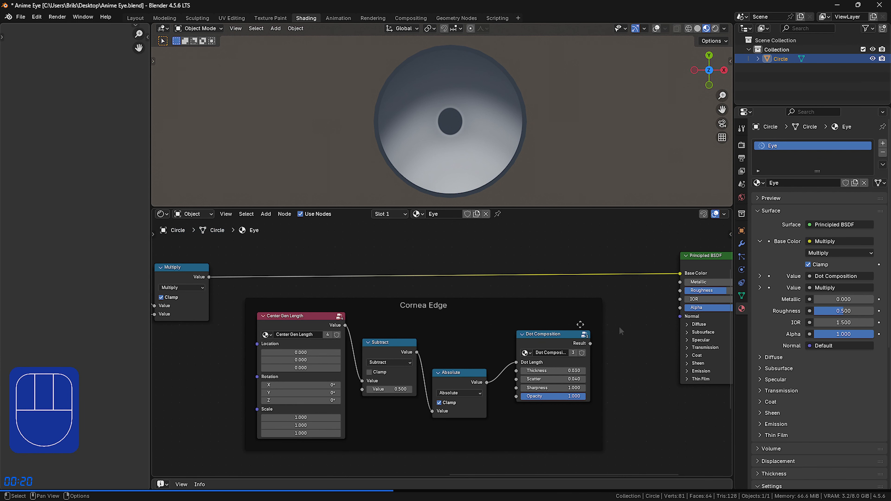
Step: Insert a clamped Multiply math node between the last Multiply's output and the Principled BSDF's Base Color
{"action": "left_click_drag", "start_coordinate": [211, 277], "coordinate": [631, 276]}
{"action": "type", "text": "multtipl"}
{"action": "left_click", "coordinate": [656, 290]}
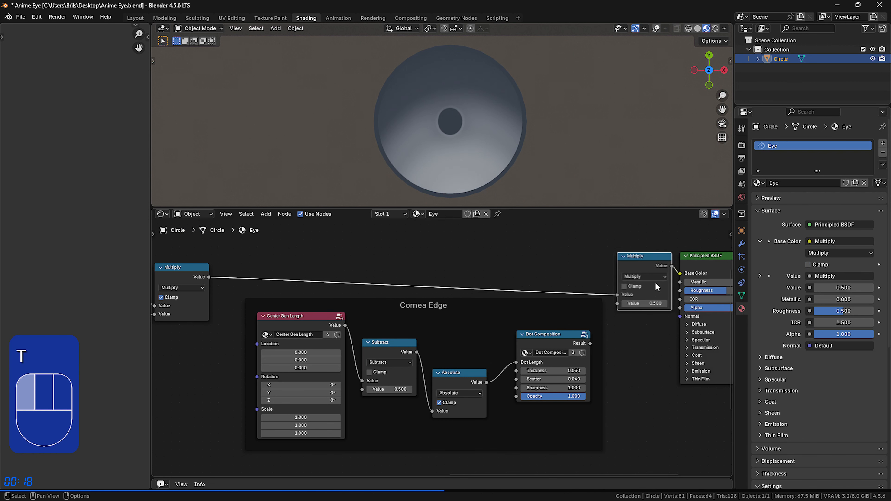
{"action": "left_click", "coordinate": [647, 275]}
{"action": "left_click", "coordinate": [620, 274]}
Step: Shift the shader nodes aside, position the new Multiply, and link Cornea Edge's Dot Composition Result to its second Value
{"action": "middle_click_drag", "start_coordinate": [623, 277], "coordinate": [489, 282]}
{"action": "left_click_drag", "start_coordinate": [690, 358], "coordinate": [605, 287]}
{"action": "left_click_drag", "start_coordinate": [601, 283], "coordinate": [632, 266]}
{"action": "left_click_drag", "start_coordinate": [501, 261], "coordinate": [516, 262]}
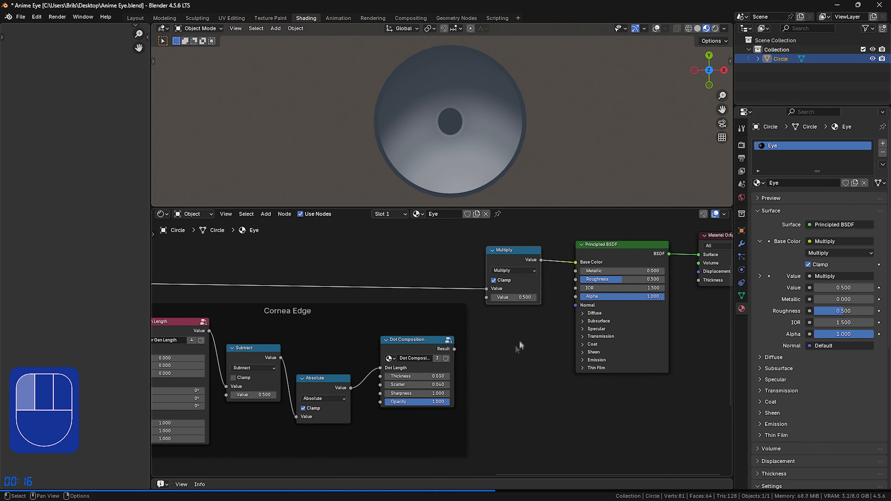
{"action": "left_click", "coordinate": [520, 340]}
{"action": "middle_click_drag", "start_coordinate": [515, 337], "coordinate": [659, 306]}
{"action": "left_click_drag", "start_coordinate": [426, 283], "coordinate": [410, 277]}
{"action": "left_click", "coordinate": [614, 317]}
{"action": "left_click_drag", "start_coordinate": [584, 312], "coordinate": [633, 266]}
{"action": "left_click", "coordinate": [654, 324]}
Step: Set the Cornea Edge Center Gen Length scale to 1.5, 1.25 and 1
{"action": "middle_click_drag", "start_coordinate": [656, 324], "coordinate": [723, 331]}
{"action": "scroll", "coordinate": [660, 329], "scroll_direction": "up", "scroll_amount": 1}
{"action": "scroll", "coordinate": [723, 332], "scroll_direction": "up", "scroll_amount": 1}
{"action": "left_click_drag", "start_coordinate": [334, 400], "coordinate": [351, 419]}
{"action": "left_click", "coordinate": [331, 410]}
{"action": "type", "text": "1.25"}
{"action": "key", "text": "Return"}
{"action": "left_click", "coordinate": [334, 421]}
{"action": "type", "text": "1"}
{"action": "key", "text": "Return"}
Step: Set the Subtract value in the Cornea Edge frame to 0.325
{"action": "scroll", "coordinate": [422, 372], "scroll_direction": "up", "scroll_amount": 3}
{"action": "left_click_drag", "start_coordinate": [432, 372], "coordinate": [414, 372], "text": "shift"}
{"action": "left_click", "coordinate": [432, 372]}
{"action": "type", "text": "0.325"}
{"action": "key", "text": "Return"}
Step: Set the Cornea Edge Dot Composition's Scatter to 0.15 and its Sharpness to 1.5
{"action": "middle_click_drag", "start_coordinate": [676, 404], "coordinate": [610, 406]}
{"action": "mouse_move", "coordinate": [596, 372]}
{"action": "left_mouse_down"}
{"action": "mouse_move", "coordinate": [606, 372]}
{"action": "mouse_move", "coordinate": [600, 366]}
{"action": "left_mouse_up"}
{"action": "left_click", "coordinate": [628, 360]}
{"action": "type", "text": ".15"}
{"action": "key", "text": "Return"}
Step: Move the Principled BSDF lower and preview the cornea ring by linking Cornea Edge's Dot Composition Result directly to Base Color
{"action": "scroll", "coordinate": [666, 383], "scroll_direction": "down", "scroll_amount": 3}
{"action": "middle_click_drag", "start_coordinate": [640, 338], "coordinate": [573, 367]}
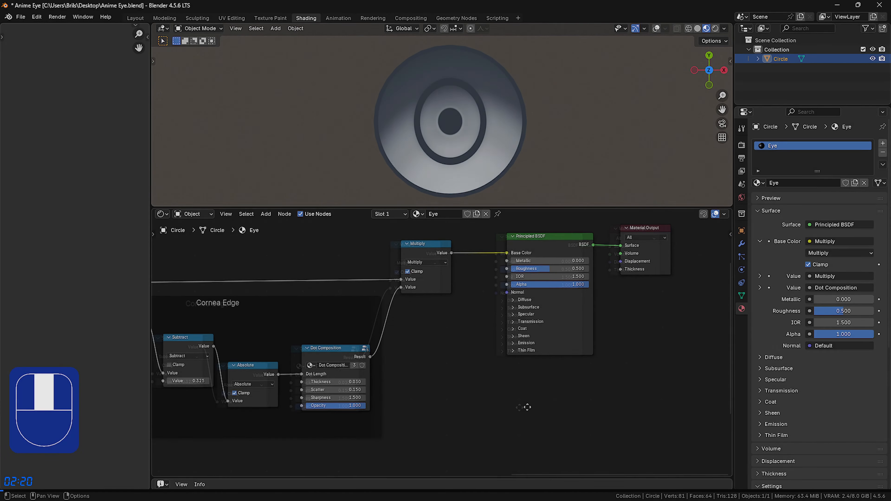
{"action": "middle_click_drag", "start_coordinate": [656, 353], "coordinate": [606, 358]}
{"action": "left_click_drag", "start_coordinate": [606, 358], "coordinate": [466, 345]}
{"action": "left_click", "coordinate": [364, 403]}
{"action": "middle_click_drag", "start_coordinate": [363, 404], "coordinate": [506, 348]}
{"action": "scroll", "coordinate": [487, 358], "scroll_direction": "up", "scroll_amount": 1}
{"action": "scroll", "coordinate": [506, 348], "scroll_direction": "up", "scroll_amount": 2}
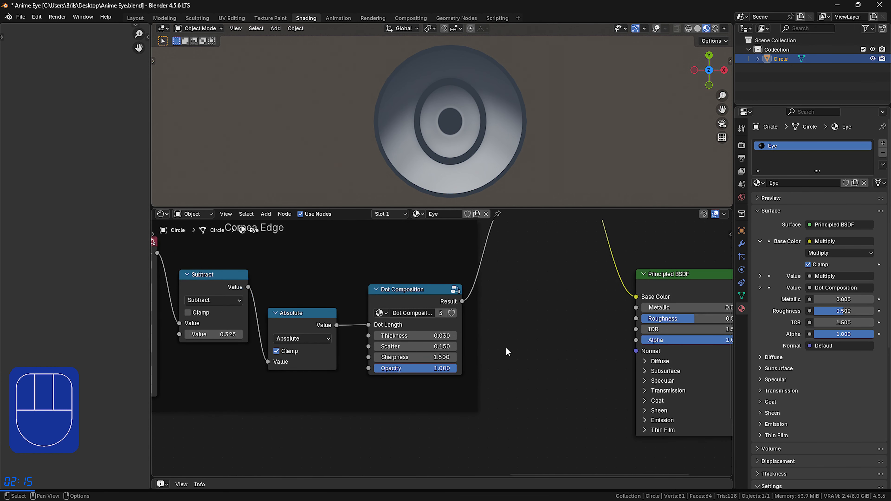
{"action": "scroll", "coordinate": [506, 348], "scroll_direction": "up", "scroll_amount": 1}
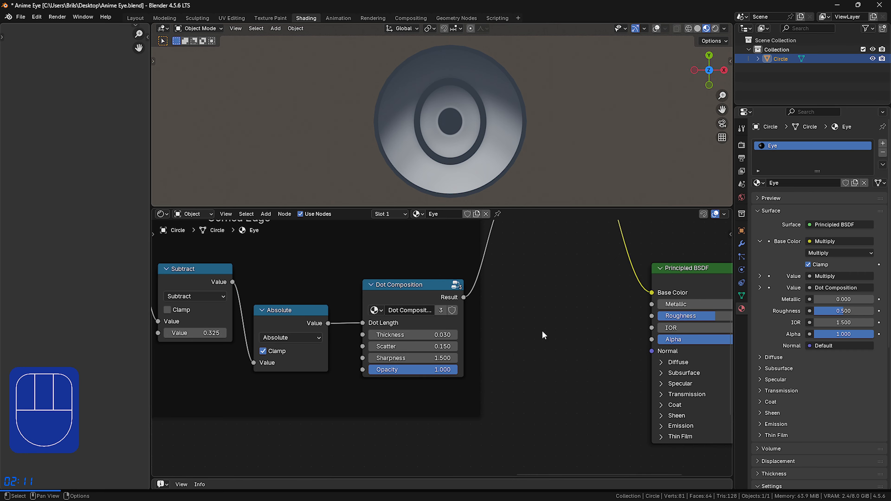
{"action": "left_click_drag", "start_coordinate": [463, 297], "coordinate": [652, 292]}
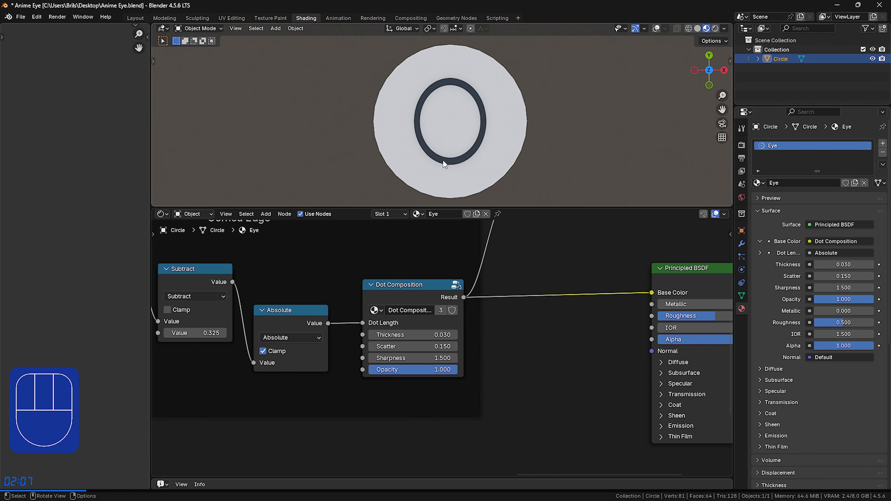
{"action": "mouse_move", "coordinate": [425, 335]}
{"action": "left_mouse_down", "text": "shift"}
{"action": "mouse_move", "coordinate": [463, 335]}
{"action": "mouse_move", "coordinate": [425, 335]}
{"action": "left_mouse_up", "text": "shift"}
{"action": "right_click", "coordinate": [425, 335]}
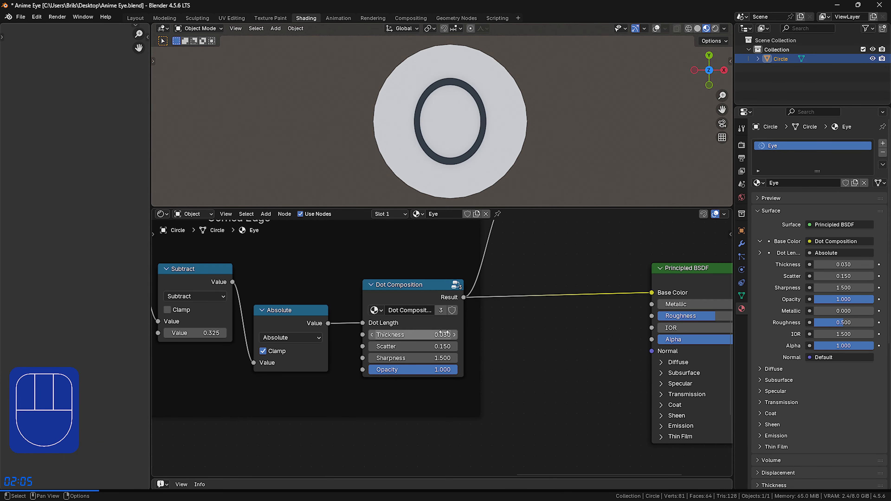
{"action": "mouse_move", "coordinate": [441, 370]}
{"action": "left_mouse_down"}
{"action": "mouse_move", "coordinate": [386, 369]}
{"action": "mouse_move", "coordinate": [456, 369]}
{"action": "left_mouse_up"}
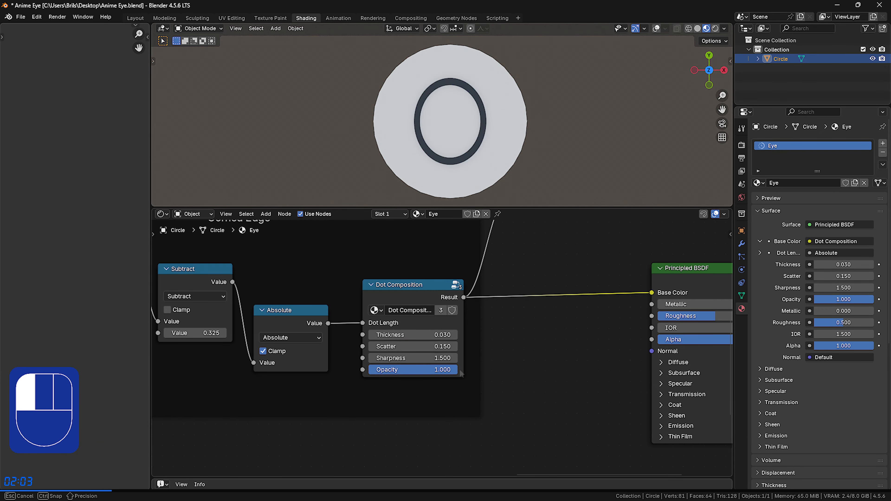
Step: Copy the Cornea Edge Center Gen Length node and paste the copy below the frame
{"action": "middle_click_drag", "start_coordinate": [404, 441], "coordinate": [689, 442]}
{"action": "left_click", "coordinate": [393, 247]}
{"action": "key", "text": "ctrl+c"}
{"action": "middle_click_drag", "start_coordinate": [628, 388], "coordinate": [352, 280]}
{"action": "scroll", "coordinate": [352, 280], "scroll_direction": "down", "scroll_amount": 3}
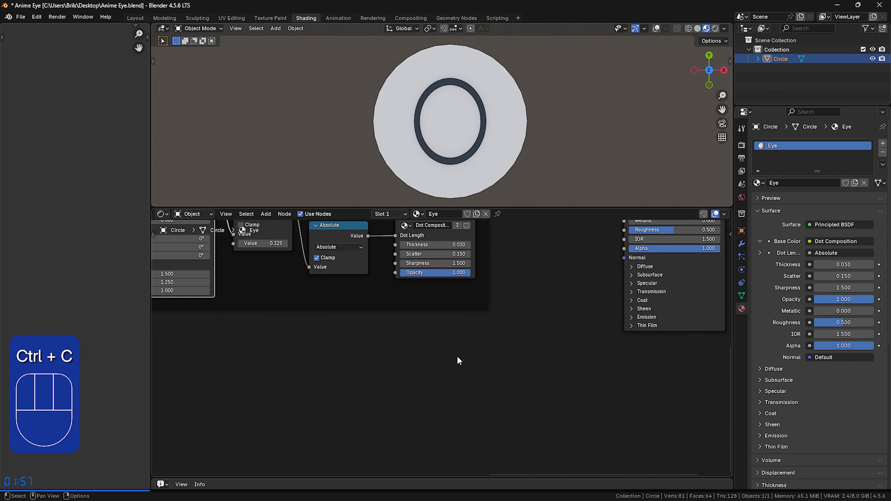
{"action": "key", "text": "ctrl+v"}
{"action": "left_click_drag", "start_coordinate": [470, 323], "coordinate": [472, 338]}
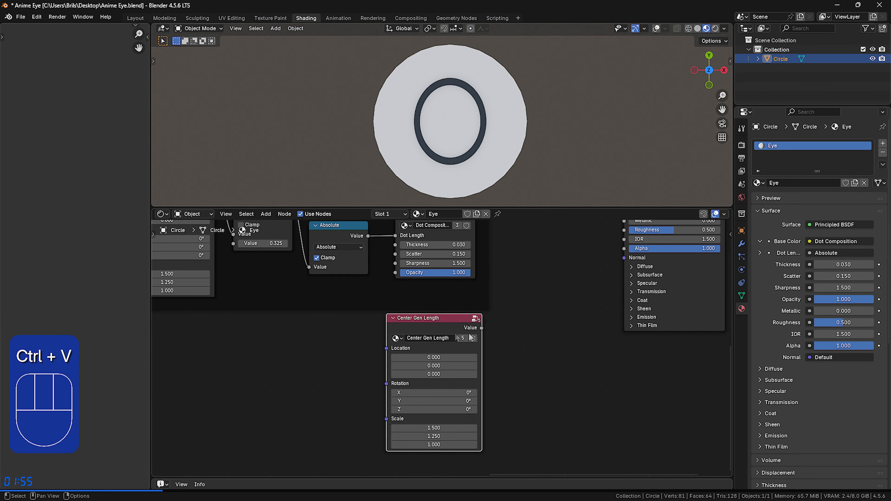
Step: Link the pasted Center Gen Length's Value to Base Color and set all three of its scale values to 1
{"action": "middle_click_drag", "start_coordinate": [559, 299], "coordinate": [455, 366]}
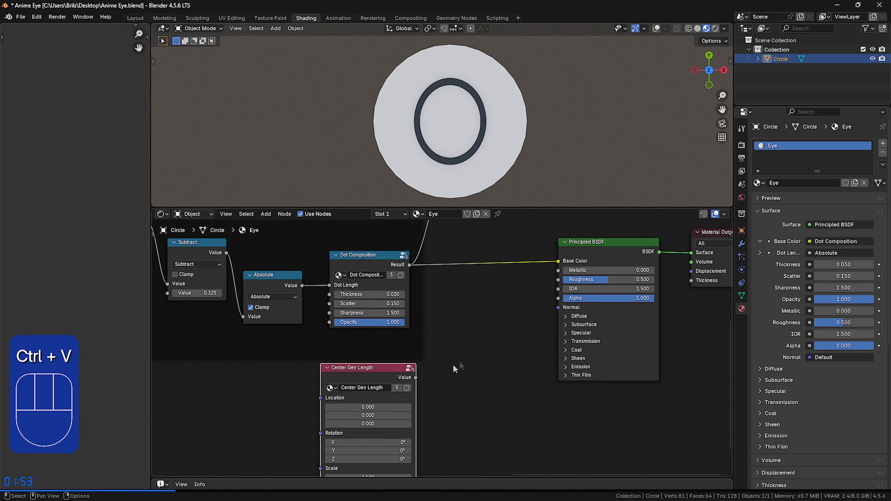
{"action": "left_click_drag", "start_coordinate": [416, 378], "coordinate": [458, 345]}
{"action": "left_click_drag", "start_coordinate": [551, 261], "coordinate": [554, 261]}
{"action": "middle_click_drag", "start_coordinate": [491, 387], "coordinate": [587, 306]}
{"action": "scroll", "coordinate": [587, 306], "scroll_direction": "up", "scroll_amount": 1}
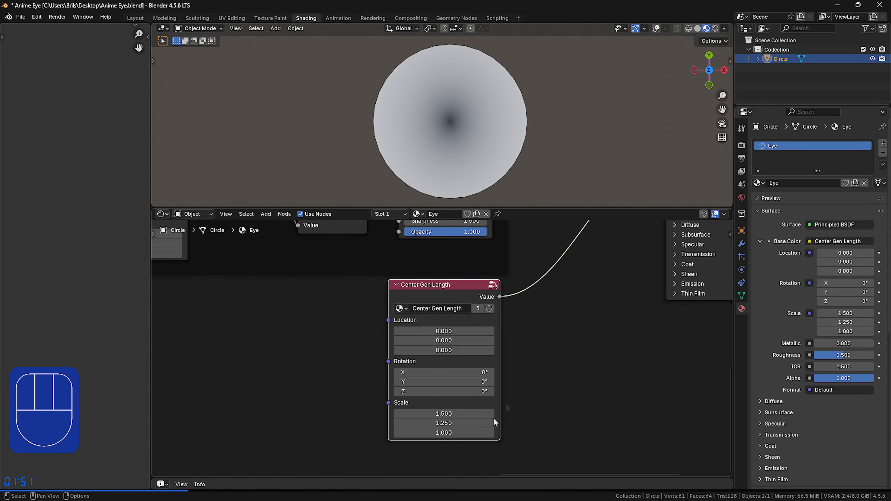
{"action": "left_click_drag", "start_coordinate": [451, 413], "coordinate": [452, 432]}
{"action": "type", "text": "1"}
{"action": "key", "text": "Return"}
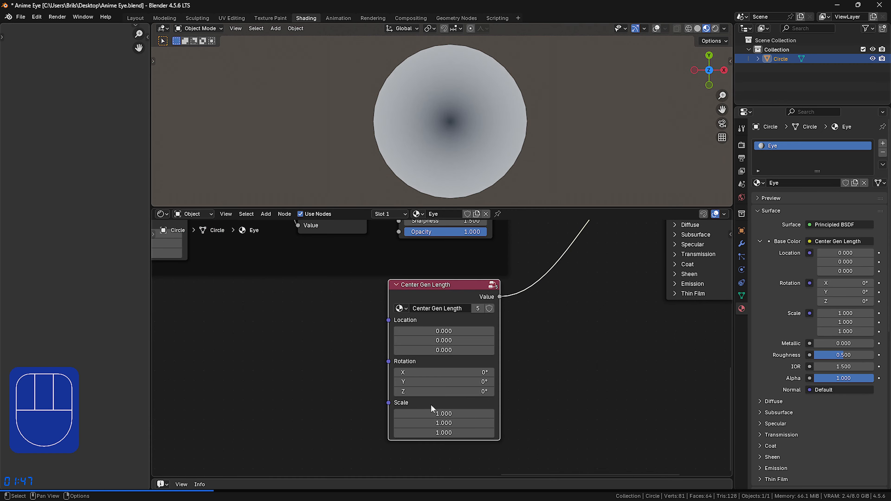
Step: Set the copied Center Gen Length's X scale to 0 and its Y scale to 0.1
{"action": "left_click", "coordinate": [438, 412]}
{"action": "key", "text": "Return"}
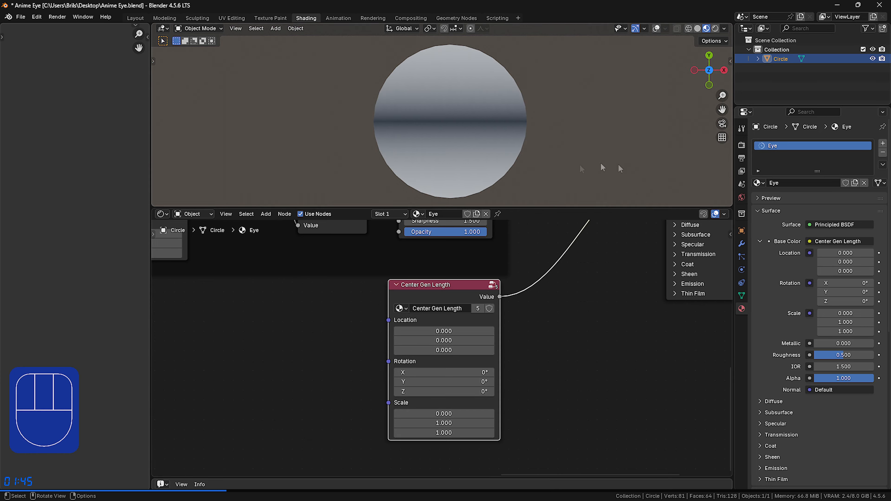
{"action": "left_click", "coordinate": [455, 422]}
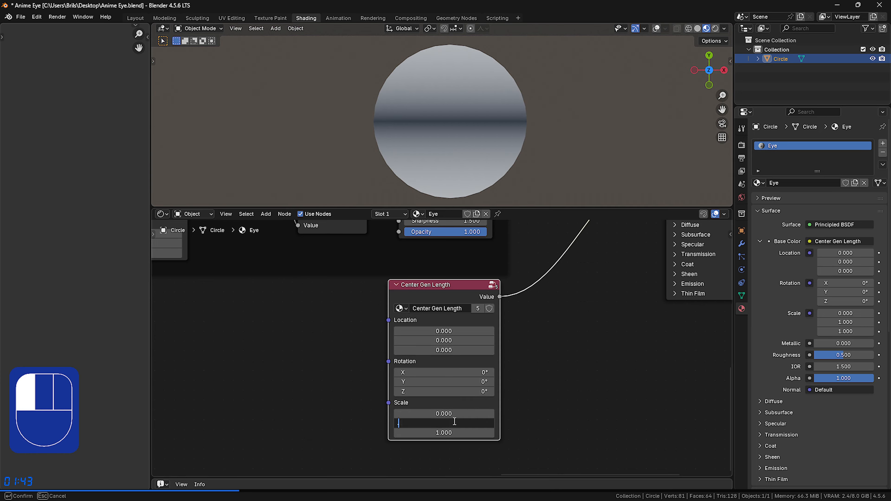
{"action": "type", "text": "0.1"}
{"action": "key", "text": "Return"}
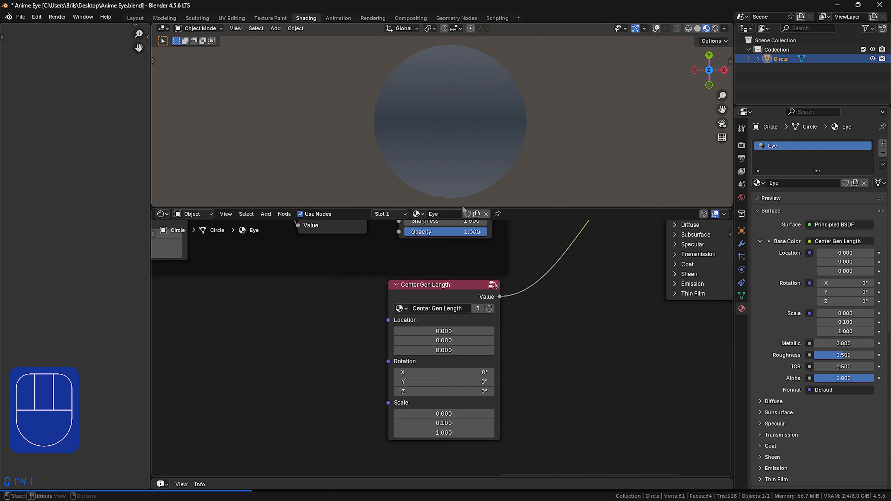
Step: Insert a Color Ramp between the copied Center Gen Length's Value and the Principled BSDF's Base Color
{"action": "left_click_drag", "start_coordinate": [500, 298], "coordinate": [544, 303]}
{"action": "type", "text": "color ramp"}
{"action": "key", "text": "Return"}
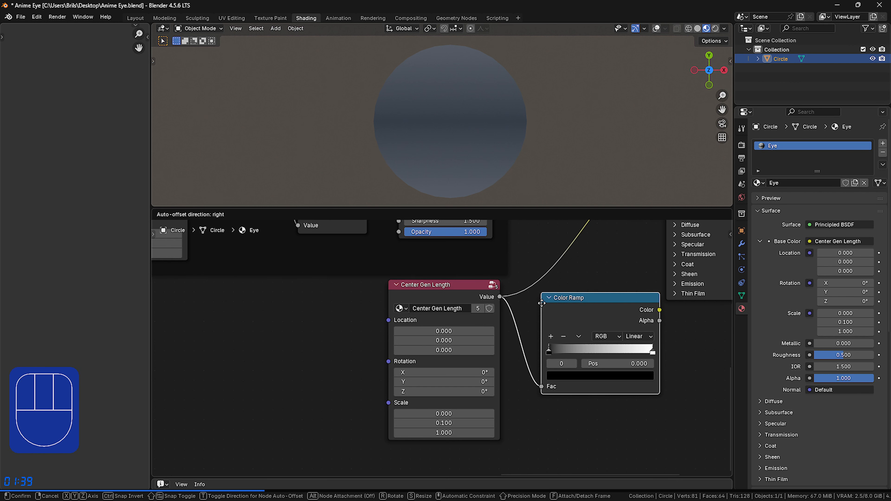
{"action": "left_click", "coordinate": [522, 291]}
{"action": "middle_click_drag", "start_coordinate": [673, 342], "coordinate": [614, 359]}
Step: Move the ramp's white stop to about 0.045 and black stop to about 0.035, and switch interpolation to Ease
{"action": "scroll", "coordinate": [612, 359], "scroll_direction": "up", "scroll_amount": 2}
{"action": "left_click_drag", "start_coordinate": [593, 355], "coordinate": [475, 355]}
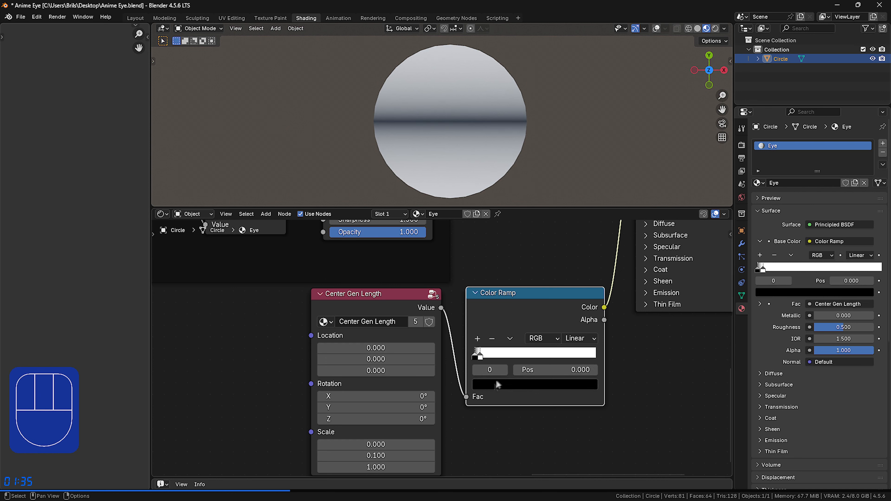
{"action": "left_click_drag", "start_coordinate": [561, 369], "coordinate": [584, 369], "text": "shift"}
{"action": "left_click", "coordinate": [593, 341]}
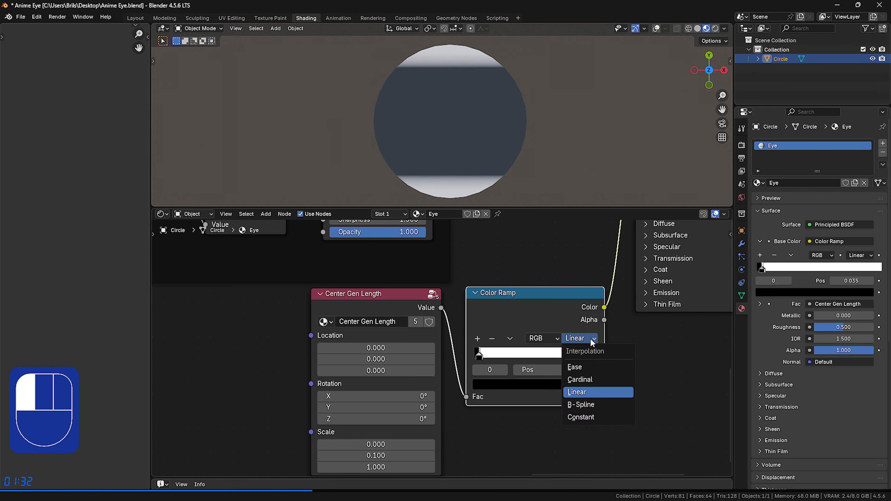
{"action": "left_click", "coordinate": [579, 367]}
Step: Set the mask's Y location to 0.620 and compare the Dot Composition and Color Ramp outputs in Base Color
{"action": "left_click_drag", "start_coordinate": [386, 359], "coordinate": [444, 359], "text": "shift"}
{"action": "middle_click_drag", "start_coordinate": [521, 262], "coordinate": [512, 405]}
{"action": "left_click_drag", "start_coordinate": [423, 297], "coordinate": [626, 292]}
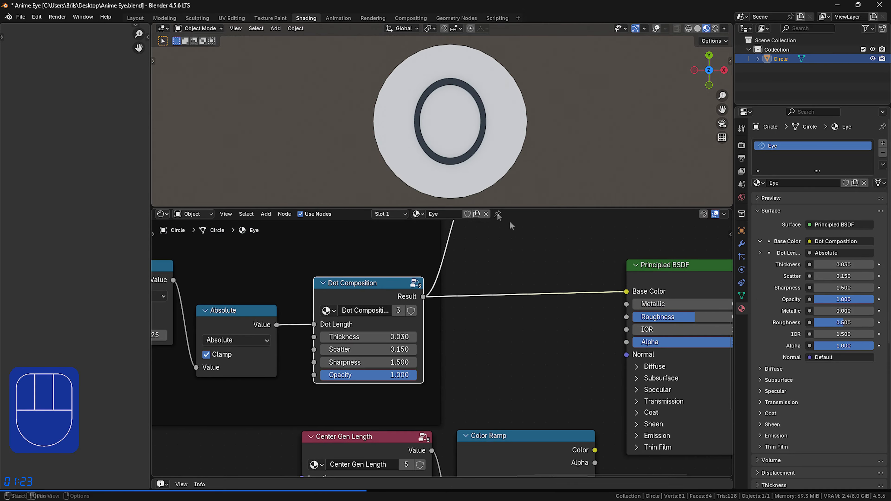
{"action": "left_click_drag", "start_coordinate": [595, 450], "coordinate": [627, 292]}
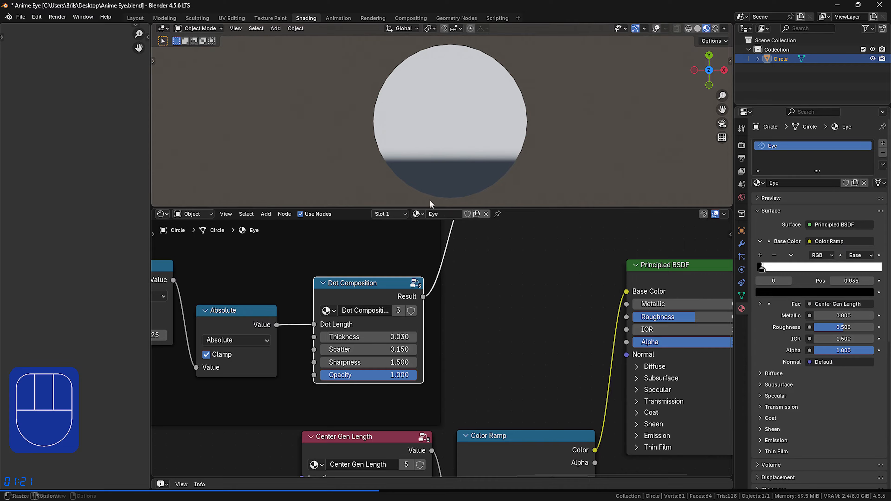
{"action": "left_click", "coordinate": [506, 306]}
Step: Reroute the Color Ramp's Color into the Cornea Edge Dot Composition's Opacity and link the Dot Composition Result to Base Color
{"action": "scroll", "coordinate": [515, 346], "scroll_direction": "down", "scroll_amount": 2}
{"action": "middle_click_drag", "start_coordinate": [516, 349], "coordinate": [526, 286]}
{"action": "left_click", "coordinate": [498, 437]}
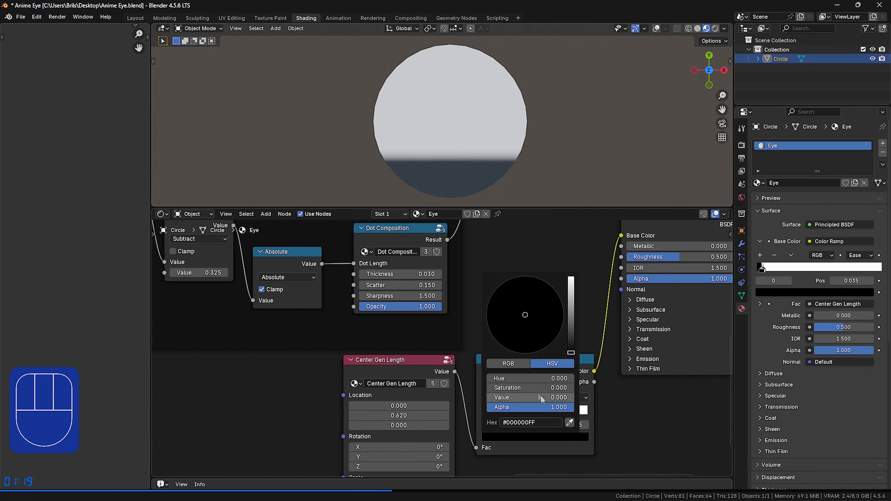
{"action": "left_click_drag", "start_coordinate": [426, 306], "coordinate": [342, 306]}
{"action": "left_click", "coordinate": [509, 425]}
{"action": "left_click", "coordinate": [535, 437]}
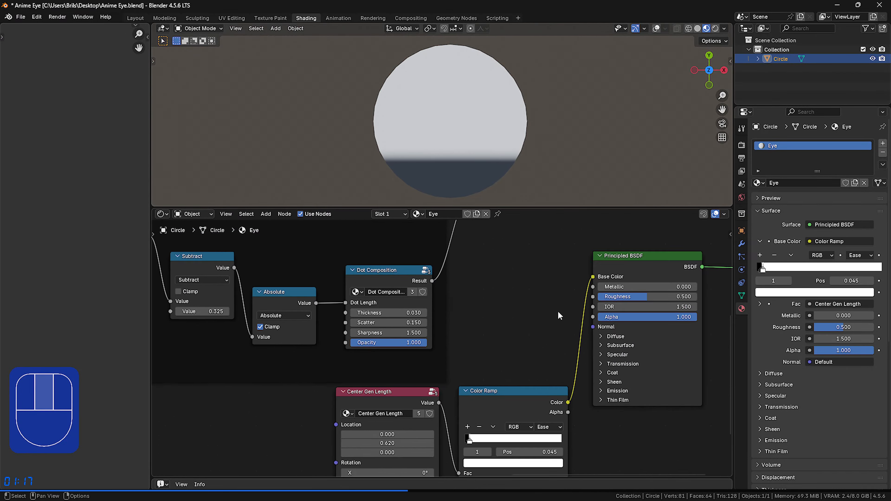
{"action": "left_click_drag", "start_coordinate": [592, 277], "coordinate": [345, 342]}
{"action": "left_click_drag", "start_coordinate": [432, 281], "coordinate": [592, 278]}
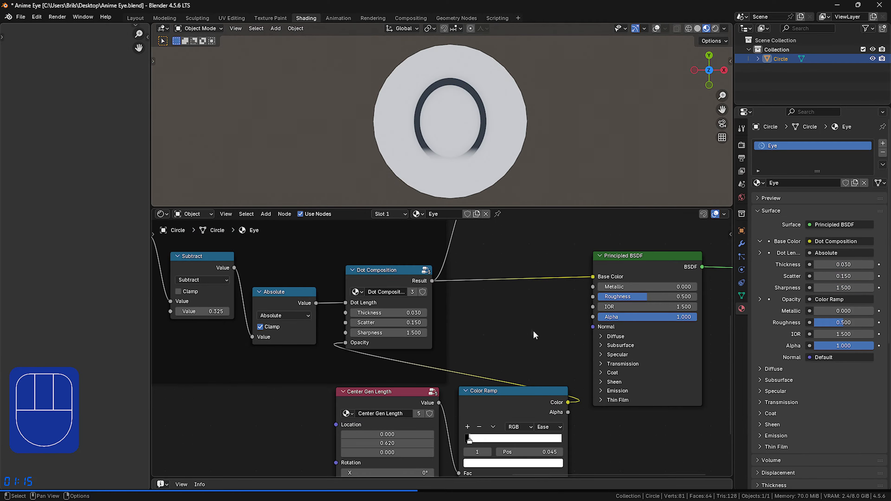
Step: Move the mask's Center Gen Length and Color Ramp beneath the Cornea Edge frame and join them in a new frame
{"action": "middle_click_drag", "start_coordinate": [506, 331], "coordinate": [515, 261]}
{"action": "left_click_drag", "start_coordinate": [332, 395], "coordinate": [293, 343]}
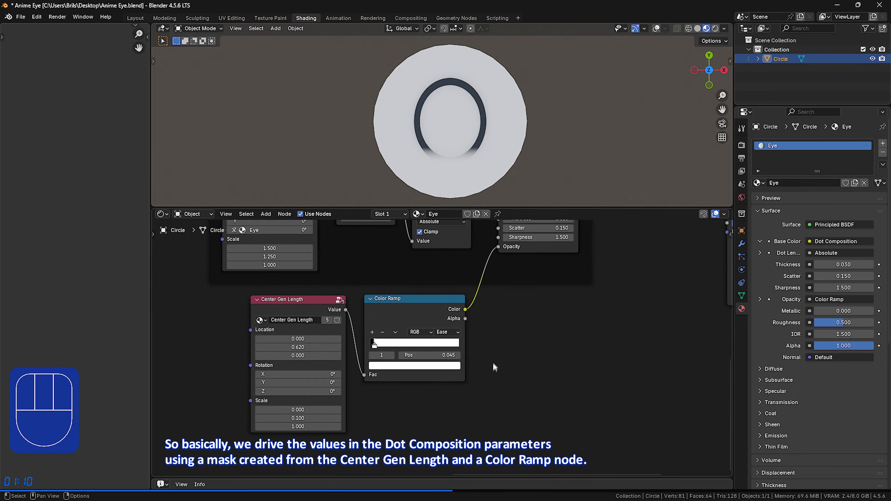
{"action": "left_click_drag", "start_coordinate": [526, 400], "coordinate": [257, 330]}
{"action": "right_click", "coordinate": [400, 308]}
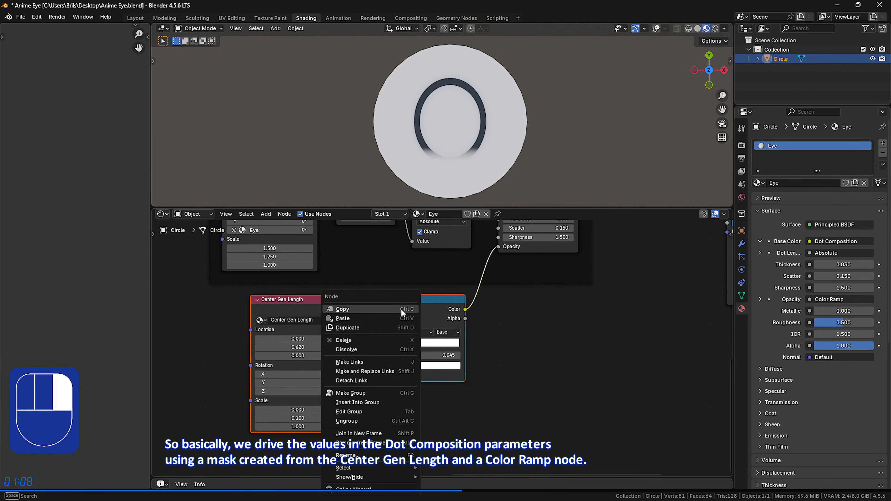
{"action": "left_click", "coordinate": [358, 434]}
{"action": "left_click", "coordinate": [371, 433]}
Step: Label the new frame Cornea Edge Mod, position it below the Cornea Edge frame, and save the file
{"action": "left_click_drag", "start_coordinate": [361, 288], "coordinate": [339, 307]}
{"action": "key", "text": "F2"}
{"action": "type", "text": "Cornea Edge Mod"}
{"action": "key", "text": "Return"}
{"action": "left_click", "coordinate": [533, 349]}
{"action": "left_click_drag", "start_coordinate": [358, 307], "coordinate": [351, 303]}
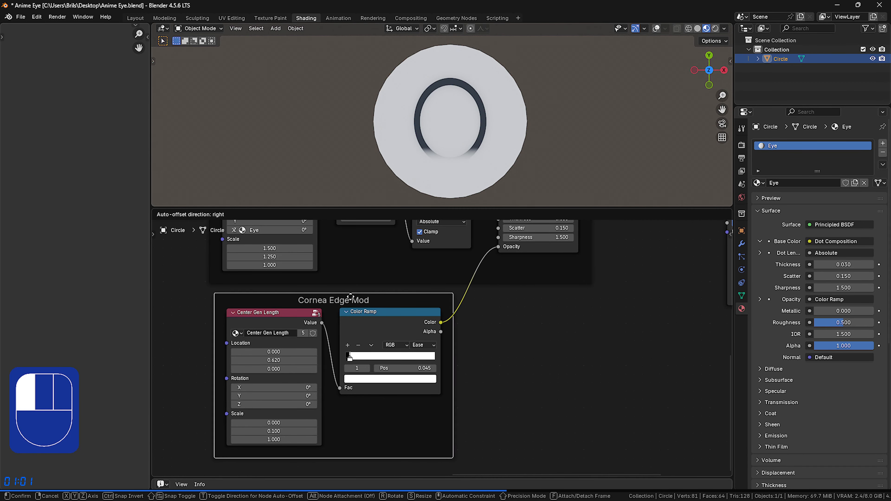
{"action": "left_click", "coordinate": [596, 304]}
{"action": "key", "text": "ctrl+s"}
Step: Add a second Color Ramp fed by the mask's Center Gen Length Value, placing the existing ramp below it
{"action": "middle_click_drag", "start_coordinate": [602, 303], "coordinate": [604, 362]}
{"action": "middle_click_drag", "start_coordinate": [565, 423], "coordinate": [566, 350]}
{"action": "left_click_drag", "start_coordinate": [393, 299], "coordinate": [402, 373]}
{"action": "left_click_drag", "start_coordinate": [460, 384], "coordinate": [367, 317]}
{"action": "type", "text": "color ram"}
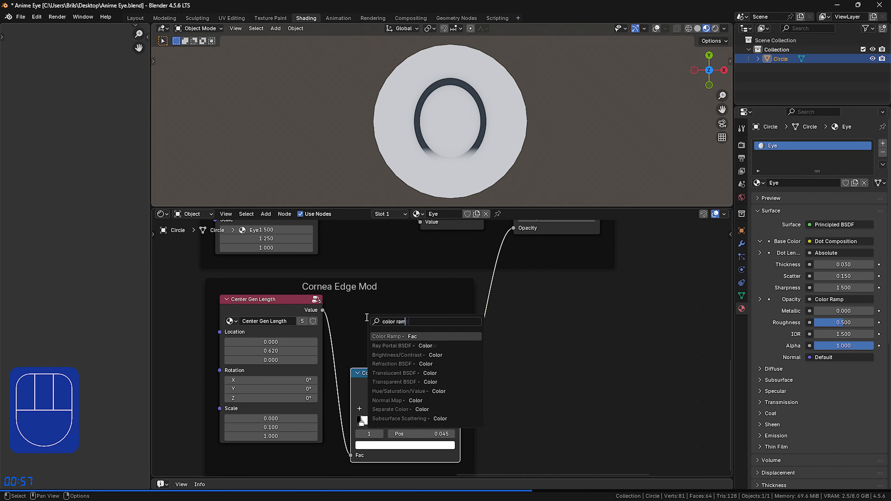
{"action": "key", "text": "Return"}
{"action": "left_click", "coordinate": [366, 392]}
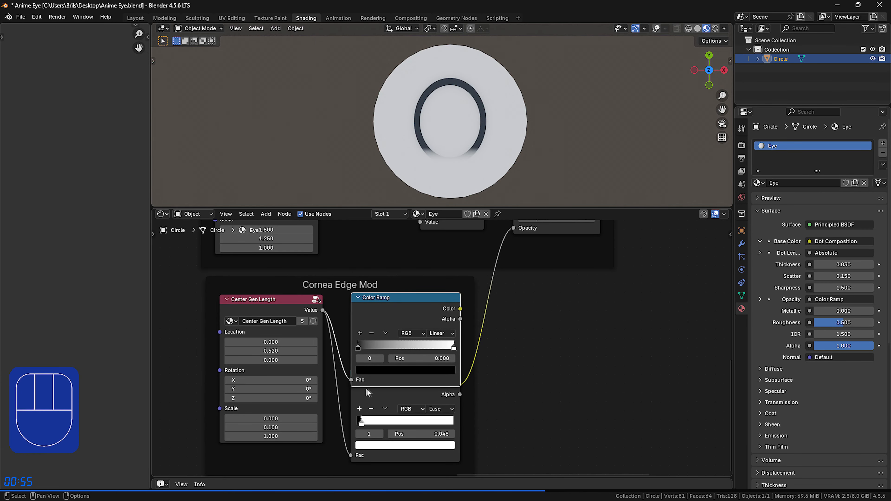
{"action": "left_click_drag", "start_coordinate": [373, 390], "coordinate": [374, 419]}
{"action": "left_click", "coordinate": [528, 356]}
Step: Link the new Color Ramp's Color to the Dot Composition's Thickness and open the white stop's colour
{"action": "middle_click_drag", "start_coordinate": [547, 318], "coordinate": [504, 397]}
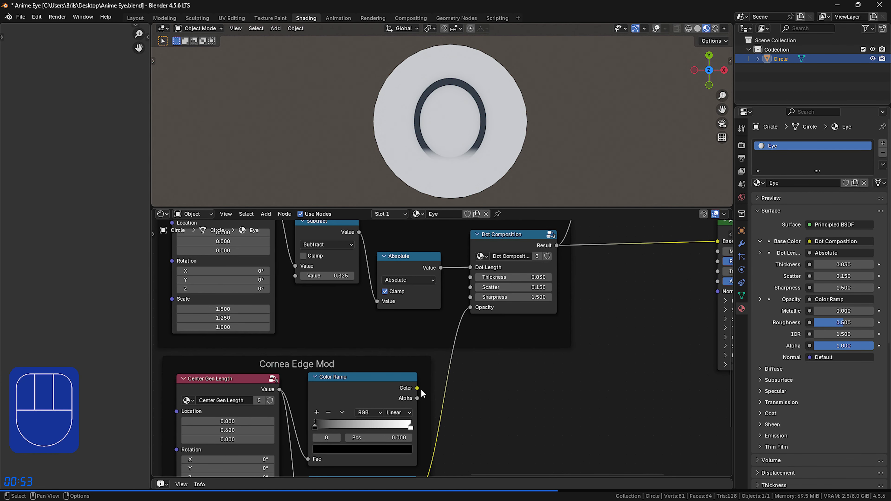
{"action": "left_click_drag", "start_coordinate": [418, 388], "coordinate": [470, 278]}
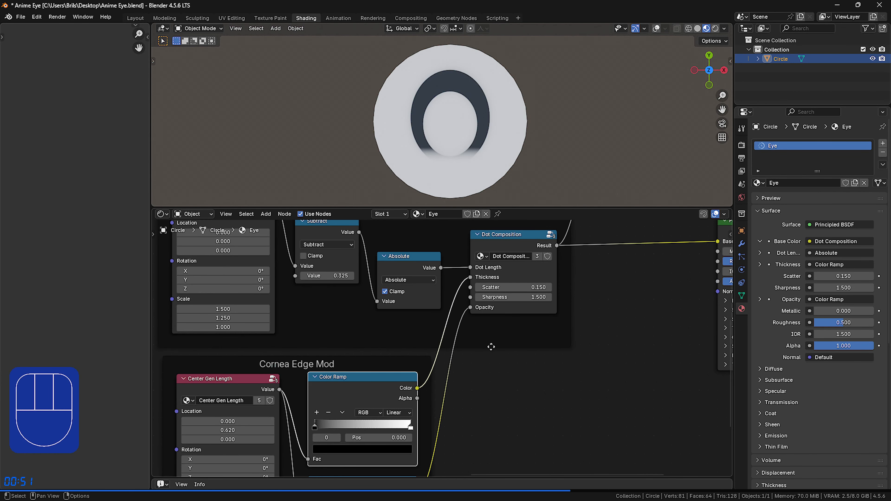
{"action": "left_click", "coordinate": [511, 365]}
{"action": "scroll", "coordinate": [525, 386], "scroll_direction": "up", "scroll_amount": 2}
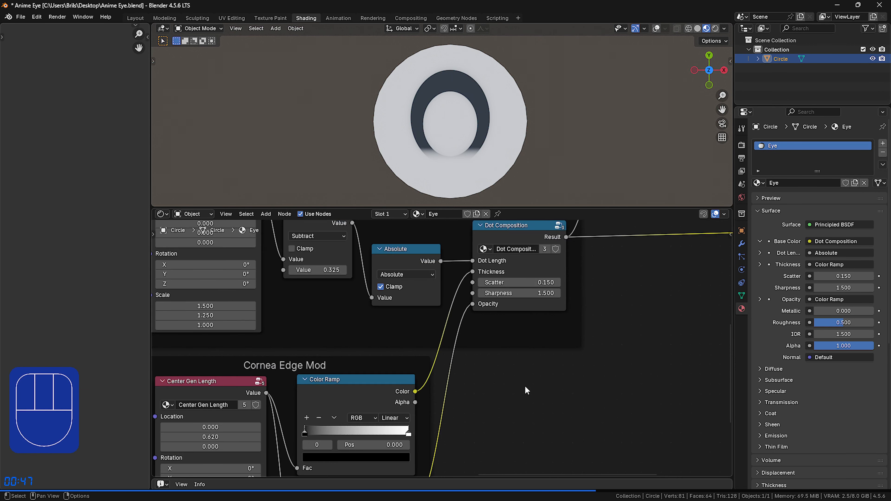
{"action": "middle_click_drag", "start_coordinate": [525, 387], "coordinate": [536, 350]}
{"action": "left_click", "coordinate": [418, 402]}
{"action": "left_click", "coordinate": [408, 427]}
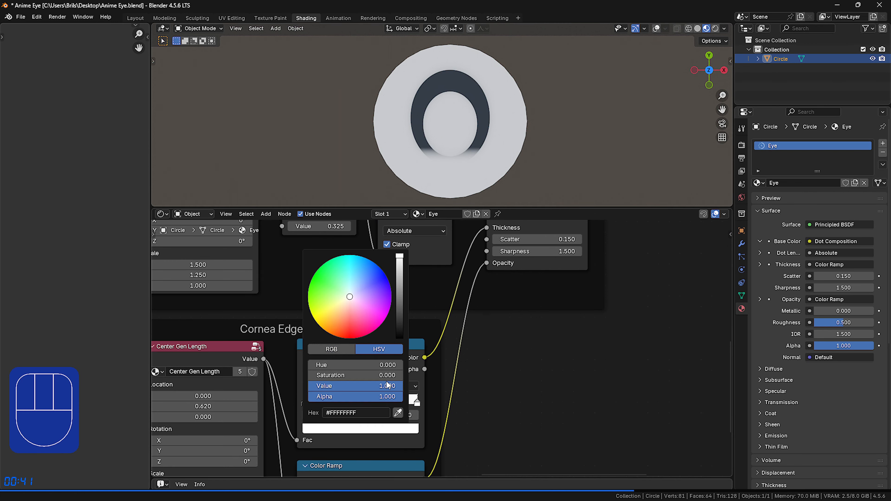
Step: Unlink the Dot Composition's Thickness, check its stored value, and relink the upper Color Ramp's Color to it
{"action": "middle_click_drag", "start_coordinate": [533, 337], "coordinate": [531, 356]}
{"action": "left_click_drag", "start_coordinate": [484, 248], "coordinate": [474, 267]}
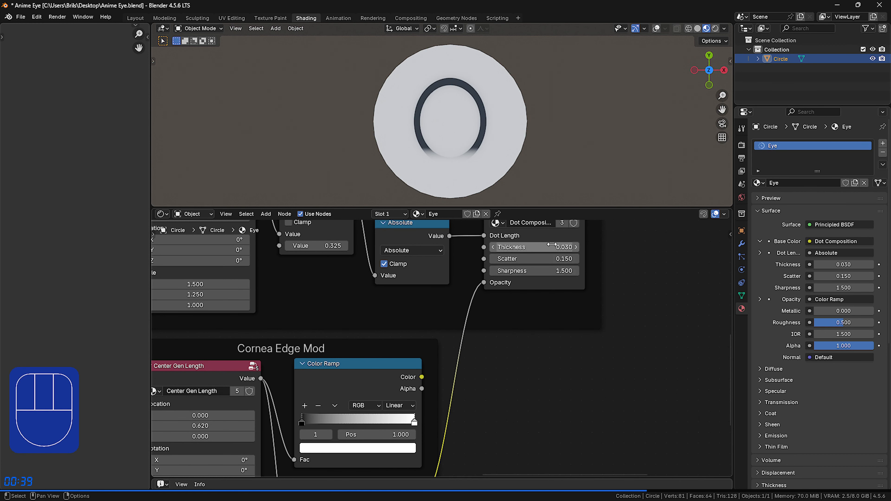
{"action": "left_click", "coordinate": [553, 247]}
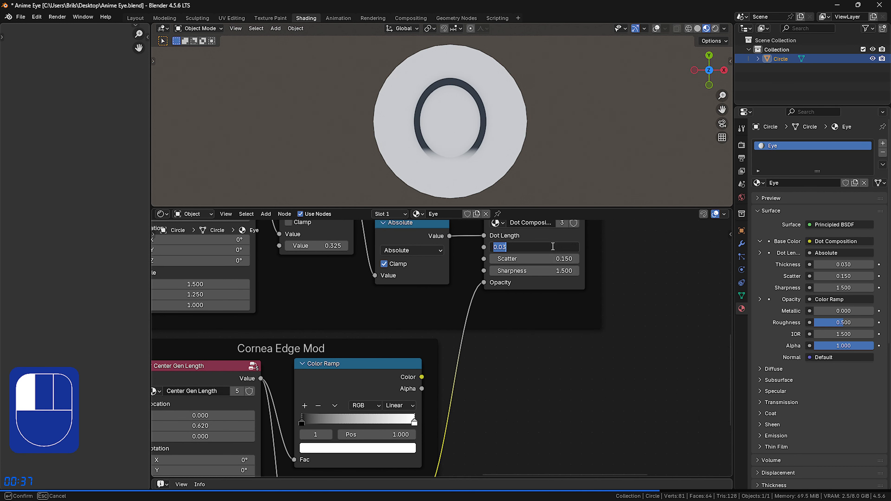
{"action": "left_click", "coordinate": [544, 395]}
{"action": "left_click_drag", "start_coordinate": [421, 377], "coordinate": [484, 247]}
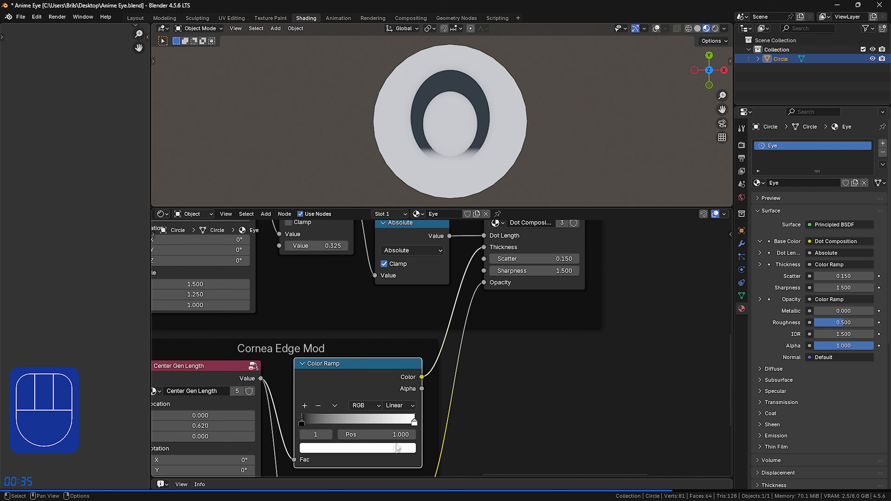
Step: Set the upper Color Ramp's white stop to a colour Value of 0.03
{"action": "left_click", "coordinate": [407, 447]}
{"action": "left_click", "coordinate": [389, 403]}
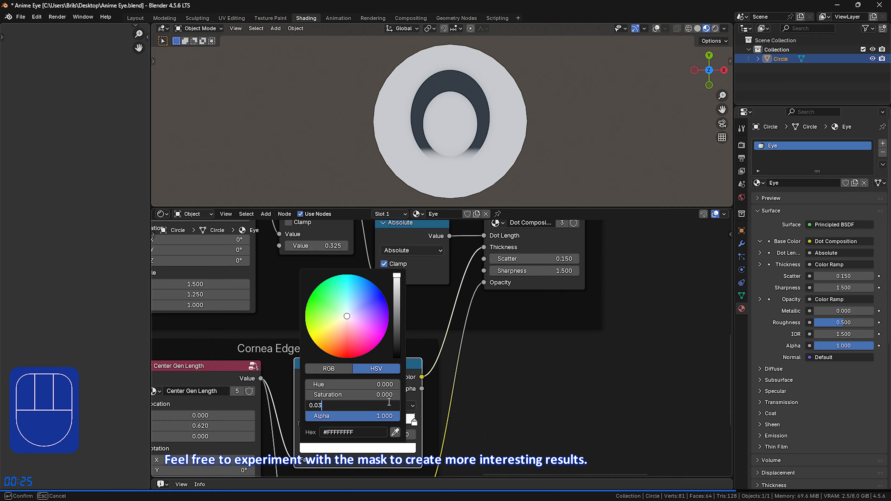
{"action": "key", "text": "Return"}
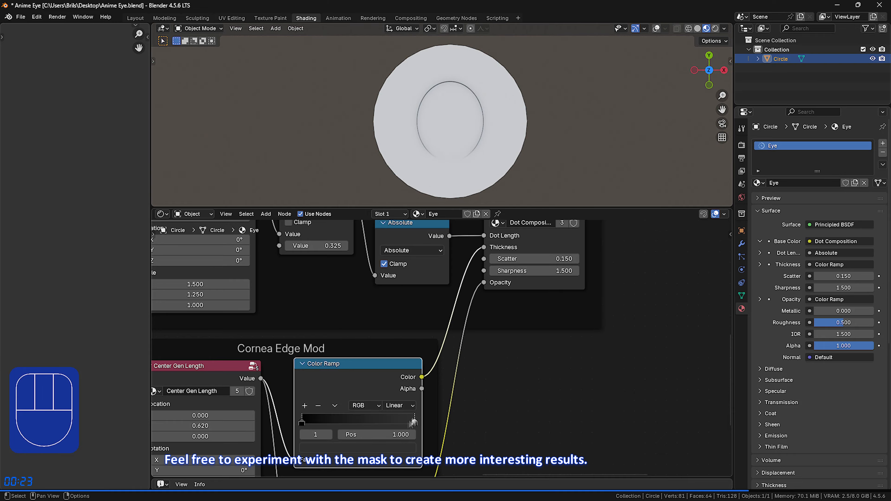
Step: Move the upper Color Ramp's light stop to position 0.145 and set the interpolation to Ease
{"action": "left_click_drag", "start_coordinate": [414, 422], "coordinate": [314, 418]}
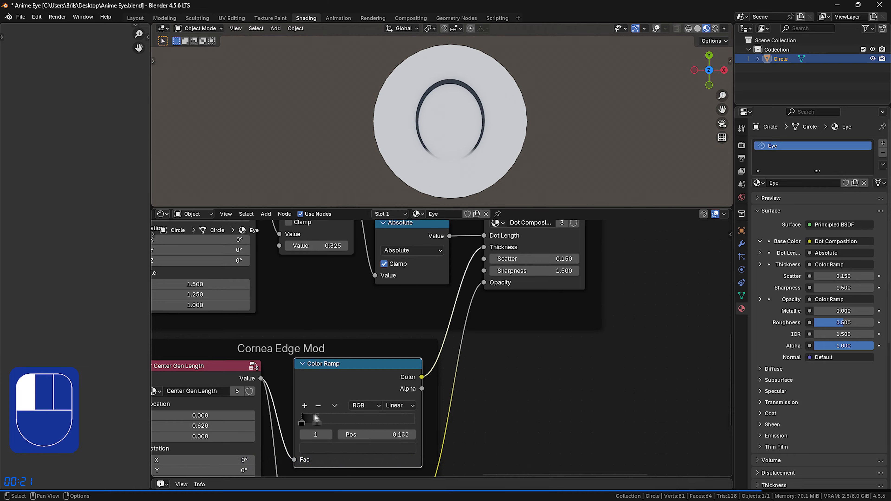
{"action": "left_click", "coordinate": [398, 406]}
{"action": "left_click", "coordinate": [403, 433]}
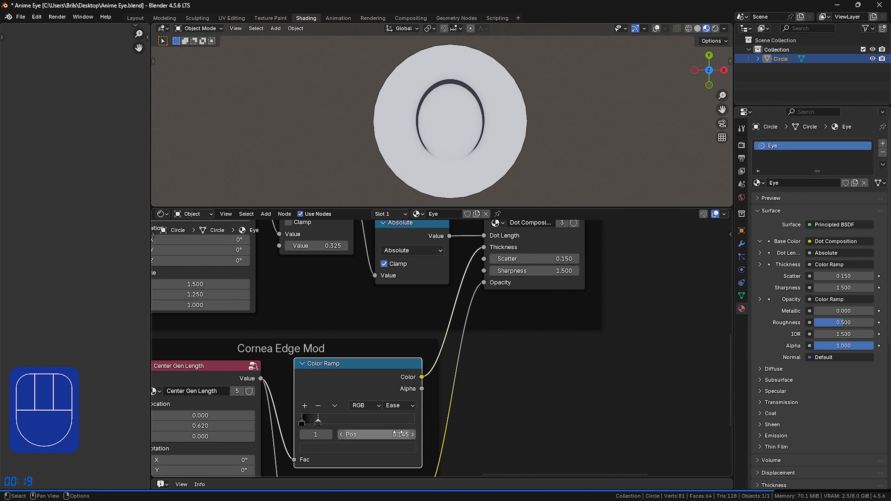
Step: Set the Z rotation of the Cornea Edge Mod's Center Gen Length to -15°
{"action": "middle_click_drag", "start_coordinate": [514, 433], "coordinate": [693, 311]}
{"action": "scroll", "coordinate": [592, 394], "scroll_direction": "up", "scroll_amount": 1}
{"action": "left_click_drag", "start_coordinate": [386, 364], "coordinate": [390, 364]}
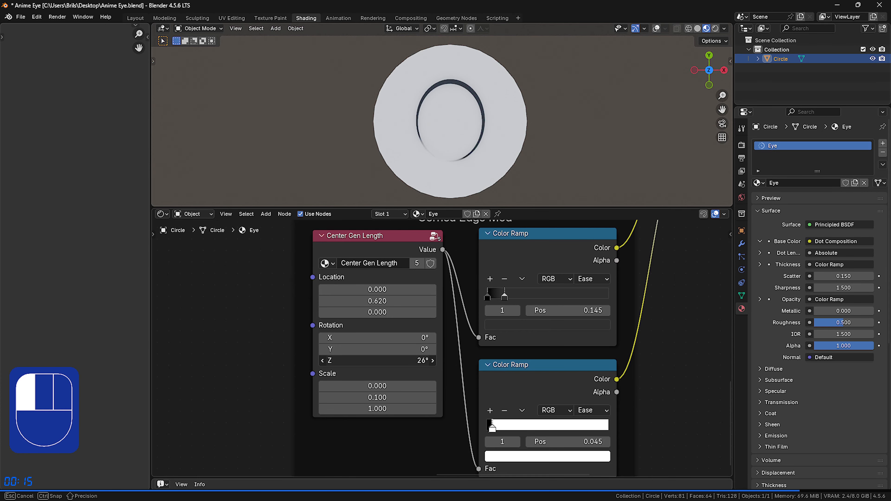
{"action": "left_click_drag", "start_coordinate": [390, 363], "coordinate": [452, 368]}
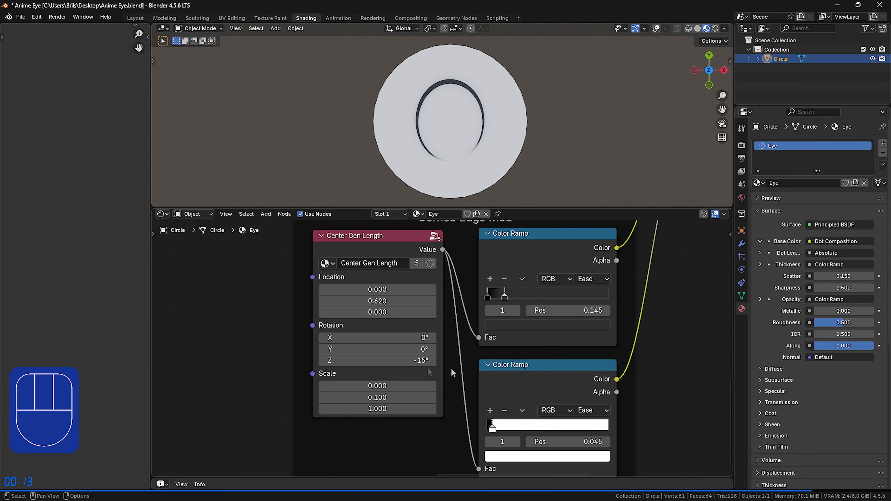
Step: Label the upper ramp Color Ramp Thickness and the lower one Color Ramp Opacity
{"action": "scroll", "coordinate": [657, 355], "scroll_direction": "down", "scroll_amount": 1}
{"action": "left_click", "coordinate": [521, 250]}
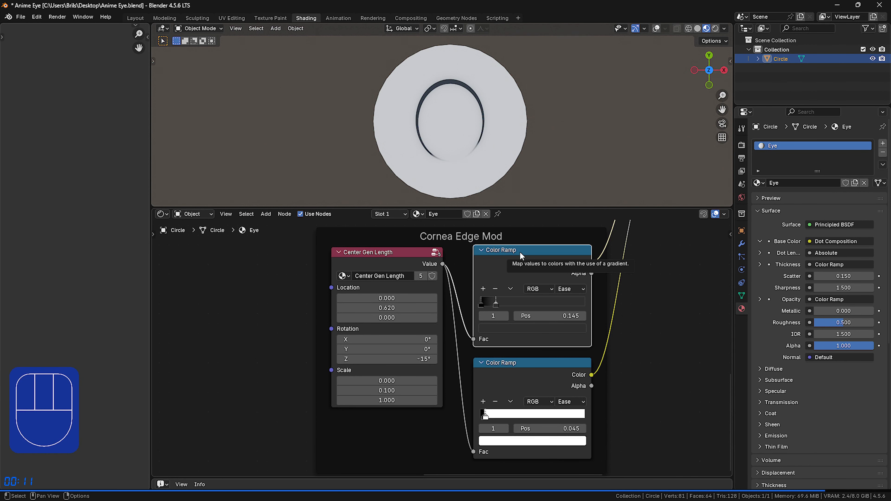
{"action": "key", "text": "F2"}
{"action": "type", "text": "Color Ramp Thickness"}
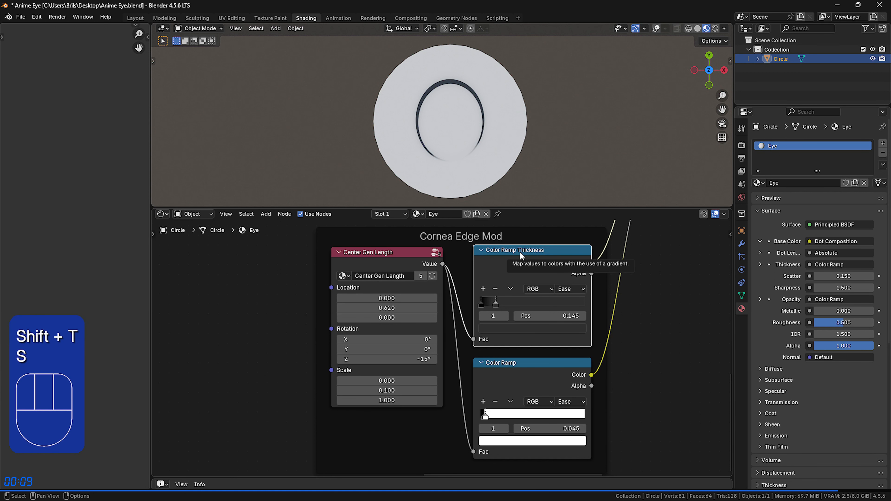
{"action": "left_click", "coordinate": [523, 363]}
{"action": "key", "text": "F2"}
{"action": "type", "text": "Color Ramp Opaciit"}
{"action": "key", "text": "BackSpace"}
{"action": "key", "text": "BackSpace"}
{"action": "type", "text": "ty"}
{"action": "key", "text": "Return"}
Step: Multiply the Cornea Edge's Dot Composition Result with the previous layers and link that Multiply's Value to the Base Color
{"action": "scroll", "coordinate": [663, 352], "scroll_direction": "down", "scroll_amount": 2}
{"action": "scroll", "coordinate": [671, 351], "scroll_direction": "down", "scroll_amount": 3}
{"action": "mouse_move", "coordinate": [671, 351]}
{"action": "middle_mouse_down"}
{"action": "mouse_move", "coordinate": [591, 365]}
{"action": "mouse_move", "coordinate": [510, 447]}
{"action": "middle_mouse_up"}
{"action": "left_click_drag", "start_coordinate": [522, 234], "coordinate": [560, 321]}
{"action": "left_click_drag", "start_coordinate": [693, 374], "coordinate": [607, 321]}
{"action": "left_click_drag", "start_coordinate": [595, 307], "coordinate": [614, 235]}
{"action": "left_click", "coordinate": [527, 369]}
{"action": "scroll", "coordinate": [523, 379], "scroll_direction": "down", "scroll_amount": 4}
{"action": "middle_click_drag", "start_coordinate": [520, 380], "coordinate": [527, 345]}
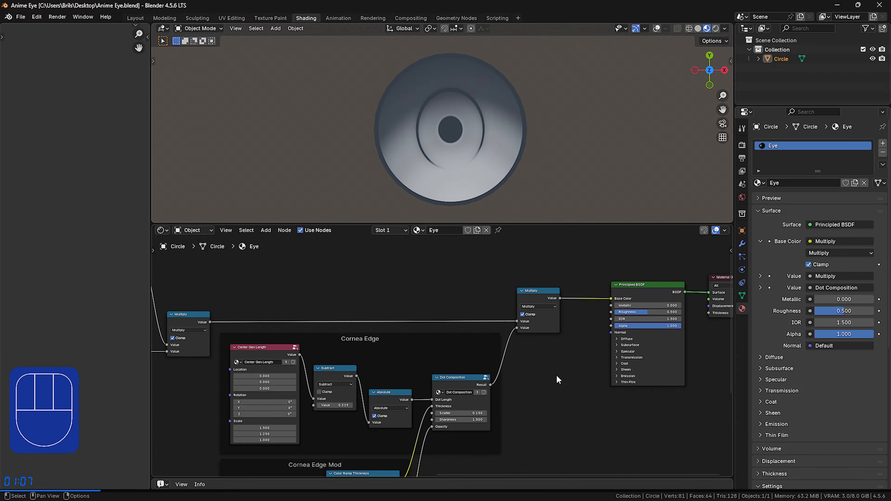
Step: Duplicate the Cornea Edge's Center Gen Length in front of the Principled BSDF and link its Value to the Base Color
{"action": "middle_click_drag", "start_coordinate": [542, 412], "coordinate": [689, 393]}
{"action": "scroll", "coordinate": [468, 383], "scroll_direction": "up", "scroll_amount": 6}
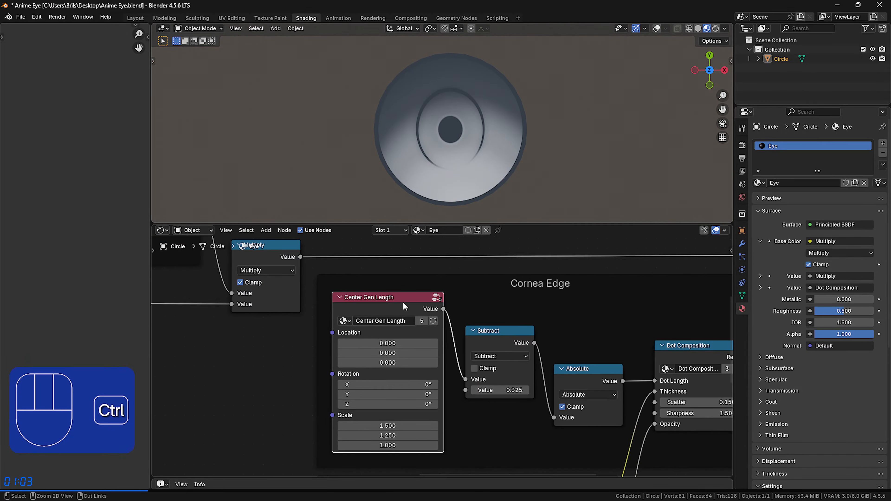
{"action": "key", "text": "ctrl+c"}
{"action": "middle_click_drag", "start_coordinate": [716, 379], "coordinate": [681, 402]}
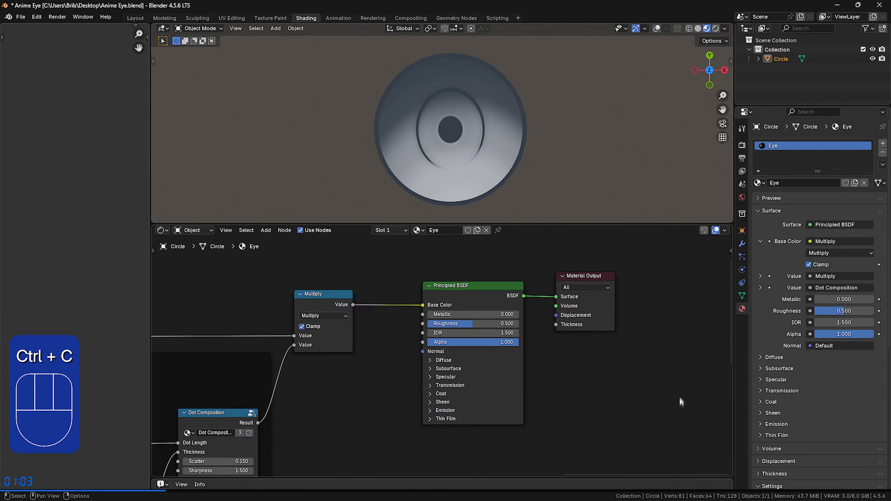
{"action": "left_click_drag", "start_coordinate": [680, 402], "coordinate": [491, 299]}
{"action": "left_click_drag", "start_coordinate": [469, 287], "coordinate": [601, 284]}
{"action": "left_click_drag", "start_coordinate": [555, 303], "coordinate": [499, 328]}
{"action": "key", "text": "ctrl+v"}
{"action": "left_click_drag", "start_coordinate": [460, 259], "coordinate": [555, 302]}
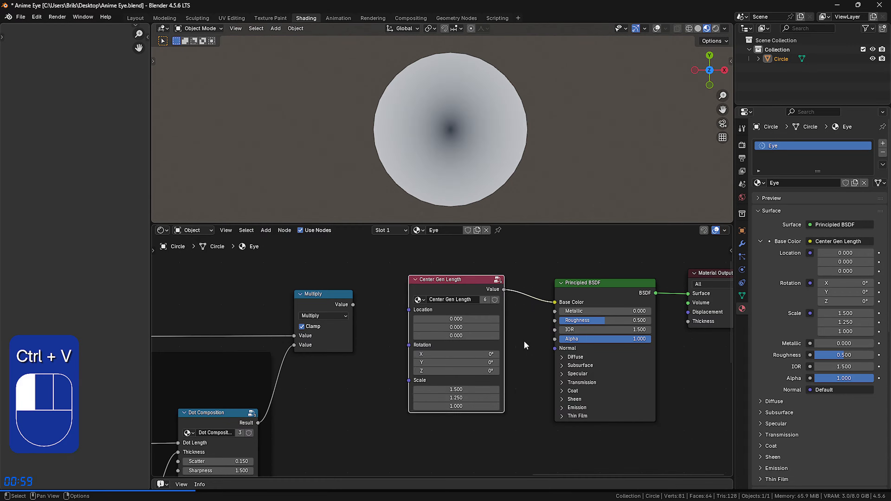
Step: Make the pasted Center Gen Length group single-user and rename it Circular Gradient
{"action": "left_click", "coordinate": [486, 300]}
{"action": "double_click", "coordinate": [481, 302]}
{"action": "type", "text": "C"}
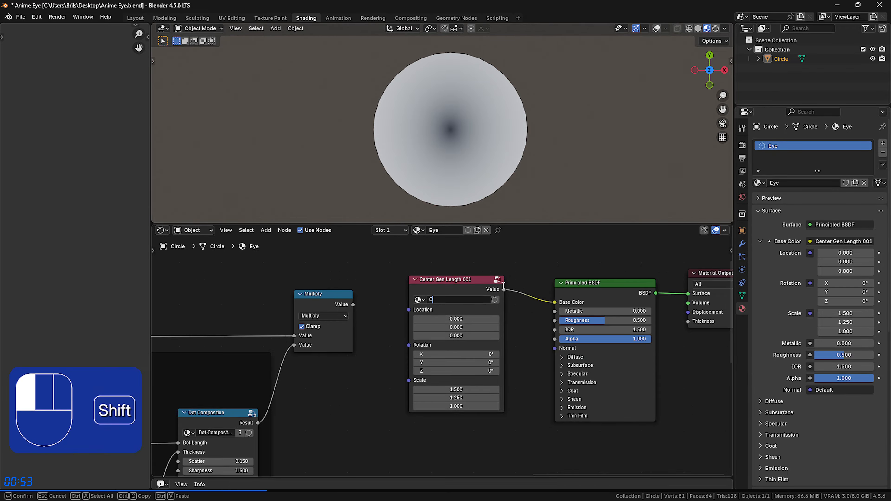
{"action": "type", "text": "ircular Gradient"}
{"action": "key", "text": "Return"}
Step: Set all three Scale values of the Circular Gradient to 1
{"action": "left_click_drag", "start_coordinate": [463, 386], "coordinate": [463, 397]}
{"action": "type", "text": "1"}
{"action": "key", "text": "Return"}
Step: Open the Circular Gradient group, move the Group Output farther away, and delete the Length node
{"action": "scroll", "coordinate": [531, 374], "scroll_direction": "up", "scroll_amount": 3}
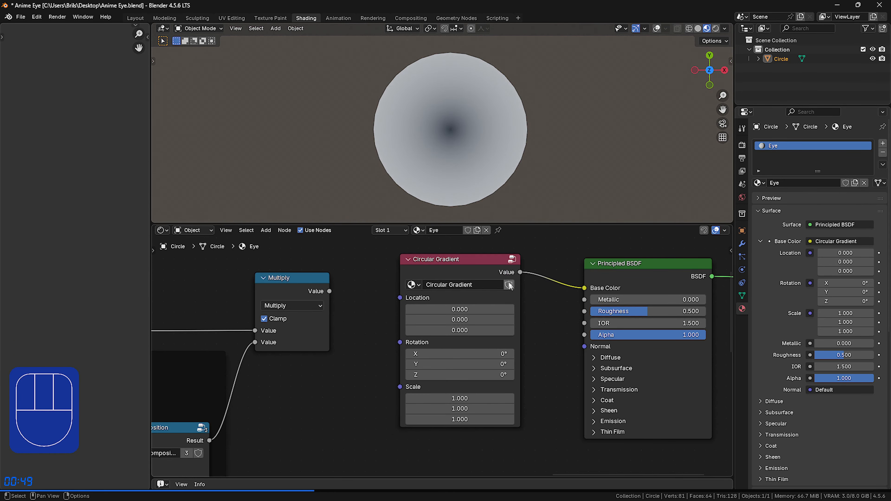
{"action": "left_click", "coordinate": [512, 260]}
{"action": "middle_click_drag", "start_coordinate": [394, 413], "coordinate": [529, 392]}
{"action": "scroll", "coordinate": [529, 392], "scroll_direction": "up", "scroll_amount": 1}
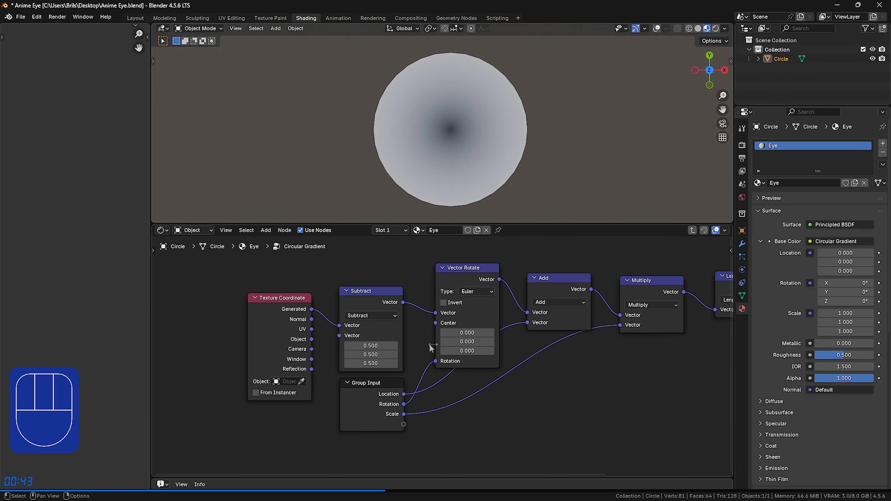
{"action": "middle_click_drag", "start_coordinate": [611, 384], "coordinate": [368, 348]}
{"action": "scroll", "coordinate": [407, 360], "scroll_direction": "up", "scroll_amount": 2}
{"action": "left_click_drag", "start_coordinate": [471, 317], "coordinate": [597, 310]}
{"action": "left_click", "coordinate": [361, 307]}
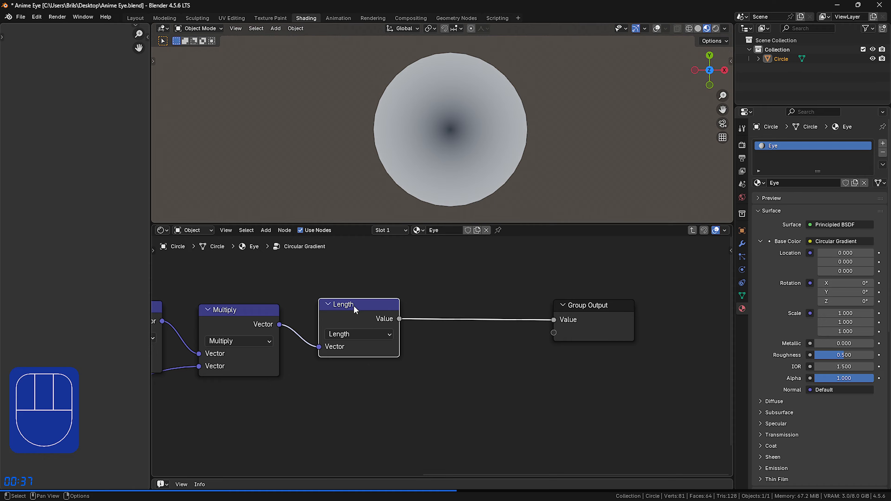
{"action": "key", "text": "Delete"}
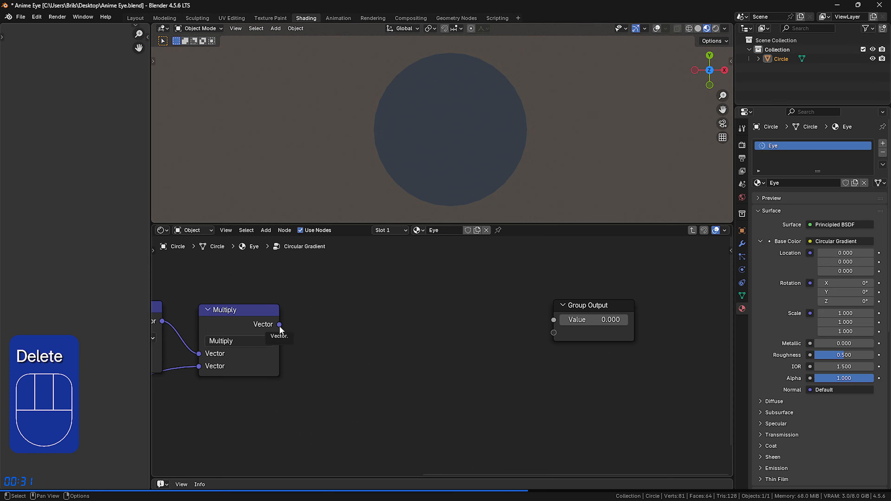
Step: Add a Separate XYZ fed by the Multiply's Vector and link its Y to the Group Output's Value
{"action": "left_click_drag", "start_coordinate": [279, 325], "coordinate": [328, 319]}
{"action": "type", "text": "sepa"}
{"action": "key", "text": "Return"}
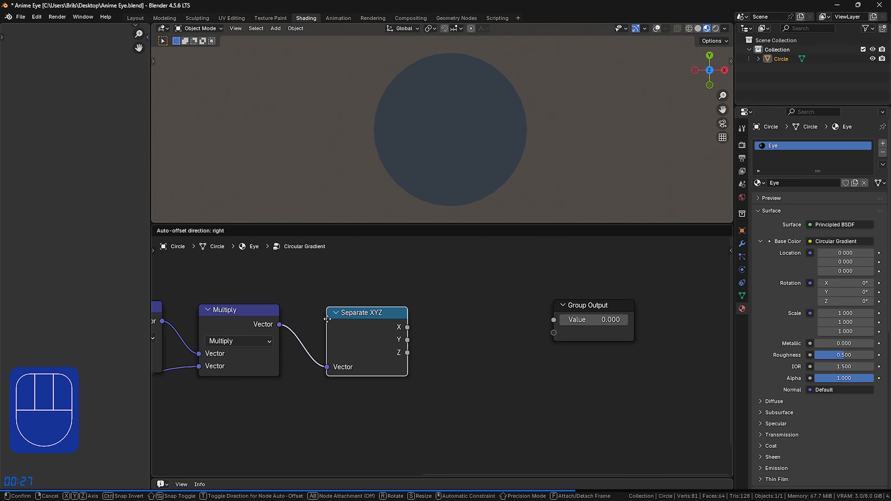
{"action": "left_click", "coordinate": [319, 316]}
{"action": "left_click_drag", "start_coordinate": [393, 319], "coordinate": [553, 320]}
{"action": "left_click_drag", "start_coordinate": [392, 332], "coordinate": [553, 319]}
{"action": "left_click", "coordinate": [454, 407]}
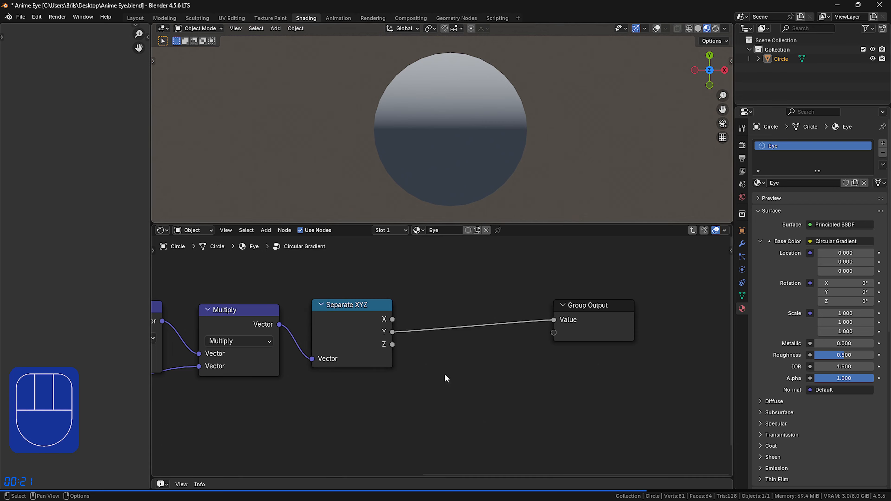
Step: Insert an Arctan2 Math node before the Group Output, with Separate XYZ's X as first Value and Y as second
{"action": "key", "text": "shift+a"}
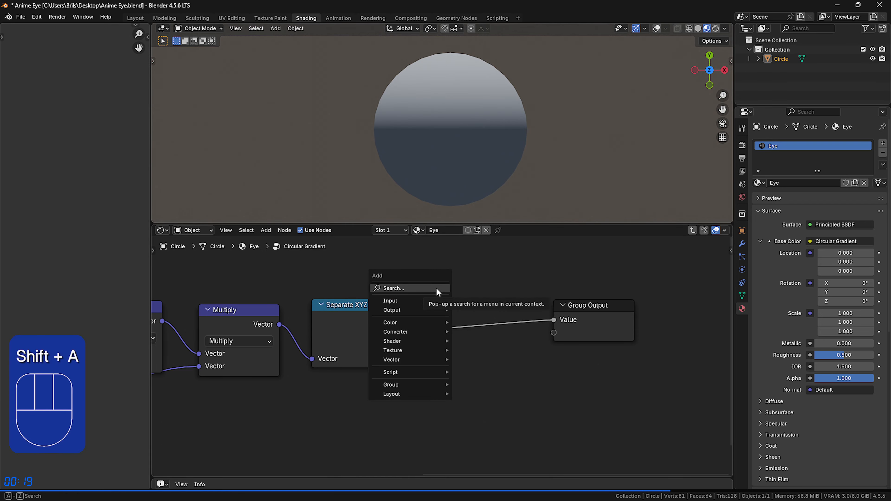
{"action": "left_click", "coordinate": [436, 290]}
{"action": "type", "text": "math"}
{"action": "key", "text": "Return"}
{"action": "left_click", "coordinate": [436, 290]}
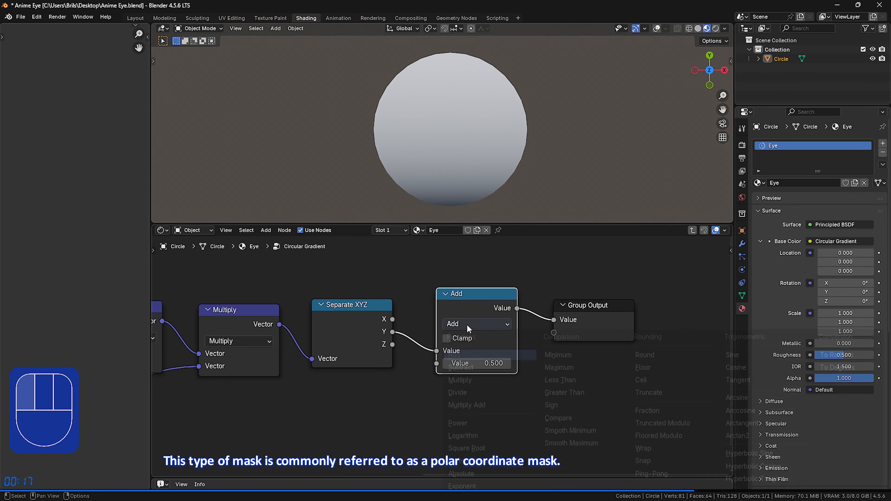
{"action": "left_click", "coordinate": [468, 328]}
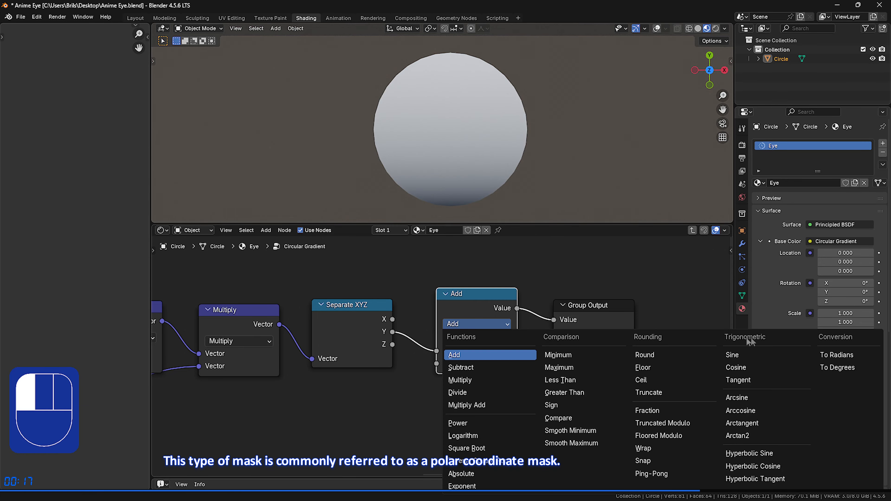
{"action": "left_click", "coordinate": [754, 437]}
{"action": "left_click_drag", "start_coordinate": [392, 319], "coordinate": [437, 363]}
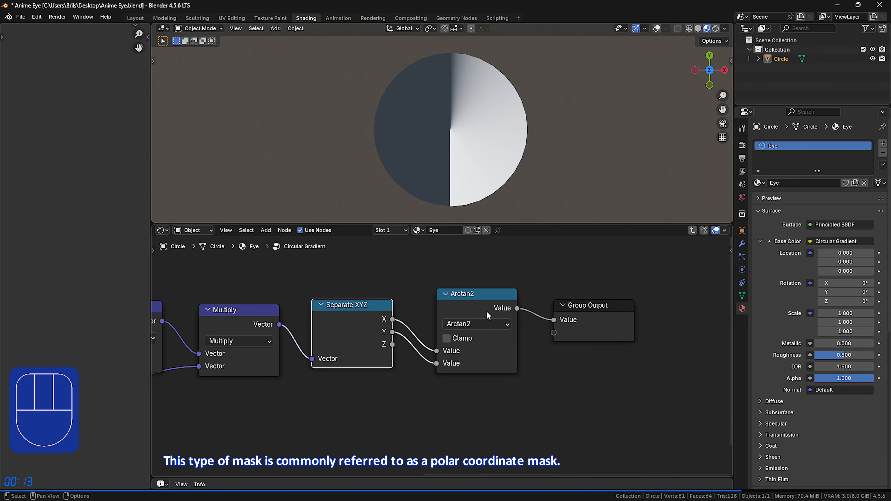
{"action": "left_click_drag", "start_coordinate": [486, 315], "coordinate": [483, 304]}
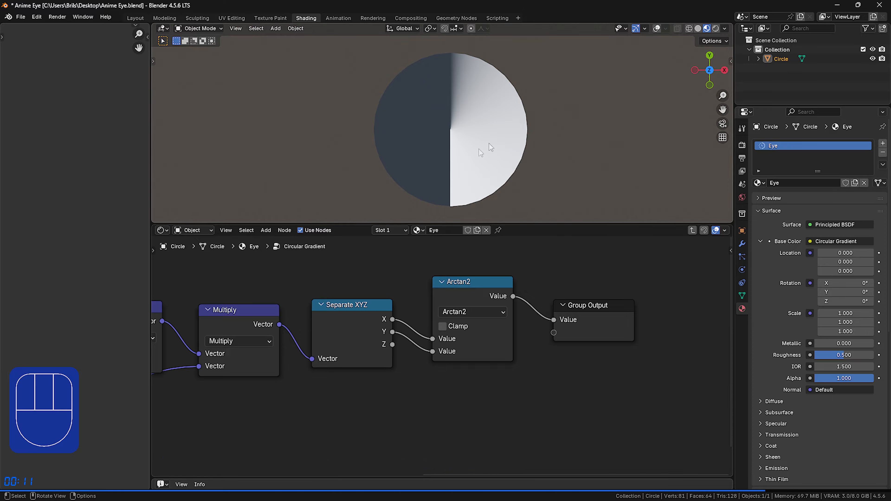
Step: Try an Add node between Arctan2 and the Group Output, delete it, and relink Arctan2's Value to the output
{"action": "left_click_drag", "start_coordinate": [597, 314], "coordinate": [681, 301]}
{"action": "left_click_drag", "start_coordinate": [513, 297], "coordinate": [538, 310]}
{"action": "type", "text": "add"}
{"action": "left_click", "coordinate": [561, 327]}
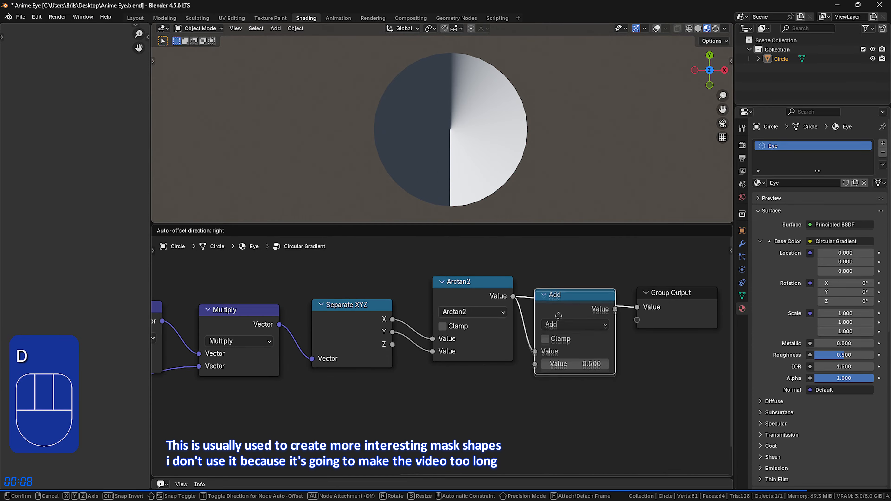
{"action": "left_click", "coordinate": [566, 300]}
{"action": "left_click_drag", "start_coordinate": [574, 350], "coordinate": [598, 349]}
{"action": "key", "text": "Delete"}
{"action": "left_click_drag", "start_coordinate": [513, 297], "coordinate": [645, 308]}
{"action": "left_click_drag", "start_coordinate": [666, 296], "coordinate": [569, 297]}
Step: Leave the Circular Gradient group and move the Principled BSDF and Material Output away from it to make room
{"action": "left_click", "coordinate": [547, 354]}
{"action": "scroll", "coordinate": [514, 363], "scroll_direction": "down", "scroll_amount": 5}
{"action": "middle_click_drag", "start_coordinate": [398, 393], "coordinate": [498, 378]}
{"action": "left_click", "coordinate": [692, 231]}
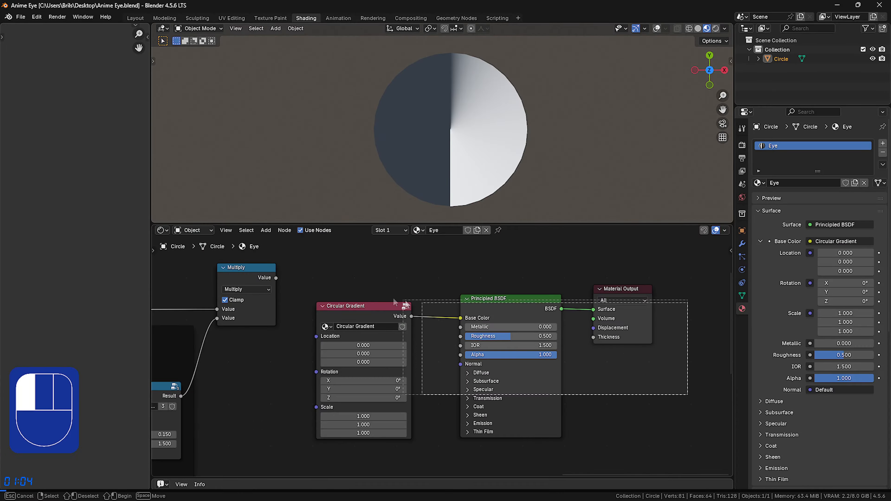
{"action": "left_click_drag", "start_coordinate": [374, 308], "coordinate": [318, 357]}
{"action": "middle_click_drag", "start_coordinate": [317, 358], "coordinate": [335, 273]}
{"action": "scroll", "coordinate": [542, 366], "scroll_direction": "up", "scroll_amount": 1}
{"action": "left_click_drag", "start_coordinate": [636, 377], "coordinate": [486, 262]}
{"action": "left_click_drag", "start_coordinate": [495, 266], "coordinate": [642, 264]}
Step: Insert a Cosine Math node with Clamp enabled between the Circular Gradient and the Base Color
{"action": "left_click_drag", "start_coordinate": [368, 275], "coordinate": [458, 293]}
{"action": "type", "text": "cosi"}
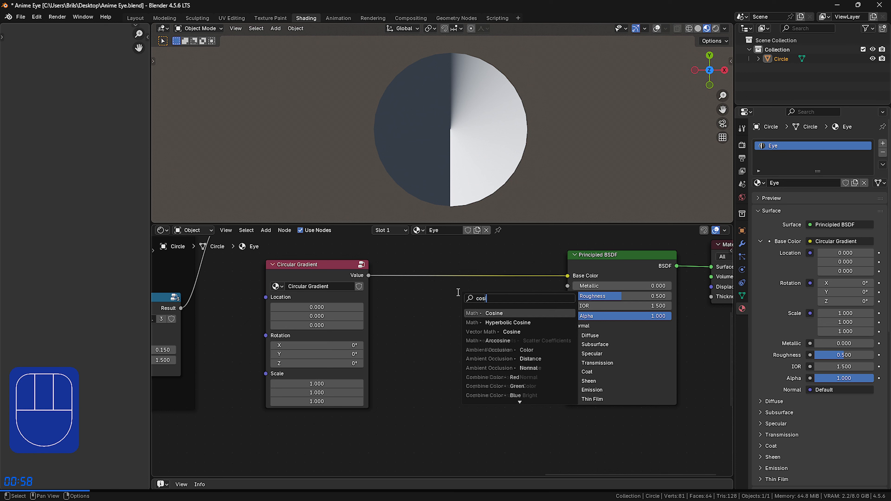
{"action": "key", "text": "Return"}
{"action": "left_click", "coordinate": [473, 274]}
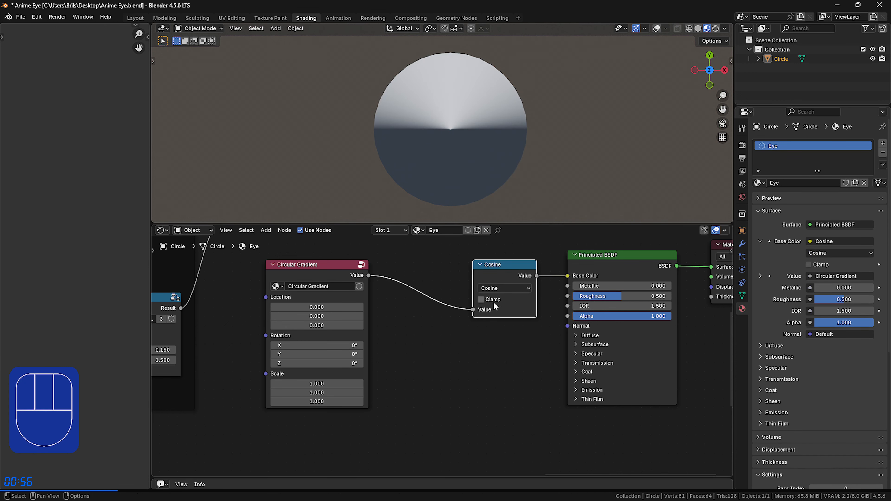
{"action": "left_click", "coordinate": [420, 363]}
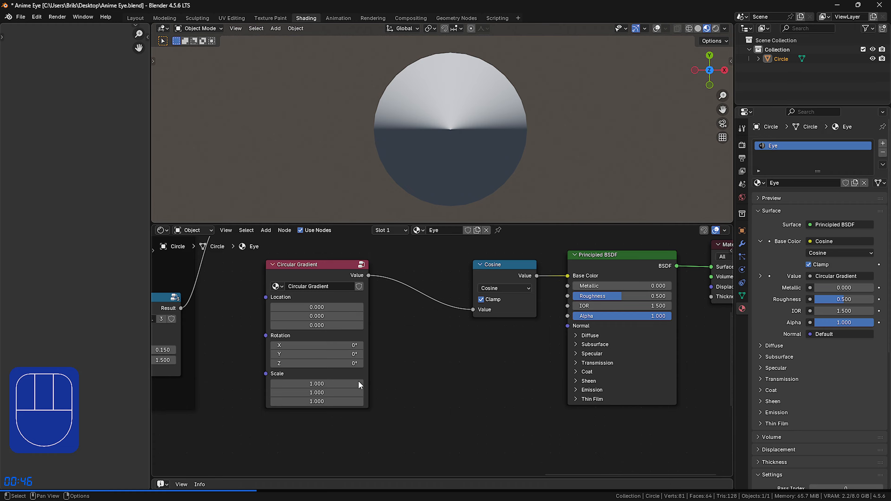
Step: Insert a Multiply Math node between the Circular Gradient and Cosine, moving the gradient's link to its second Value
{"action": "left_click_drag", "start_coordinate": [358, 382], "coordinate": [407, 401]}
{"action": "key", "text": "Escape"}
{"action": "key", "text": "shift+a"}
{"action": "type", "text": "mul"}
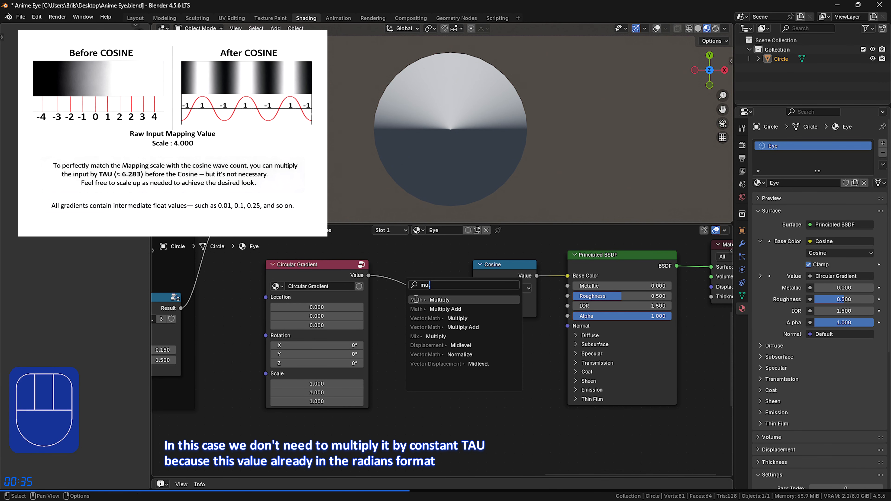
{"action": "key", "text": "Return"}
{"action": "left_click", "coordinate": [394, 313]}
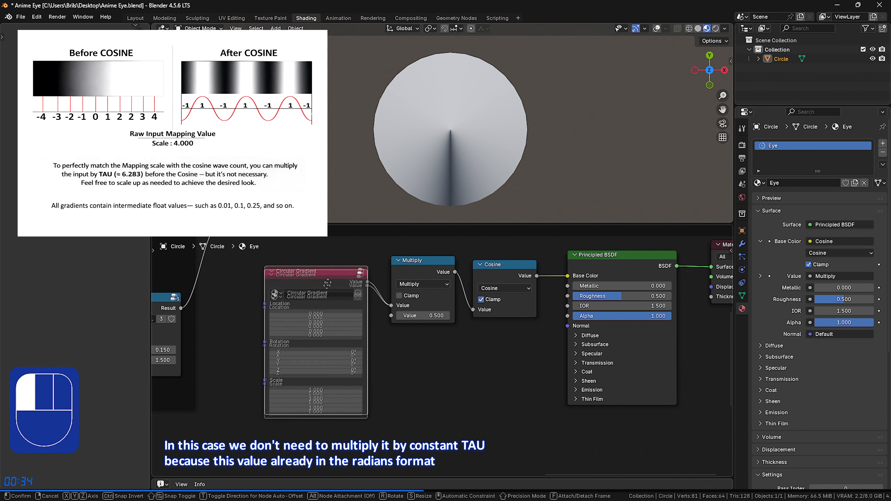
{"action": "left_click_drag", "start_coordinate": [391, 306], "coordinate": [392, 315]}
Step: Try 1 and 2 as the Multiply's unlinked Value, set it to 7, and adjust the Circular Gradient's position
{"action": "left_click", "coordinate": [428, 306]}
{"action": "type", "text": "1"}
{"action": "key", "text": "Return"}
{"action": "left_click", "coordinate": [429, 308]}
{"action": "type", "text": "2"}
{"action": "key", "text": "Return"}
{"action": "left_click", "coordinate": [428, 309]}
{"action": "type", "text": "7"}
{"action": "key", "text": "Return"}
{"action": "left_click_drag", "start_coordinate": [352, 300], "coordinate": [349, 306]}
Step: Add a Value node of 7 feeding the Multiply's unlinked Value and label it "Stripe Frequency"
{"action": "middle_click_drag", "start_coordinate": [422, 359], "coordinate": [434, 388]}
{"action": "left_click_drag", "start_coordinate": [403, 335], "coordinate": [371, 293]}
{"action": "type", "text": "value"}
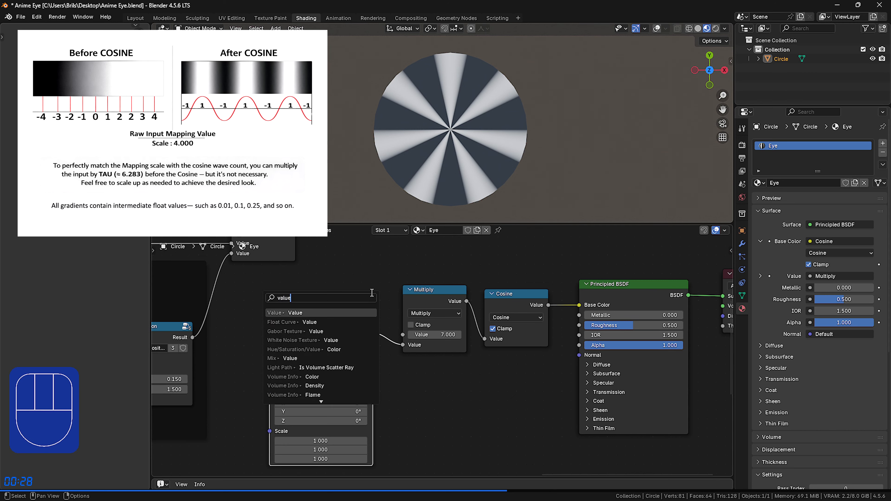
{"action": "key", "text": "Return"}
{"action": "left_click", "coordinate": [371, 291]}
{"action": "key", "text": "F2"}
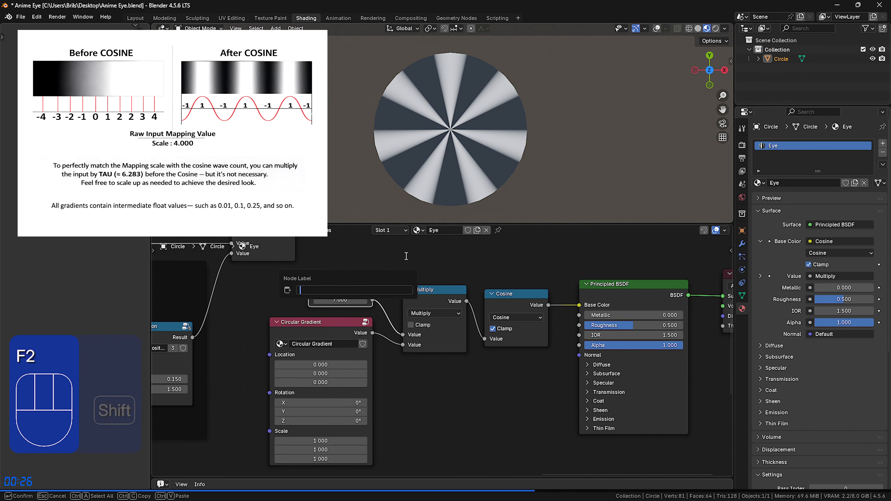
{"action": "type", "text": "Stripe Frequency"}
{"action": "key", "text": "Return"}
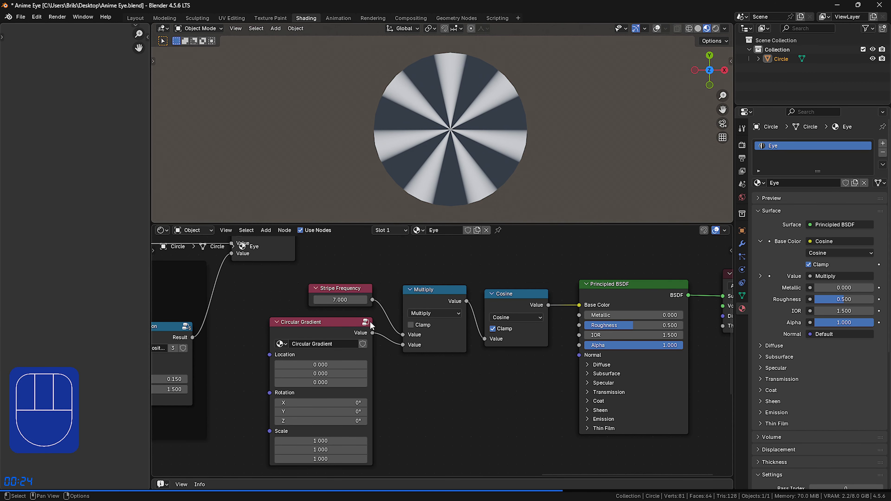
Step: Move the Principled BSDF and Material Output away from the Cosine node to make room
{"action": "middle_click_drag", "start_coordinate": [534, 413], "coordinate": [392, 414]}
{"action": "left_click_drag", "start_coordinate": [665, 403], "coordinate": [500, 287]}
{"action": "key", "text": "g"}
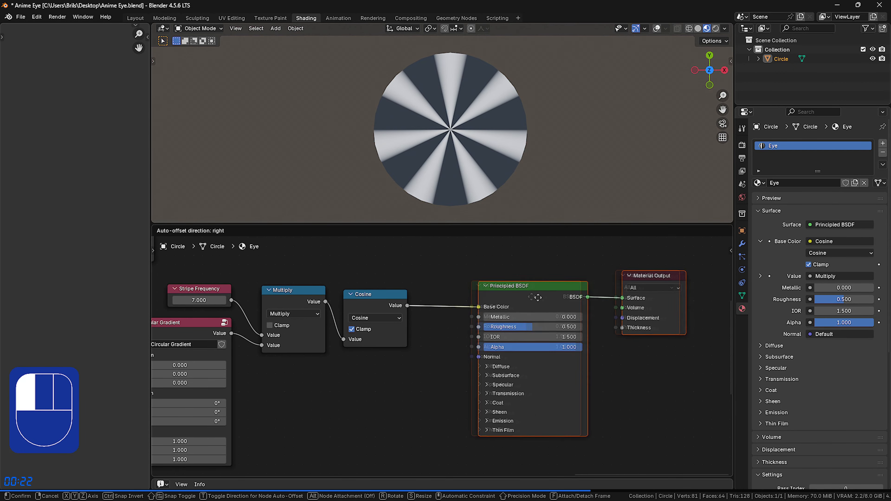
{"action": "left_click", "coordinate": [588, 283]}
{"action": "left_click", "coordinate": [467, 353]}
Step: Insert a Subtract Math node with Clamp after the Cosine, with first Value 1 and the Cosine feeding the second
{"action": "left_click_drag", "start_coordinate": [407, 306], "coordinate": [458, 337]}
{"action": "type", "text": "sub"}
{"action": "key", "text": "Return"}
{"action": "left_click", "coordinate": [439, 289]}
{"action": "left_click", "coordinate": [466, 330]}
{"action": "type", "text": "1"}
{"action": "left_click", "coordinate": [466, 369]}
{"action": "left_click", "coordinate": [457, 322]}
{"action": "left_click", "coordinate": [476, 397]}
Step: Move the shader nodes aside and insert a Dot Composition group between Subtract and Base Color, using Dot Length as input and Thickness 0.08
{"action": "middle_click_drag", "start_coordinate": [476, 397], "coordinate": [389, 391]}
{"action": "left_click_drag", "start_coordinate": [404, 386], "coordinate": [600, 298]}
{"action": "left_click_drag", "start_coordinate": [502, 290], "coordinate": [599, 287]}
{"action": "left_click", "coordinate": [432, 353]}
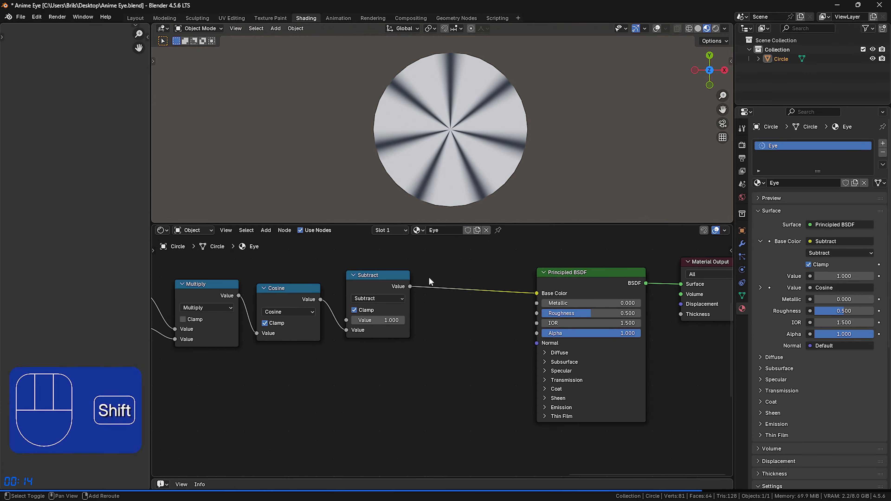
{"action": "key", "text": "shift+a"}
{"action": "mouse_move", "coordinate": [434, 275]}
{"action": "left_click", "coordinate": [481, 307]}
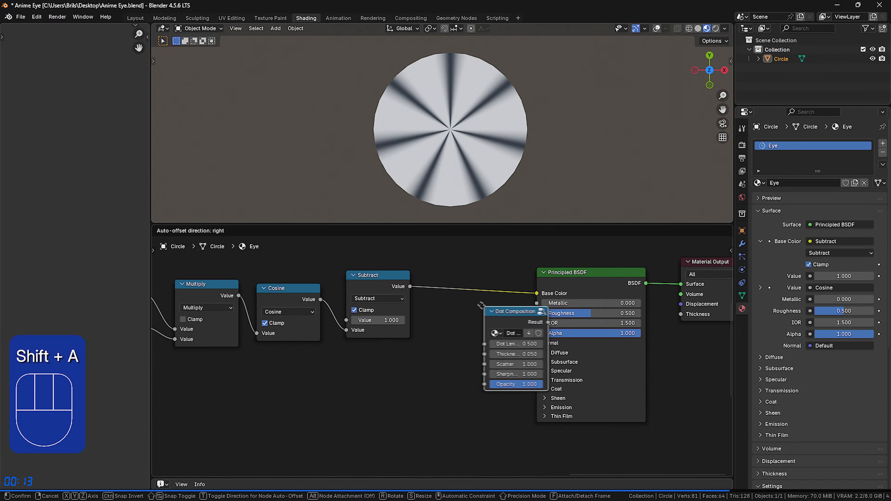
{"action": "left_click", "coordinate": [510, 296]}
{"action": "left_click_drag", "start_coordinate": [511, 296], "coordinate": [481, 305]}
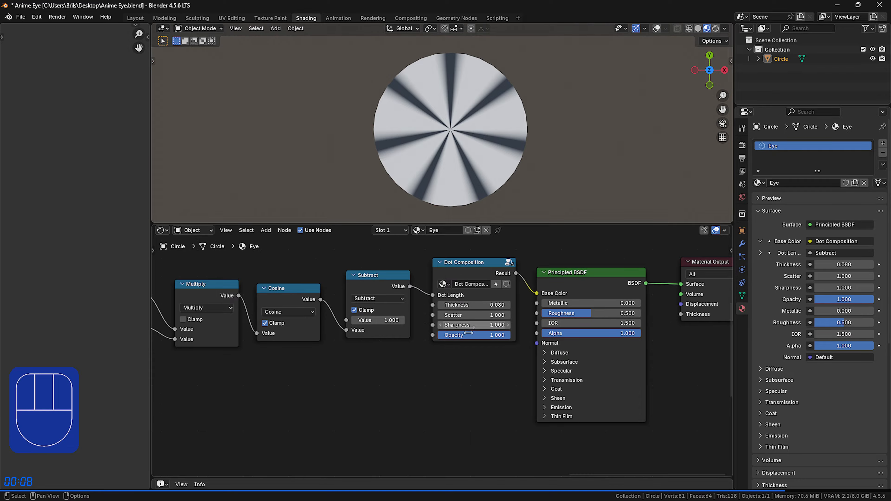
Step: Join the nodes from Circular Gradient and Stripe Frequency through Dot Composition in a frame labelled "Iris Stripes"
{"action": "middle_click_drag", "start_coordinate": [423, 394], "coordinate": [579, 390]}
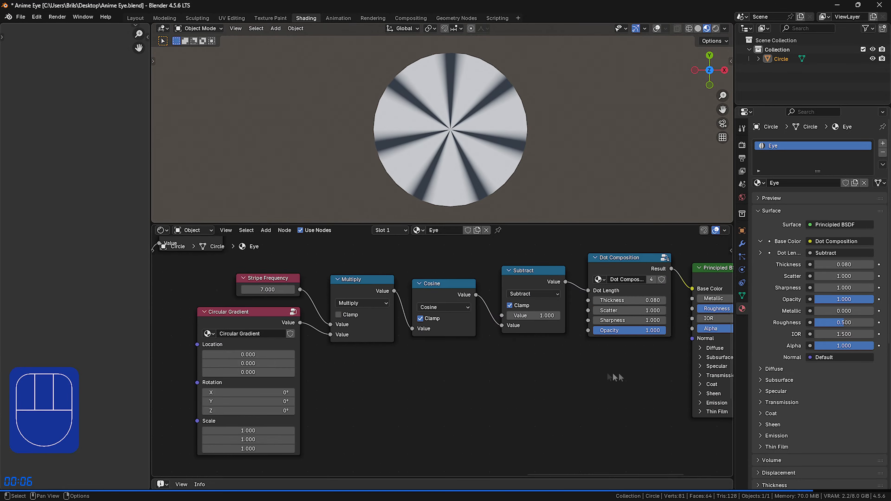
{"action": "left_click_drag", "start_coordinate": [637, 372], "coordinate": [217, 262]}
{"action": "right_click", "coordinate": [360, 294]}
{"action": "left_click", "coordinate": [334, 415]}
{"action": "middle_click_drag", "start_coordinate": [444, 372], "coordinate": [444, 397]}
{"action": "left_click_drag", "start_coordinate": [444, 273], "coordinate": [434, 299]}
{"action": "key", "text": "F2"}
{"action": "type", "text": "Iris Stripes"}
{"action": "key", "text": "Return"}
{"action": "scroll", "coordinate": [434, 299], "scroll_direction": "down", "scroll_amount": 3}
{"action": "middle_click_drag", "start_coordinate": [434, 280], "coordinate": [419, 257]}
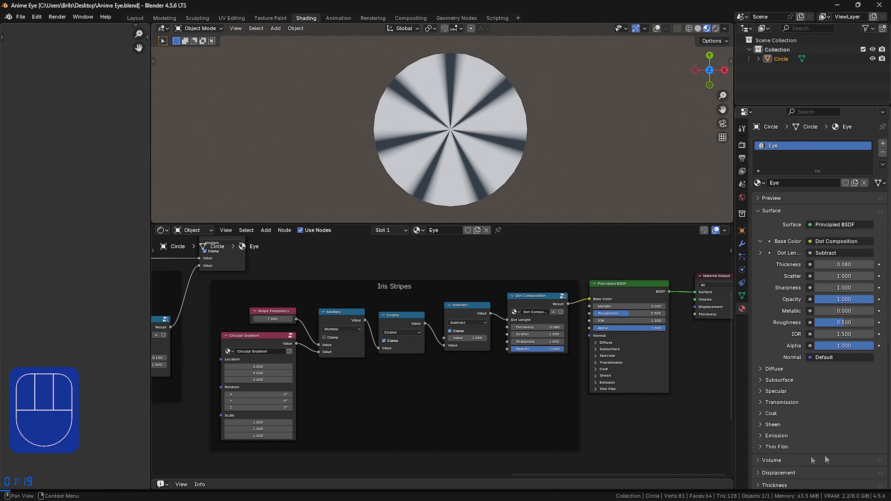
Step: Shift the Principled BSDF and Material Output further from the Iris Stripes frame
{"action": "left_click", "coordinate": [648, 435]}
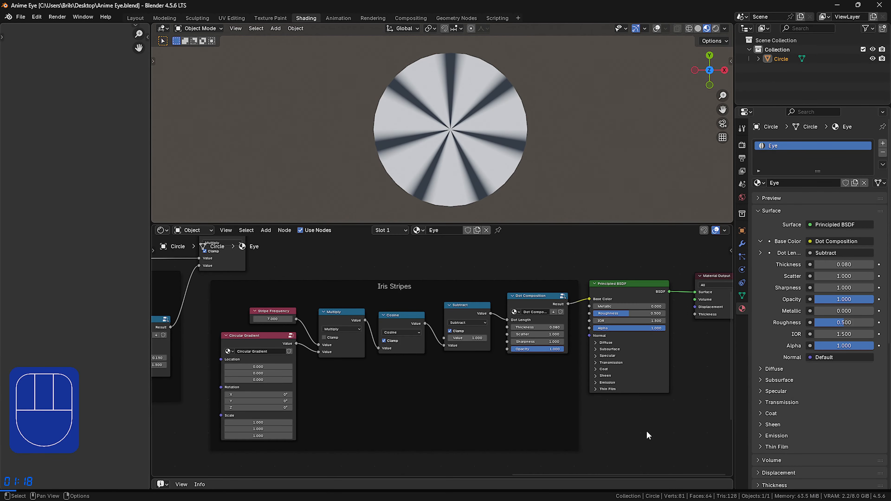
{"action": "left_click", "coordinate": [592, 258]}
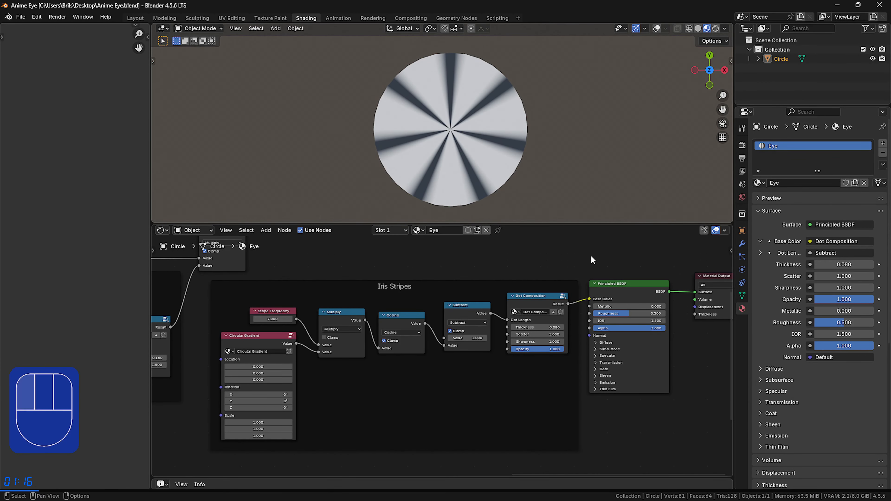
{"action": "middle_click_drag", "start_coordinate": [593, 260], "coordinate": [461, 241]}
{"action": "left_click_drag", "start_coordinate": [661, 374], "coordinate": [514, 266]}
{"action": "key", "text": "g"}
{"action": "left_click", "coordinate": [573, 374]}
Step: Copy the Cornea Edge frame with its nodes and place the duplicate below the Iris Stripes frame
{"action": "middle_click_drag", "start_coordinate": [478, 367], "coordinate": [668, 364]}
{"action": "middle_click_drag", "start_coordinate": [261, 365], "coordinate": [634, 382]}
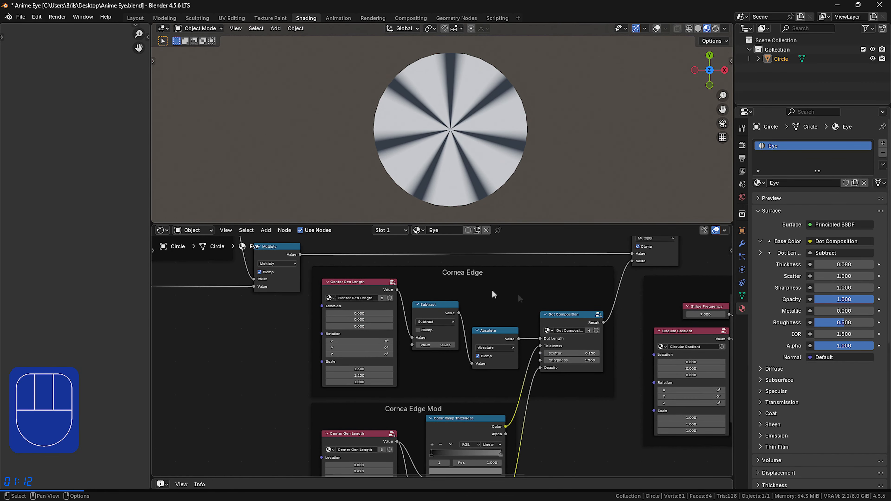
{"action": "left_click_drag", "start_coordinate": [269, 364], "coordinate": [628, 318]}
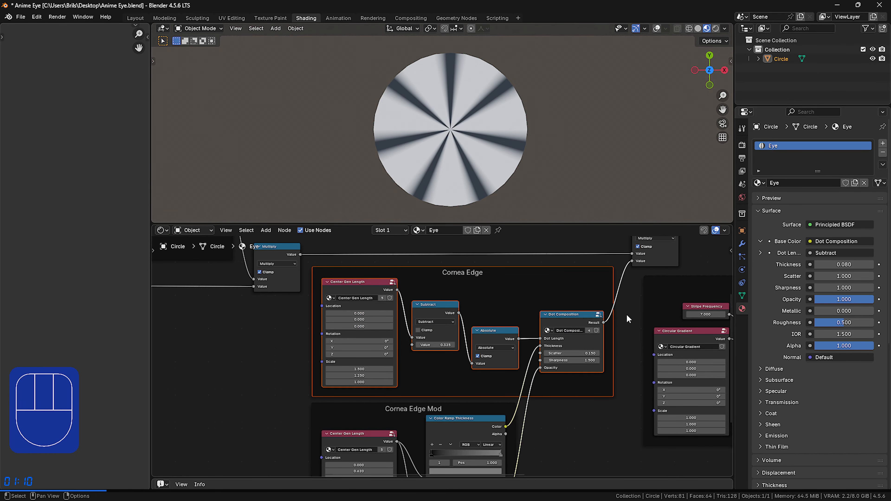
{"action": "key", "text": "ctrl+c"}
{"action": "middle_click_drag", "start_coordinate": [628, 319], "coordinate": [241, 422]}
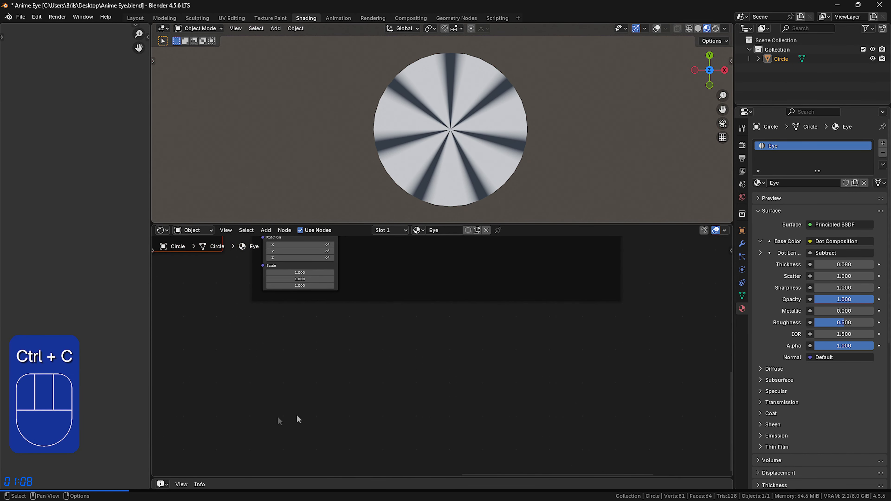
{"action": "key", "text": "ctrl+v"}
{"action": "left_click_drag", "start_coordinate": [464, 328], "coordinate": [490, 317]}
Step: Relabel the duplicated Cornea Edge frame as "Iris Ring Mask"
{"action": "scroll", "coordinate": [452, 337], "scroll_direction": "up", "scroll_amount": 1}
{"action": "left_click", "coordinate": [443, 333]}
{"action": "left_click", "coordinate": [442, 309]}
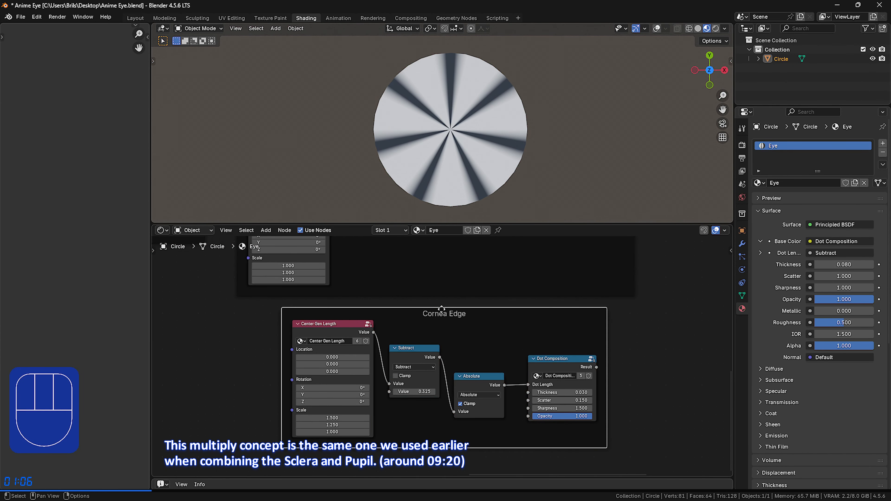
{"action": "key", "text": "F2"}
{"action": "type", "text": "Iris Ring Mask"}
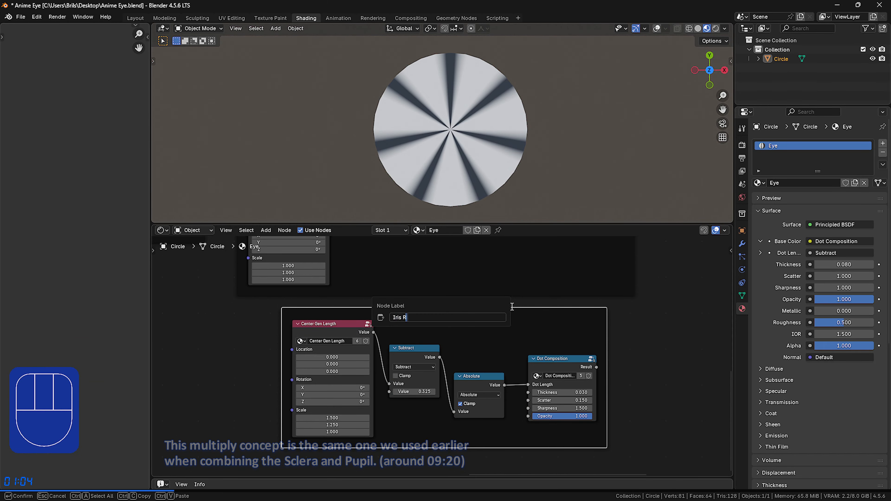
{"action": "key", "text": "Return"}
Step: Connect the Iris Ring Mask's Dot Composition Result to the Base Color and insert a Subtract Math node in that link
{"action": "middle_click_drag", "start_coordinate": [640, 350], "coordinate": [364, 447]}
{"action": "left_click_drag", "start_coordinate": [341, 440], "coordinate": [571, 274]}
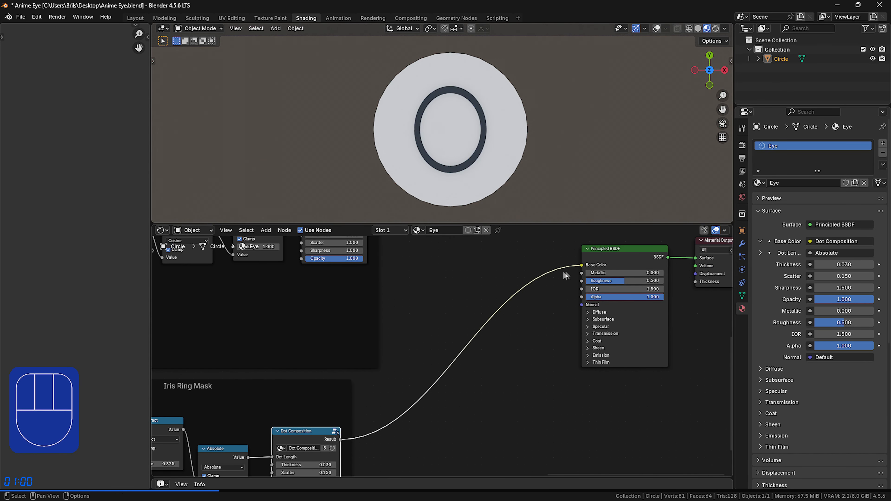
{"action": "middle_click_drag", "start_coordinate": [445, 278], "coordinate": [530, 210]}
{"action": "left_click_drag", "start_coordinate": [426, 371], "coordinate": [472, 368]}
{"action": "type", "text": "sub"}
{"action": "key", "text": "Return"}
{"action": "left_click", "coordinate": [473, 331]}
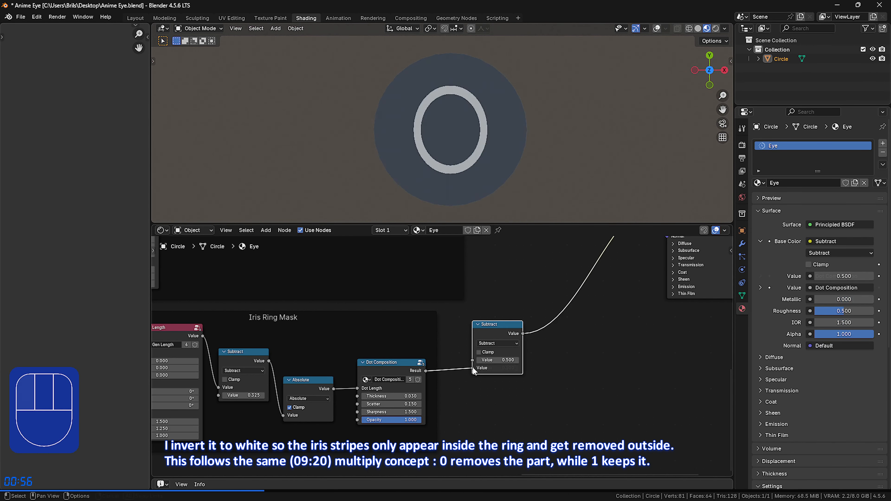
Step: Set the new Subtract's first Value to 1, enable Clamp, and move the node closer to the Iris Ring Mask frame
{"action": "left_click", "coordinate": [499, 360]}
{"action": "type", "text": "1"}
{"action": "key", "text": "Return"}
{"action": "left_click", "coordinate": [479, 353]}
{"action": "left_click_drag", "start_coordinate": [495, 329], "coordinate": [470, 323]}
Step: Add a clamped Multiply Math node combining the Iris Stripes' Dot Composition with the ring mask's Subtract, feeding the Base Color
{"action": "middle_click_drag", "start_coordinate": [562, 265], "coordinate": [519, 375]}
{"action": "left_click_drag", "start_coordinate": [409, 251], "coordinate": [521, 324]}
{"action": "type", "text": "mul"}
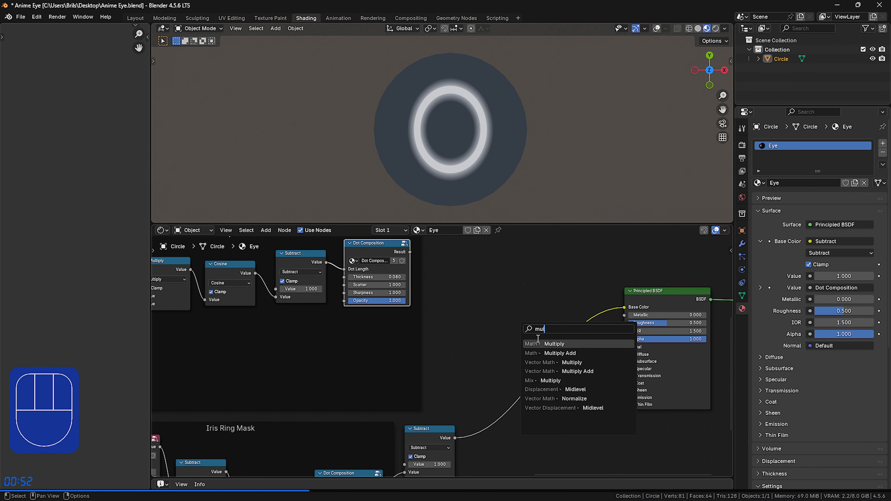
{"action": "key", "text": "Return"}
{"action": "left_click", "coordinate": [525, 325]}
{"action": "left_click_drag", "start_coordinate": [455, 438], "coordinate": [529, 372]}
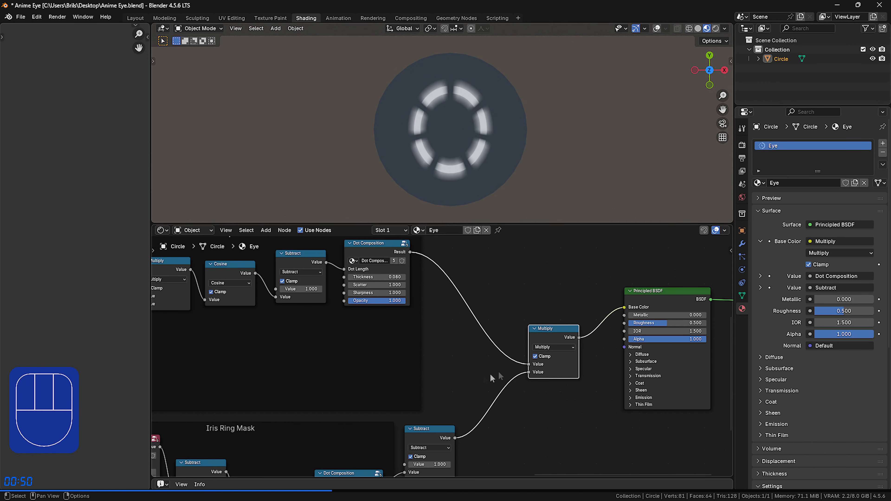
Step: Set the Iris Ring Mask's Scale to 1.4, 1.3, 1, its Subtract Value to 0.475, Thickness to 0.09 and Sharpness to 6
{"action": "middle_click_drag", "start_coordinate": [477, 384], "coordinate": [637, 249]}
{"action": "scroll", "coordinate": [643, 276], "scroll_direction": "up", "scroll_amount": 1}
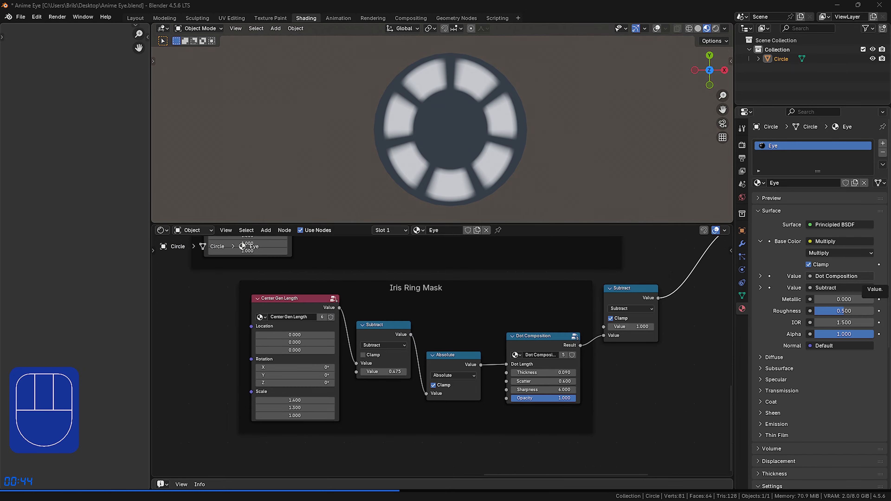
{"action": "left_click", "coordinate": [646, 435]}
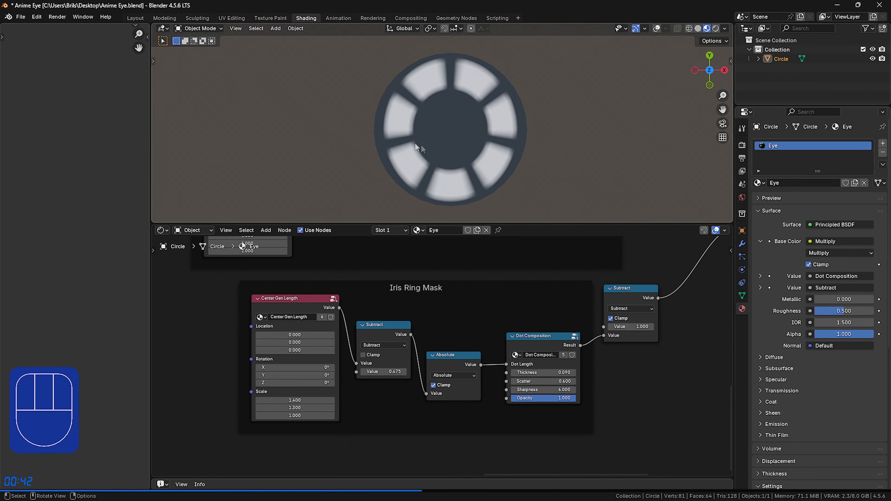
Step: Duplicate the Iris Ring Mask's Center Gen Length below the frame and connect its Value to a new Color Ramp
{"action": "left_click", "coordinate": [292, 307]}
{"action": "key", "text": "ctrl+c"}
{"action": "middle_click_drag", "start_coordinate": [414, 356], "coordinate": [410, 319]}
{"action": "key", "text": "ctrl+v"}
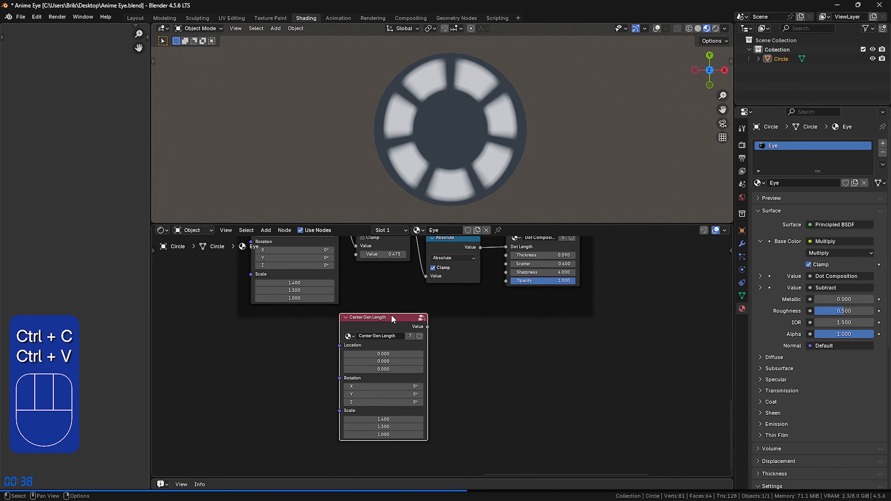
{"action": "type", "text": "color "}
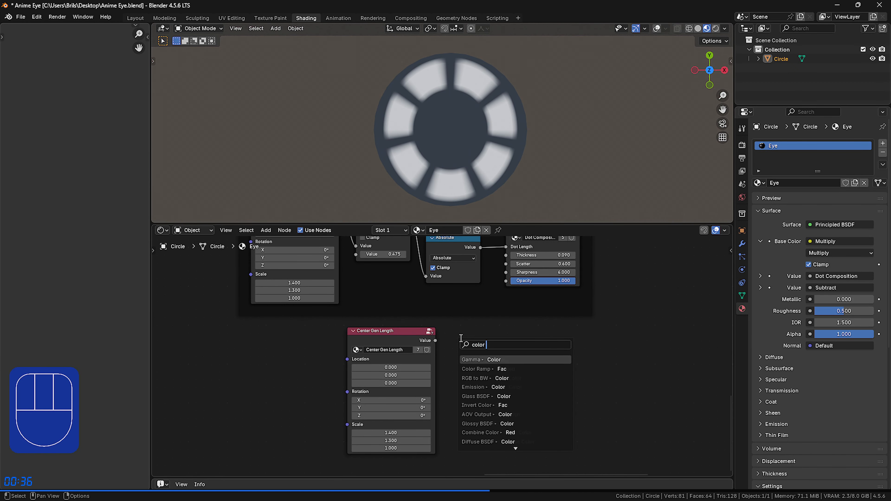
{"action": "type", "text": "r"}
{"action": "key", "text": "Return"}
{"action": "left_click", "coordinate": [459, 333]}
Step: Preview the new Color Ramp by linking its Color output to the Principled BSDF's Base Color
{"action": "middle_click_drag", "start_coordinate": [668, 332], "coordinate": [488, 431]}
{"action": "left_click_drag", "start_coordinate": [427, 405], "coordinate": [662, 278]}
{"action": "middle_click_drag", "start_coordinate": [531, 405], "coordinate": [178, 361]}
Step: Set the copied group's Location Y to 0.85, Rotation Y to 45°, X/Y Scale to 0.7, and an Ease ramp from white at 0.21 to black at 0.63
{"action": "scroll", "coordinate": [341, 348], "scroll_direction": "up", "scroll_amount": 1}
{"action": "left_click_drag", "start_coordinate": [518, 323], "coordinate": [547, 323]}
{"action": "left_click_drag", "start_coordinate": [612, 323], "coordinate": [567, 325]}
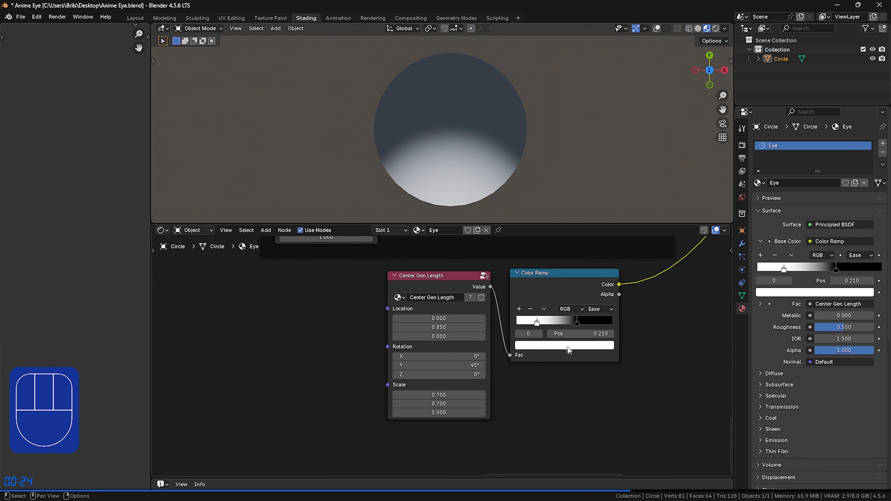
{"action": "left_click", "coordinate": [566, 347]}
{"action": "left_click", "coordinate": [575, 352]}
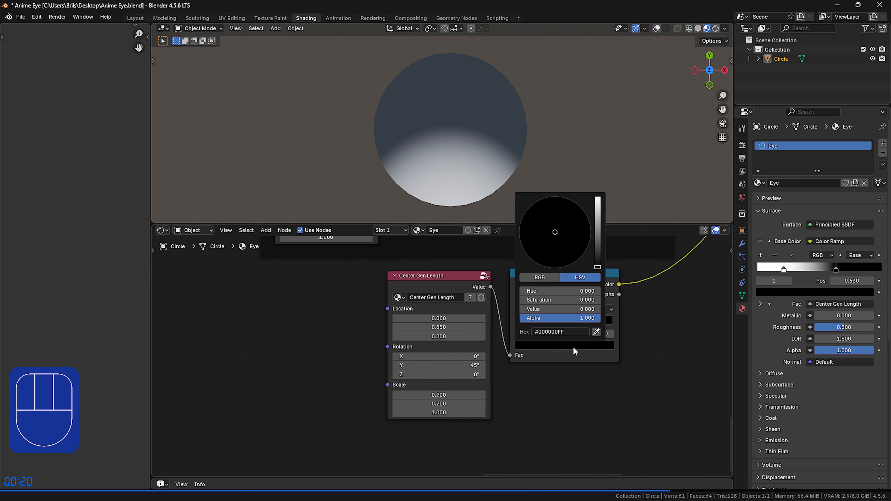
Step: Join the copied Center Gen Length and Color Ramp in a frame with an Iris Ring label and restore the Multiply's Base Color link
{"action": "left_click", "coordinate": [486, 297], "text": "shift"}
{"action": "right_click", "coordinate": [530, 294]}
{"action": "left_click", "coordinate": [531, 294]}
{"action": "left_click_drag", "start_coordinate": [502, 271], "coordinate": [395, 275]}
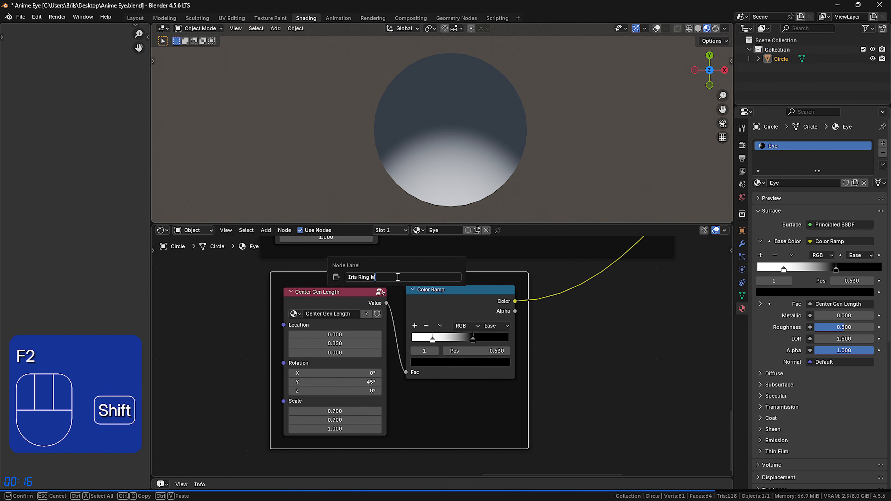
{"action": "middle_click_drag", "start_coordinate": [623, 297], "coordinate": [542, 433]}
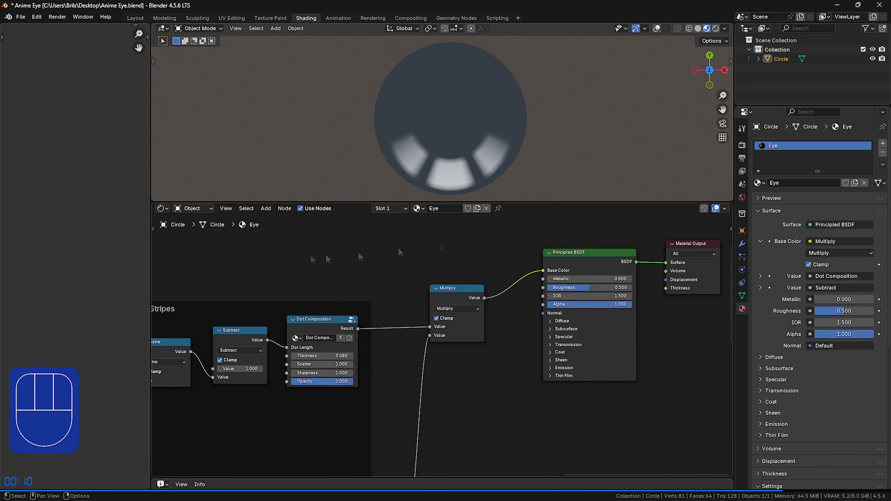
Step: Add a Float Mix node into the Base Color with B at 1, the stripes' Multiply as Factor and the earlier layers' Multiply as A
{"action": "middle_click_drag", "start_coordinate": [156, 224], "coordinate": [291, 225]}
{"action": "left_click", "coordinate": [354, 325]}
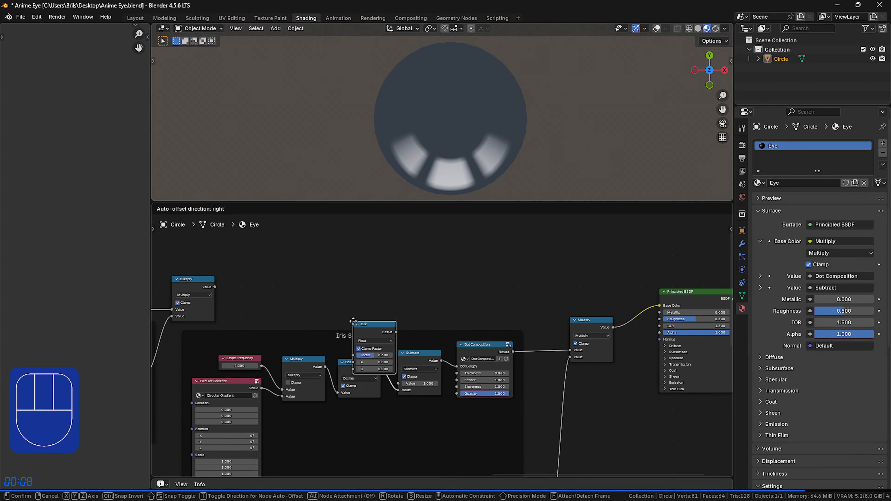
{"action": "left_click", "coordinate": [623, 276]}
{"action": "left_click_drag", "start_coordinate": [644, 263], "coordinate": [660, 305]}
{"action": "double_click", "coordinate": [619, 301]}
{"action": "type", "text": "1"}
{"action": "left_click_drag", "start_coordinate": [596, 320], "coordinate": [570, 322]}
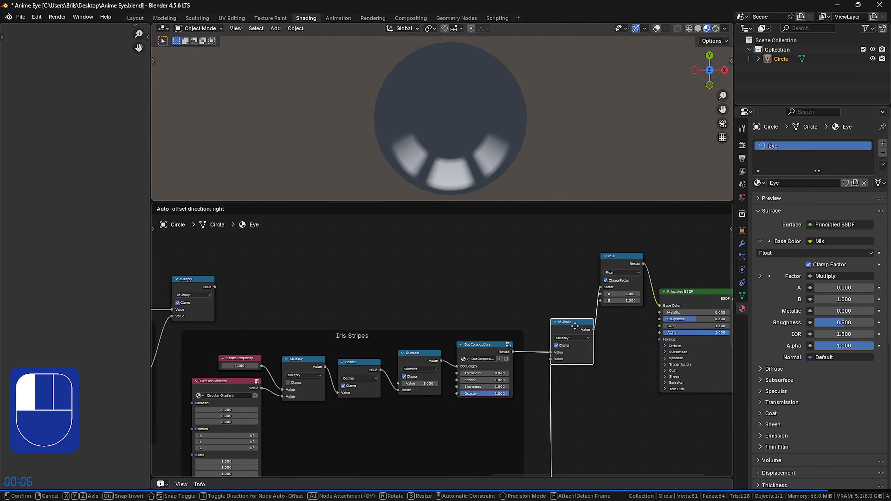
{"action": "left_click_drag", "start_coordinate": [215, 286], "coordinate": [600, 294]}
Step: Space the Principled BSDF and Material Output away from the Float Mix node
{"action": "middle_click_drag", "start_coordinate": [613, 378], "coordinate": [489, 363]}
{"action": "scroll", "coordinate": [489, 362], "scroll_direction": "down", "scroll_amount": 1}
{"action": "left_click_drag", "start_coordinate": [693, 366], "coordinate": [456, 222]}
{"action": "left_click_drag", "start_coordinate": [442, 312], "coordinate": [492, 310]}
{"action": "left_click", "coordinate": [519, 383]}
{"action": "scroll", "coordinate": [511, 395], "scroll_direction": "down", "scroll_amount": 5}
{"action": "middle_click_drag", "start_coordinate": [493, 407], "coordinate": [548, 343]}
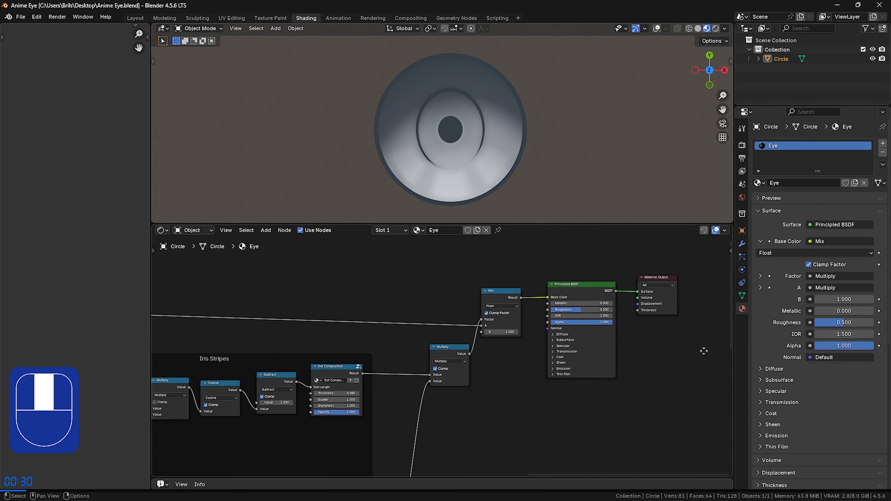
Step: Make more room before the Principled BSDF and insert a Mix Color node between the Float Mix and the Base Color
{"action": "middle_click_drag", "start_coordinate": [701, 354], "coordinate": [596, 360]}
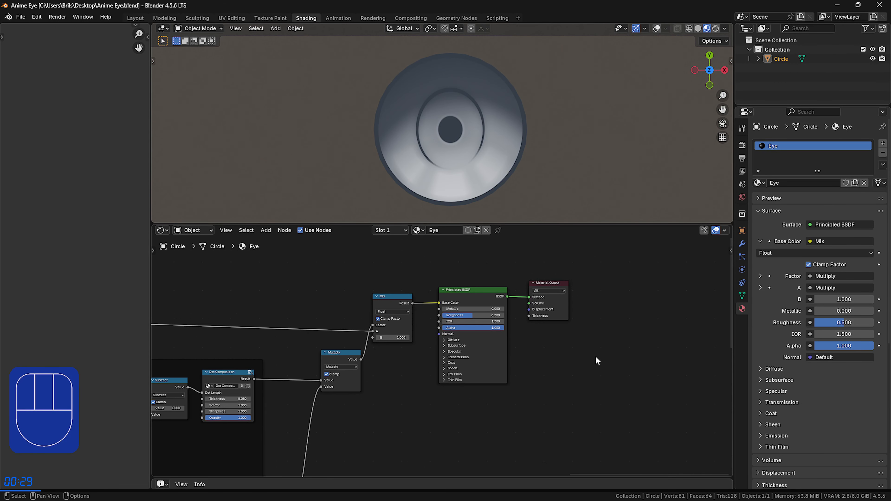
{"action": "scroll", "coordinate": [596, 361], "scroll_direction": "up", "scroll_amount": 3}
{"action": "scroll", "coordinate": [626, 378], "scroll_direction": "up", "scroll_amount": 1, "text": "shift"}
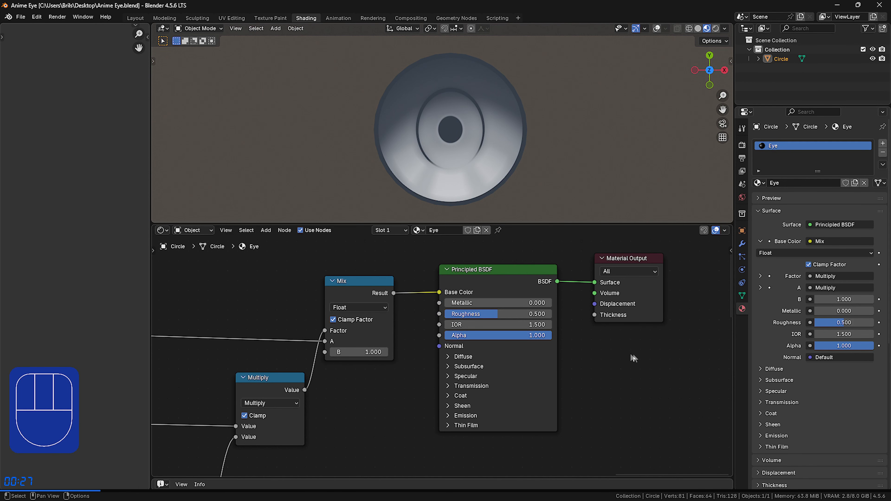
{"action": "left_click_drag", "start_coordinate": [659, 364], "coordinate": [479, 278]}
{"action": "left_click_drag", "start_coordinate": [480, 281], "coordinate": [601, 283]}
{"action": "left_click", "coordinate": [491, 267]}
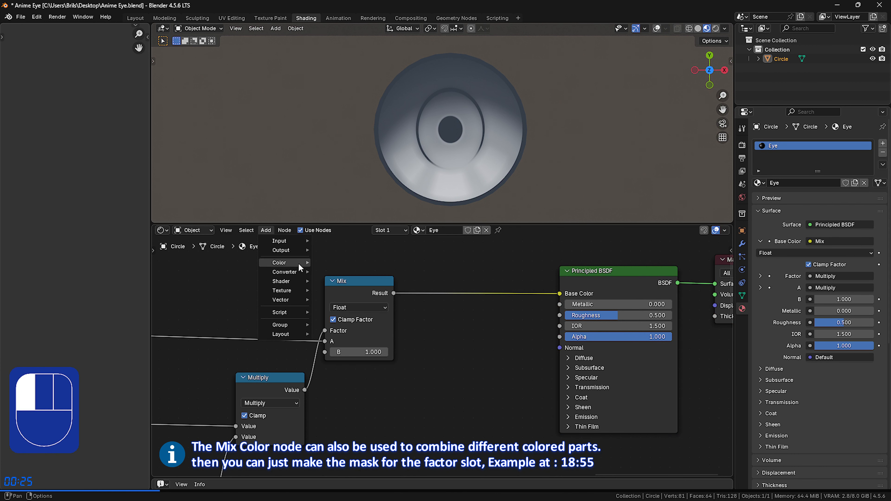
{"action": "left_click", "coordinate": [352, 309]}
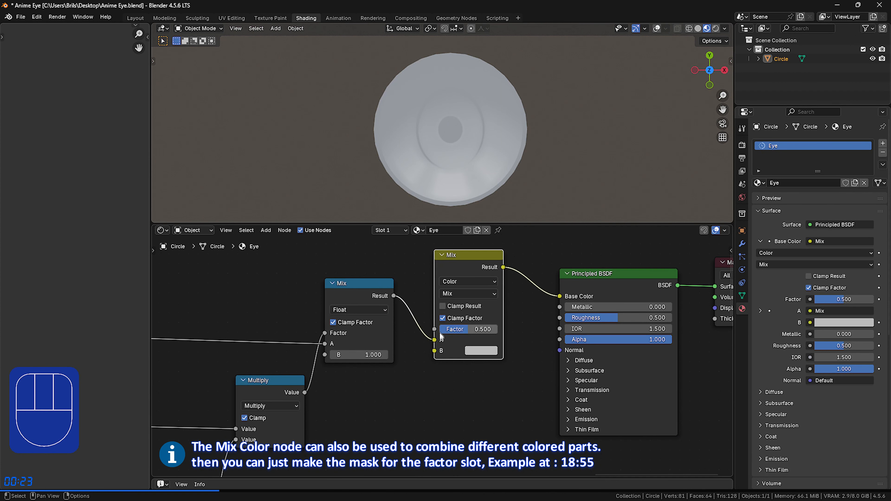
Step: Feed the Float Mix into the Mix Color's Factor, set A to black and B to bright blue, and enable Clamp Result
{"action": "left_click", "coordinate": [481, 339]}
{"action": "left_click", "coordinate": [482, 340]}
{"action": "left_click_drag", "start_coordinate": [552, 238], "coordinate": [554, 256]}
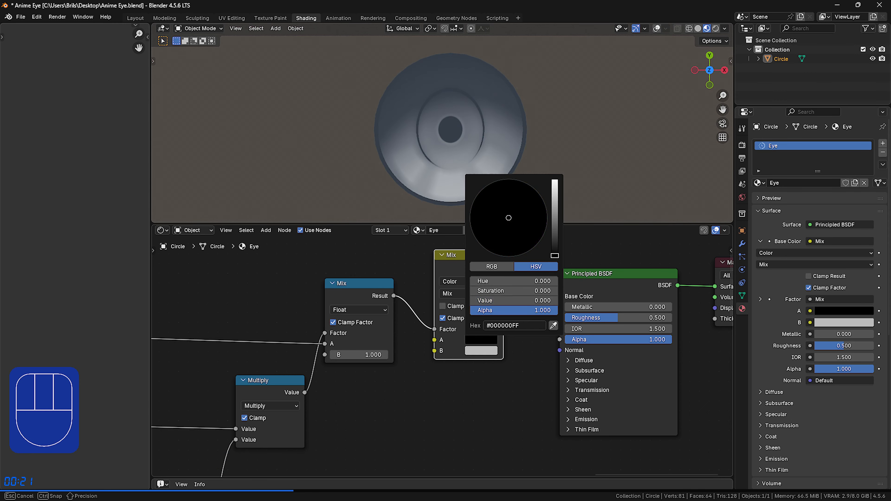
{"action": "left_click", "coordinate": [481, 351]}
{"action": "left_click", "coordinate": [475, 245]}
{"action": "left_click", "coordinate": [471, 307]}
{"action": "left_click", "coordinate": [525, 318]}
Step: Make room before the Principled BSDF and insert a second Mix Color node between the first one and the Base Color
{"action": "scroll", "coordinate": [527, 317], "scroll_direction": "down", "scroll_amount": 1}
{"action": "middle_click_drag", "start_coordinate": [527, 317], "coordinate": [446, 343]}
{"action": "left_click_drag", "start_coordinate": [676, 387], "coordinate": [623, 286]}
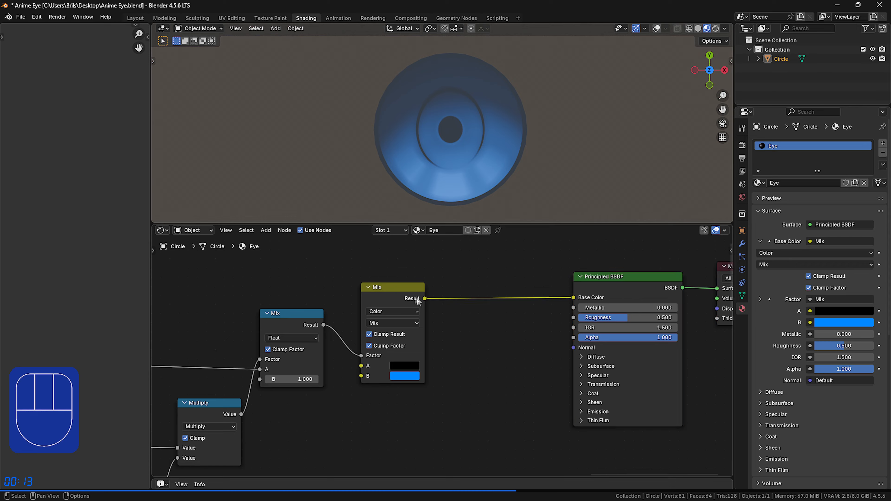
{"action": "left_click", "coordinate": [351, 308]}
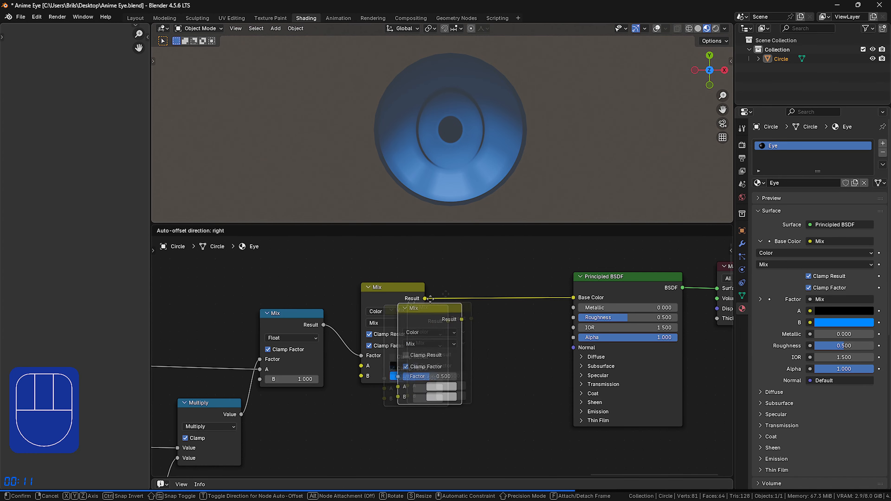
{"action": "left_click", "coordinate": [473, 297]}
Step: Set the second Mix Color to Overlay with Factor 0.650, a pale cyan B color and Clamp Result enabled
{"action": "left_click", "coordinate": [477, 303]}
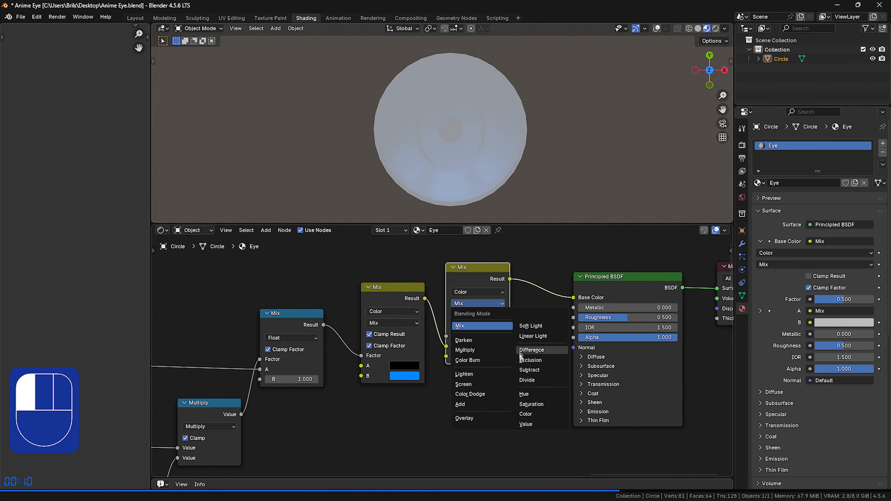
{"action": "left_click", "coordinate": [487, 420]}
{"action": "left_click_drag", "start_coordinate": [477, 338], "coordinate": [486, 338]}
{"action": "left_click", "coordinate": [490, 356]}
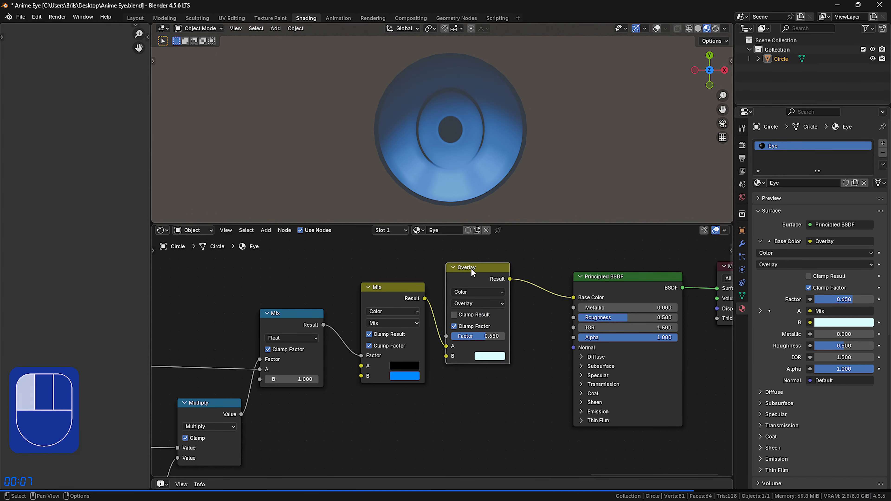
{"action": "left_click_drag", "start_coordinate": [472, 273], "coordinate": [475, 288]}
{"action": "left_click", "coordinate": [471, 330]}
Step: Join the Float Mix, Mix Color and Overlay nodes in a frame labelled Coloring
{"action": "left_click_drag", "start_coordinate": [537, 415], "coordinate": [314, 287]}
{"action": "right_click", "coordinate": [399, 293]}
{"action": "left_click", "coordinate": [356, 289]}
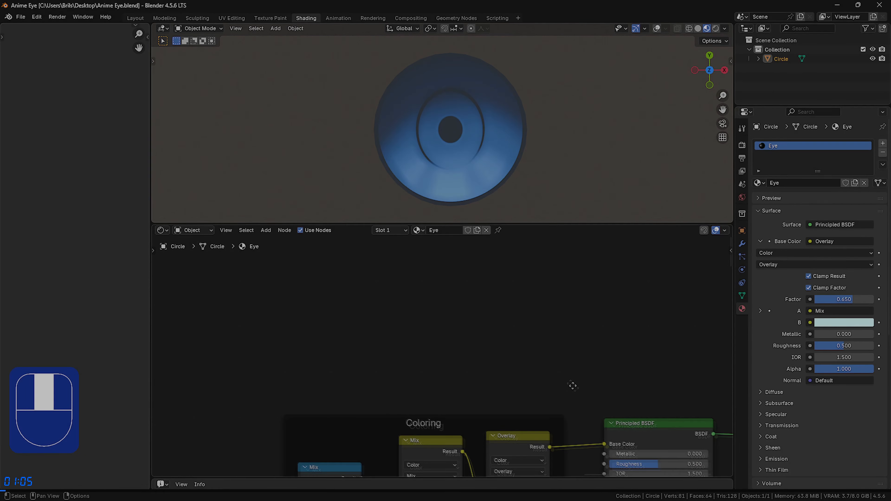
Step: Add a Center Gen Length group and a Dot Composition group side by side above the Coloring frame
{"action": "key", "text": "shift+a"}
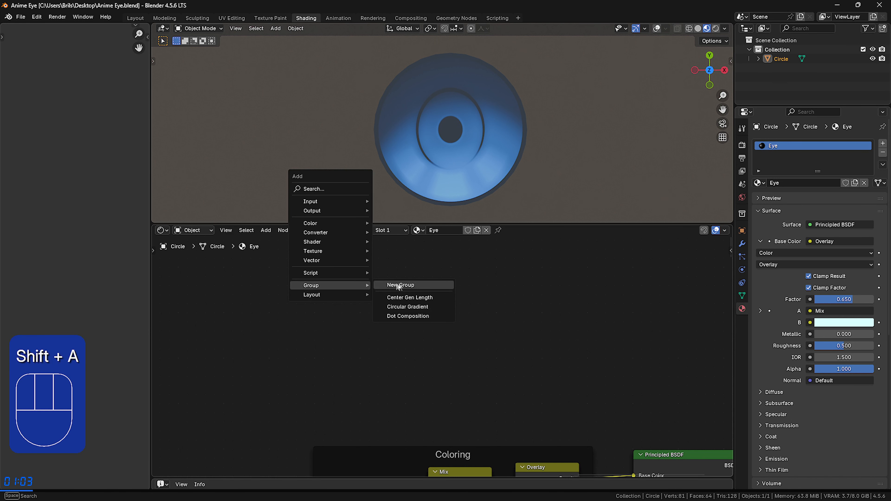
{"action": "left_click", "coordinate": [422, 298]}
{"action": "left_click_drag", "start_coordinate": [374, 316], "coordinate": [410, 315]}
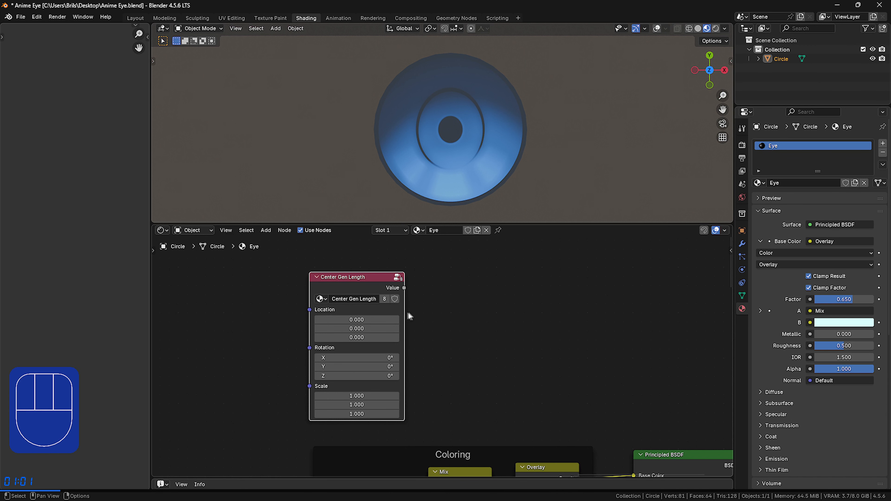
{"action": "key", "text": "shift+a"}
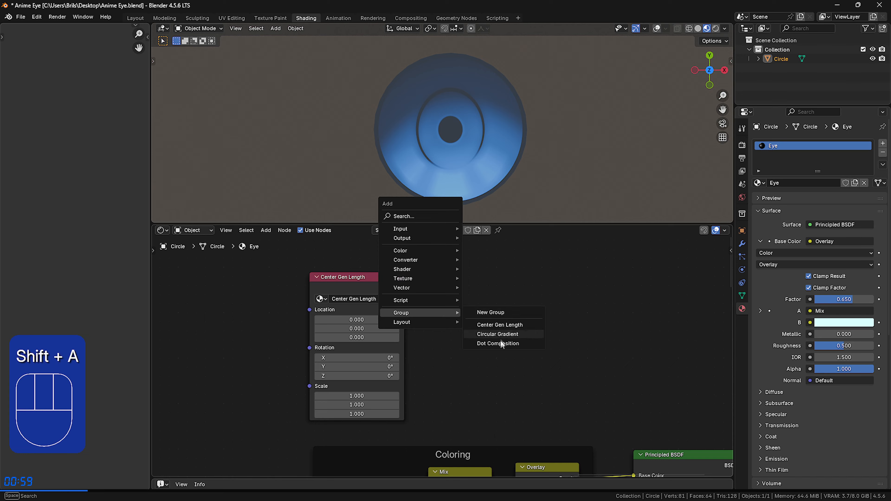
{"action": "left_click", "coordinate": [502, 344]}
{"action": "left_click", "coordinate": [494, 318]}
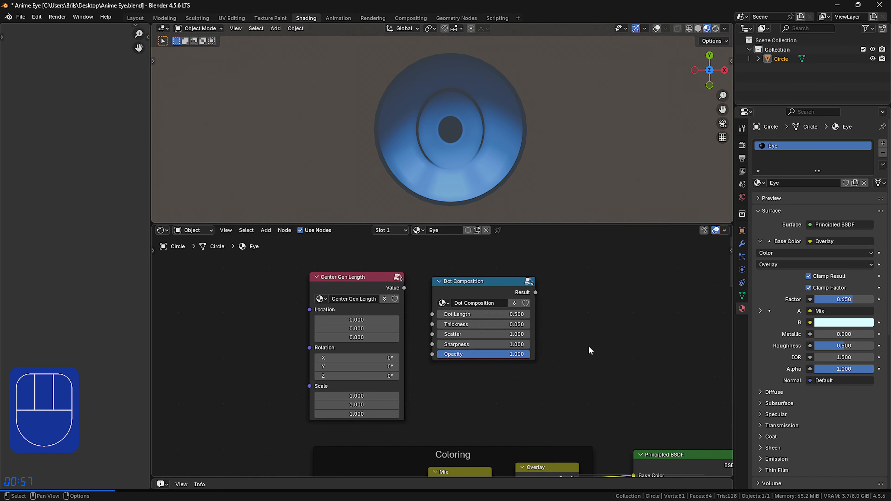
Step: Connect Center Gen Length's Value to Dot Length and the Dot Composition's Result to the Principled BSDF's Base Color
{"action": "middle_click_drag", "start_coordinate": [612, 349], "coordinate": [551, 324]}
{"action": "left_click_drag", "start_coordinate": [476, 268], "coordinate": [576, 445]}
{"action": "middle_click_drag", "start_coordinate": [528, 333], "coordinate": [608, 371]}
Step: Join the Center Gen Length and Dot Composition nodes in a frame labelled Bottom Dot Light
{"action": "left_click_drag", "start_coordinate": [548, 428], "coordinate": [341, 270]}
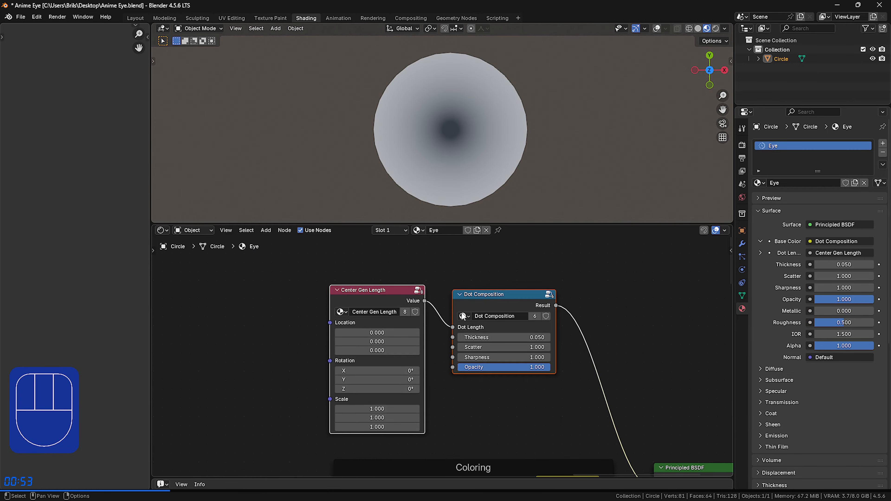
{"action": "right_click", "coordinate": [475, 308]}
{"action": "left_click", "coordinate": [442, 431]}
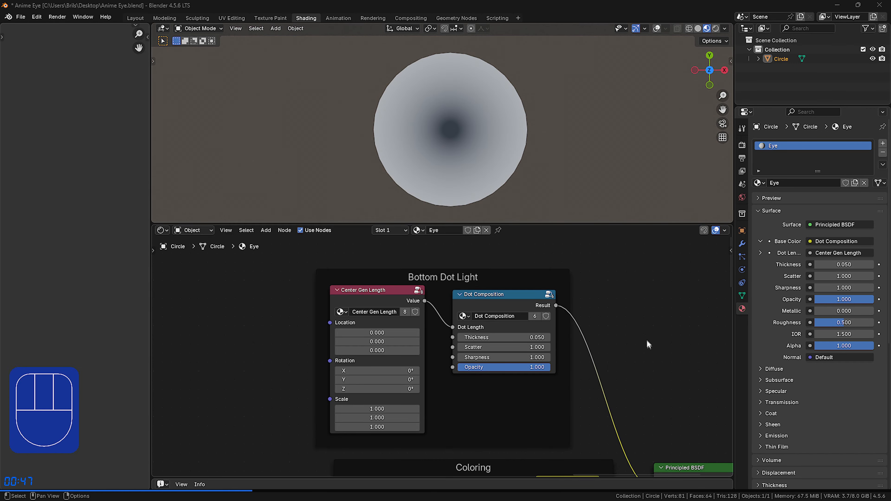
Step: Duplicate the Bottom Dot Light frame with its nodes, place the copy above it and label it Small Dot Light
{"action": "left_click_drag", "start_coordinate": [647, 373], "coordinate": [277, 298]}
{"action": "key", "text": "ctrl+c"}
{"action": "middle_click_drag", "start_coordinate": [284, 291], "coordinate": [531, 437]}
{"action": "left_click", "coordinate": [496, 392]}
{"action": "key", "text": "ctrl+v"}
{"action": "left_click_drag", "start_coordinate": [527, 317], "coordinate": [456, 276]}
{"action": "key", "text": "F2"}
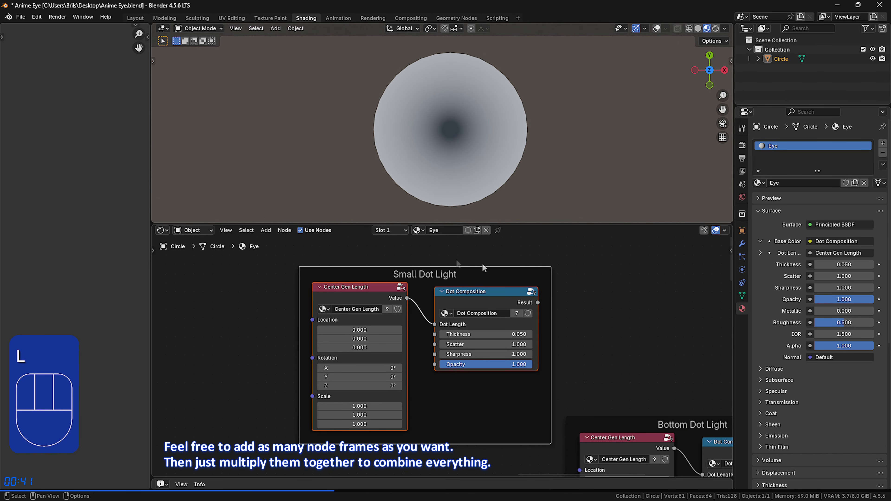
Step: Paste another copy of the dot light frame above Small Dot Light and label it Big Dot Light
{"action": "middle_click_drag", "start_coordinate": [646, 297], "coordinate": [678, 453]}
{"action": "key", "text": "ctrl+v"}
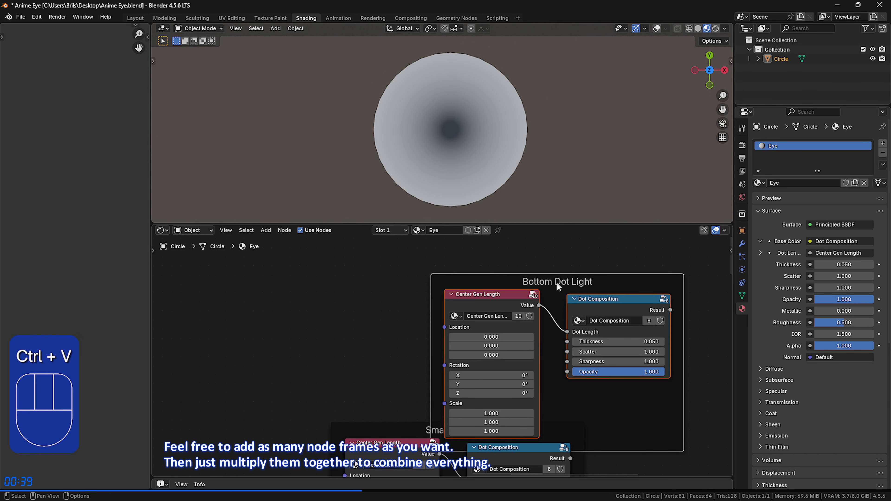
{"action": "left_click_drag", "start_coordinate": [559, 286], "coordinate": [460, 270]}
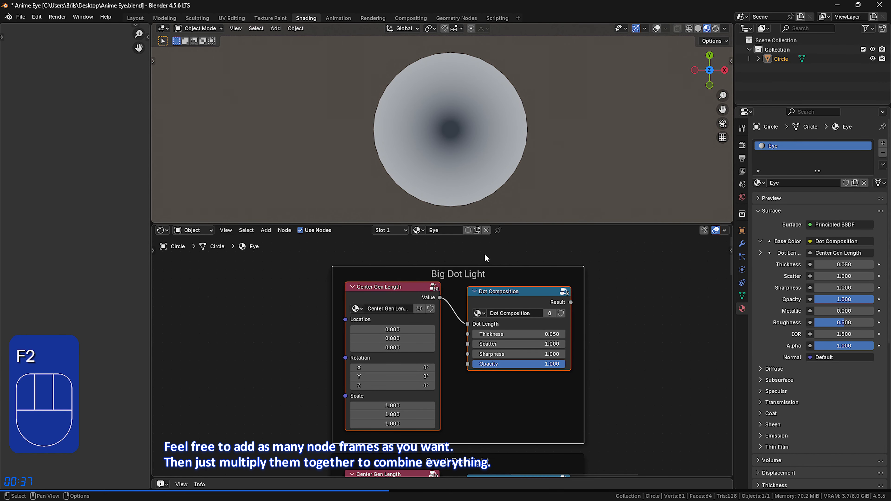
Step: Multiply the Big and Small Dot Light results, then multiply that by Bottom Dot Light into the Base Color, with Clamp on both Multiply nodes
{"action": "middle_click_drag", "start_coordinate": [667, 360], "coordinate": [538, 309]}
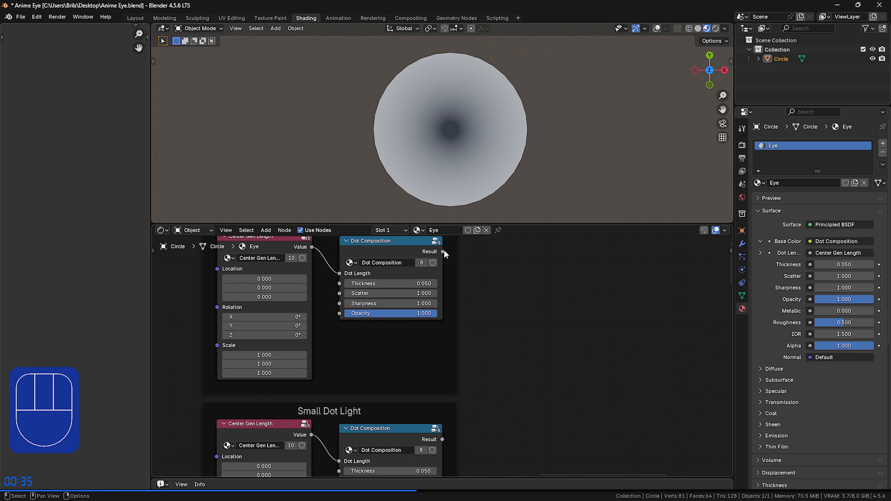
{"action": "left_click", "coordinate": [629, 373]}
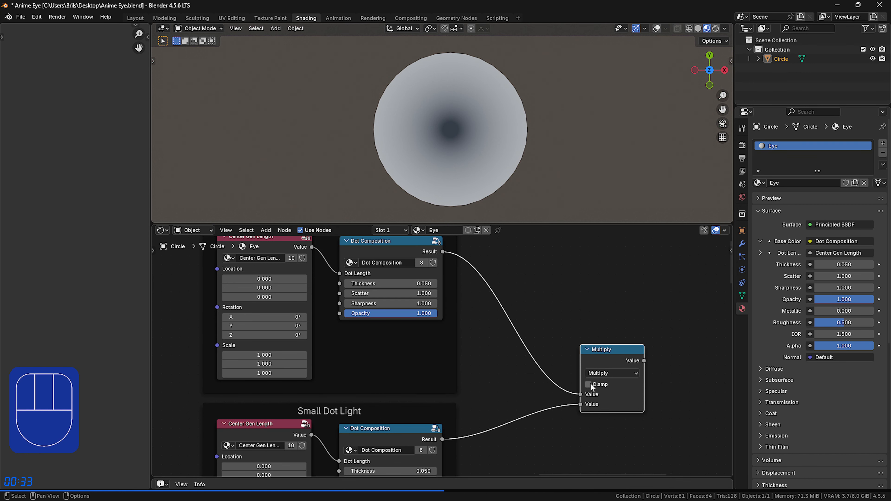
{"action": "middle_click_drag", "start_coordinate": [652, 421], "coordinate": [436, 307]}
{"action": "left_click_drag", "start_coordinate": [428, 247], "coordinate": [568, 404]}
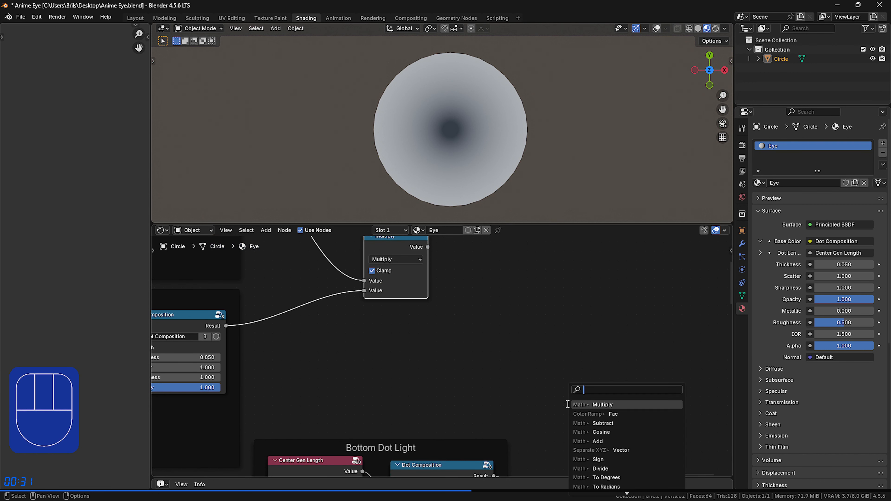
{"action": "key", "text": "Return"}
{"action": "left_click", "coordinate": [569, 405]}
{"action": "middle_click_drag", "start_coordinate": [569, 404], "coordinate": [552, 328]}
{"action": "left_click", "coordinate": [562, 362]}
{"action": "middle_click_drag", "start_coordinate": [646, 405], "coordinate": [596, 364]}
{"action": "left_click_drag", "start_coordinate": [565, 296], "coordinate": [525, 429]}
Step: Rearrange the Big and Small Dot Light frames and their Multiply node compactly beside the Bottom Dot Light frame
{"action": "middle_click_drag", "start_coordinate": [605, 387], "coordinate": [571, 386]}
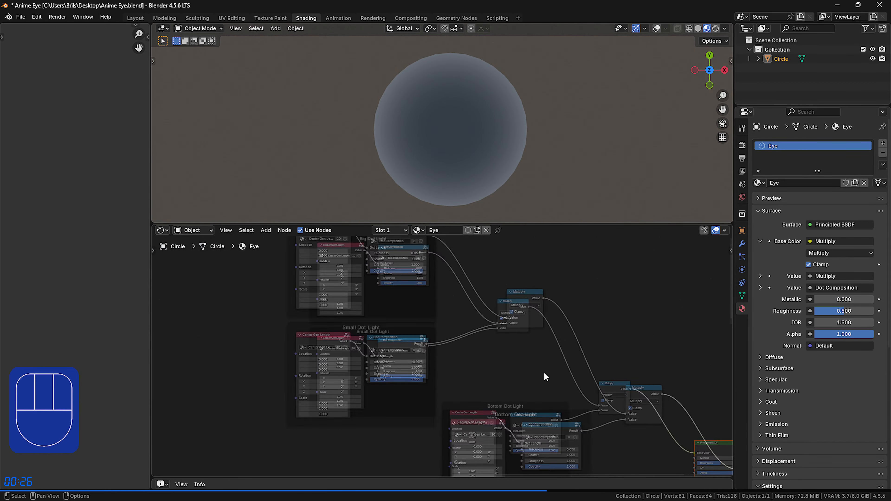
{"action": "left_click_drag", "start_coordinate": [214, 416], "coordinate": [383, 302]}
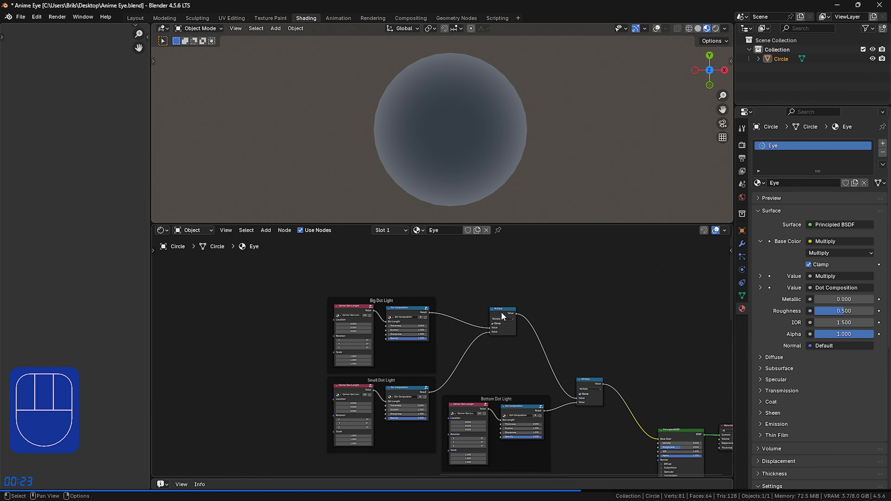
{"action": "left_click_drag", "start_coordinate": [501, 314], "coordinate": [504, 350]}
Step: Adjust the dot lights' transforms and set Thickness to 0.080 for Big, 0.025 for Small and 0.045 for Bottom, with Scatter 0.040 and Sharpness 1.200
{"action": "scroll", "coordinate": [516, 376], "scroll_direction": "up", "scroll_amount": 3}
{"action": "middle_click_drag", "start_coordinate": [516, 375], "coordinate": [570, 340]}
{"action": "left_click_drag", "start_coordinate": [519, 224], "coordinate": [519, 134]}
{"action": "scroll", "coordinate": [512, 291], "scroll_direction": "up", "scroll_amount": 4}
{"action": "middle_click_drag", "start_coordinate": [511, 291], "coordinate": [565, 285]}
{"action": "left_click_drag", "start_coordinate": [224, 408], "coordinate": [408, 253]}
{"action": "left_click_drag", "start_coordinate": [392, 155], "coordinate": [392, 188]}
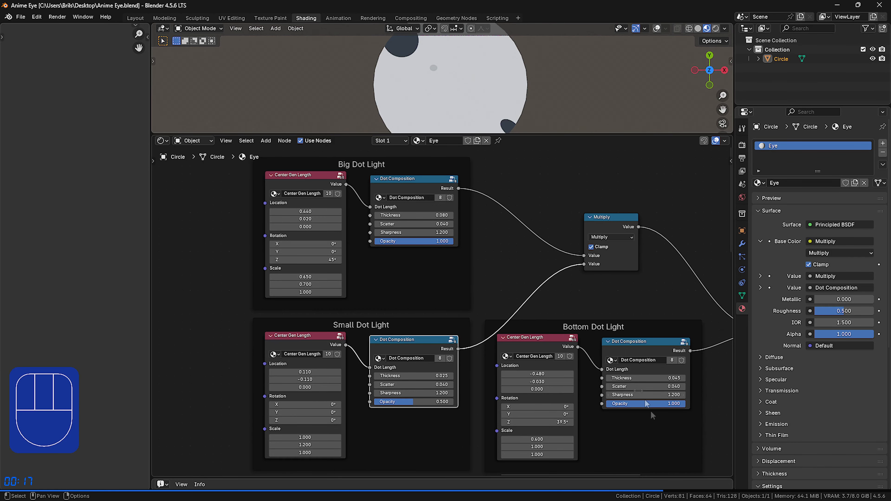
{"action": "left_click_drag", "start_coordinate": [501, 134], "coordinate": [501, 169]}
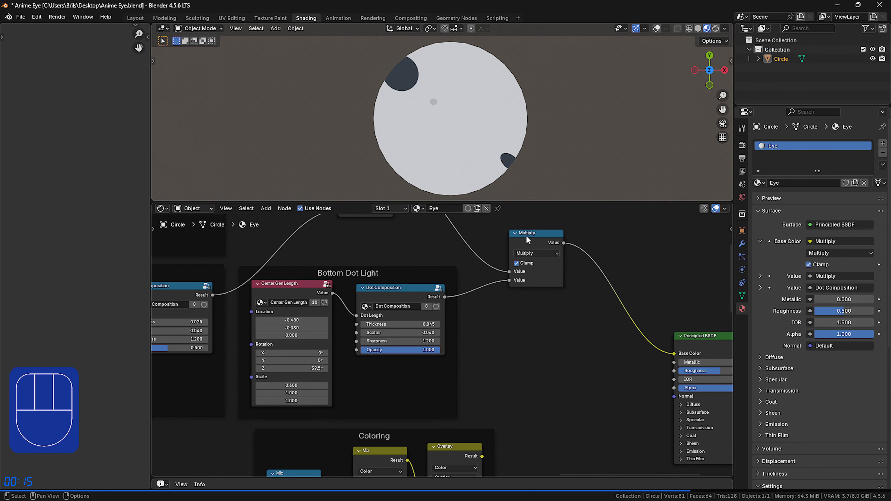
Step: Insert a Mix Color node before the Base Color and use the dot lights' final Multiply as its Factor
{"action": "middle_click_drag", "start_coordinate": [580, 407], "coordinate": [464, 354]}
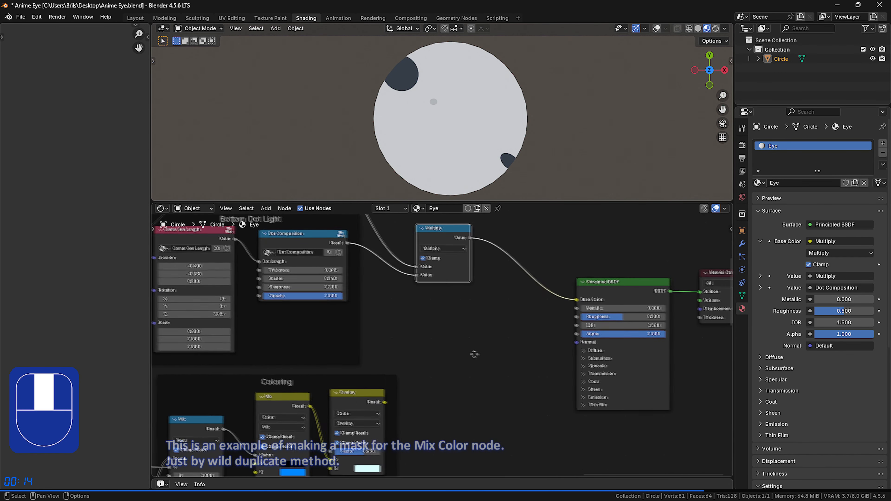
{"action": "left_click", "coordinate": [265, 208]}
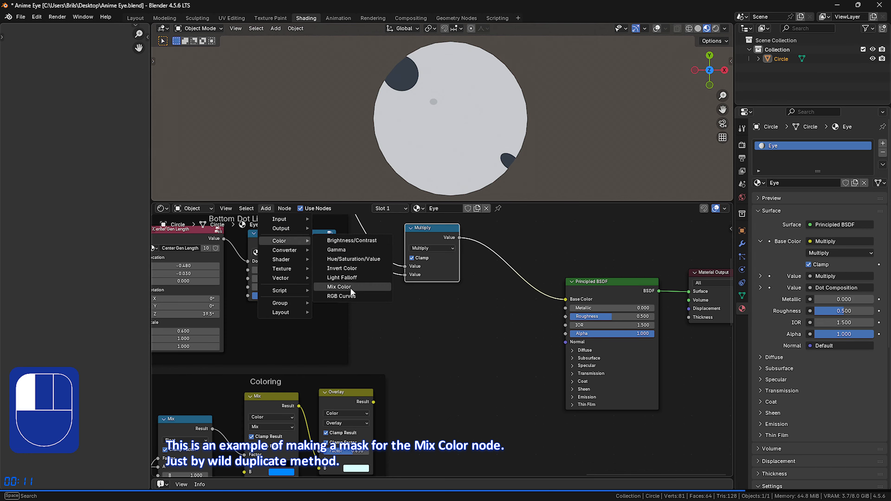
{"action": "left_click", "coordinate": [351, 287]}
{"action": "left_click", "coordinate": [498, 342]}
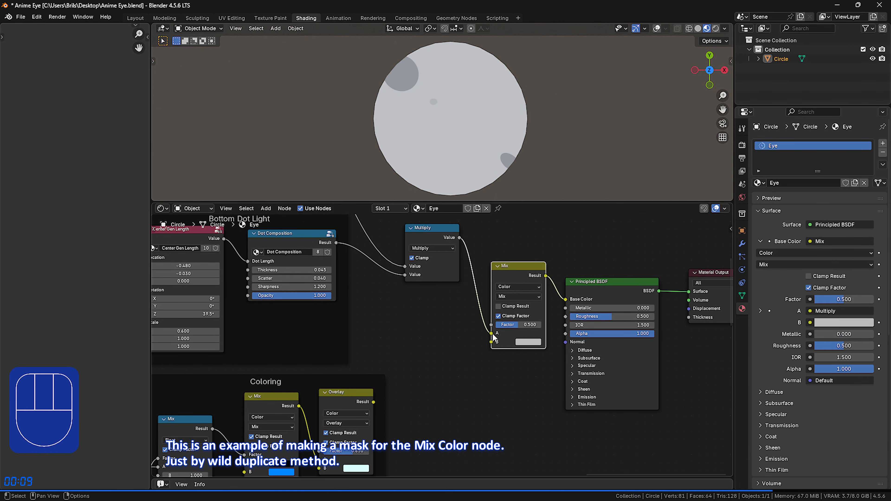
{"action": "left_click_drag", "start_coordinate": [493, 333], "coordinate": [491, 325]}
Step: Try black as the new Mix's B color, replace it with the Coloring frame's Overlay result and enable Clamp Result
{"action": "left_click", "coordinate": [528, 333]}
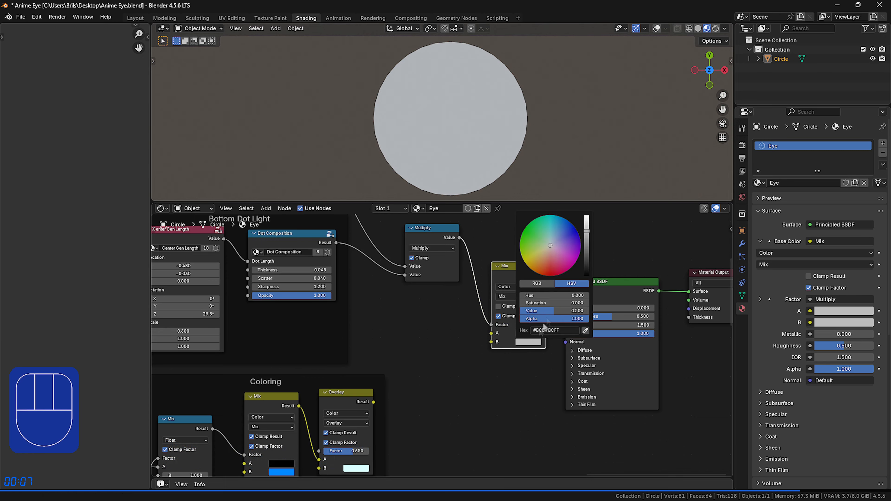
{"action": "left_click", "coordinate": [586, 274]}
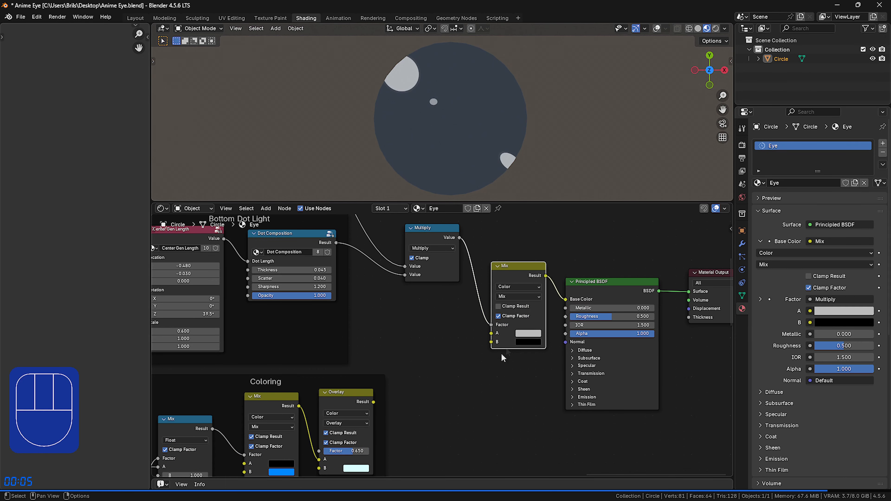
{"action": "left_click_drag", "start_coordinate": [461, 361], "coordinate": [491, 343]}
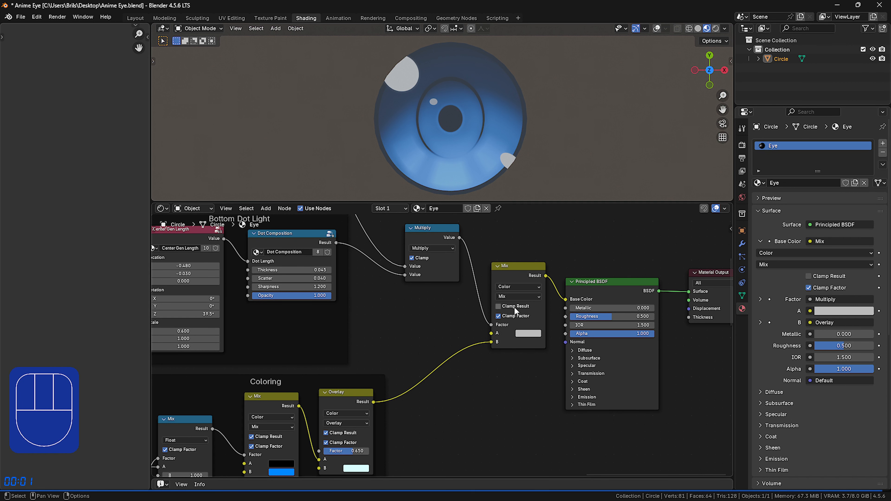
{"action": "scroll", "coordinate": [495, 419], "scroll_direction": "down", "scroll_amount": 5}
{"action": "middle_click_drag", "start_coordinate": [482, 415], "coordinate": [501, 412]}
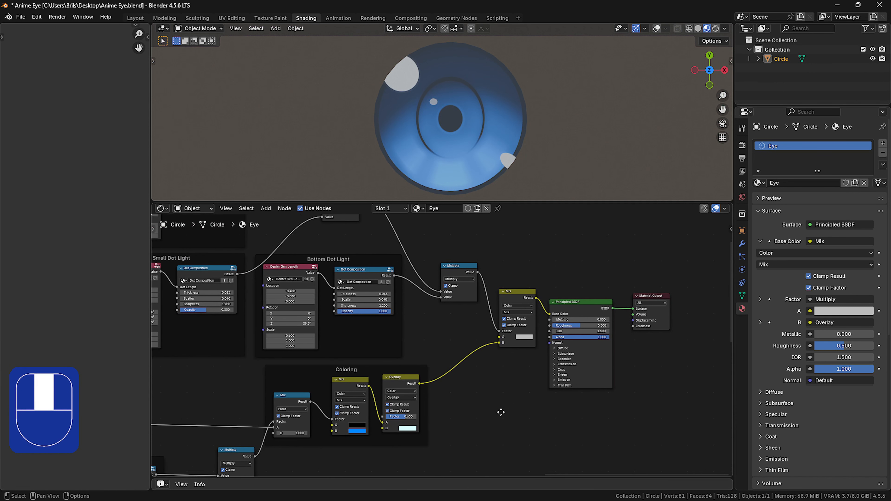
Step: Look over the whole node tree and examine the Eye01, Eye02 and Eye03 node setups in the Anime Eye Other Var file
{"action": "key", "text": "Home"}
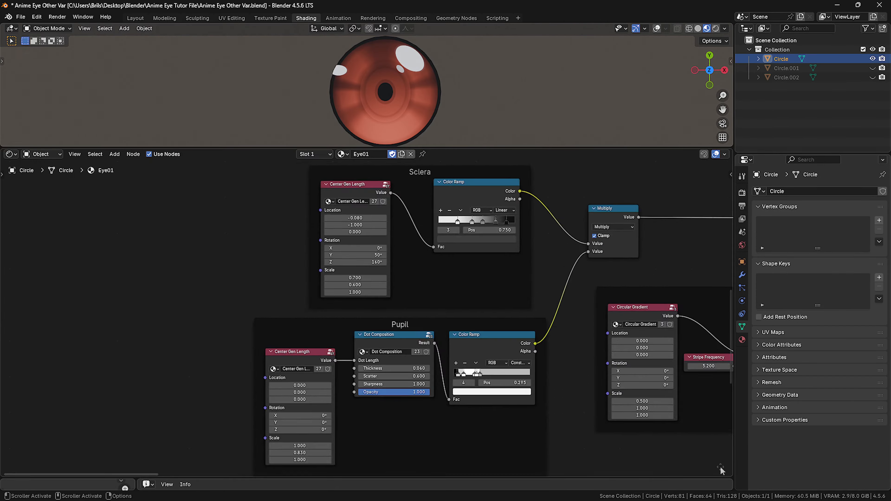
{"action": "middle_click_drag", "start_coordinate": [712, 452], "coordinate": [396, 210]}
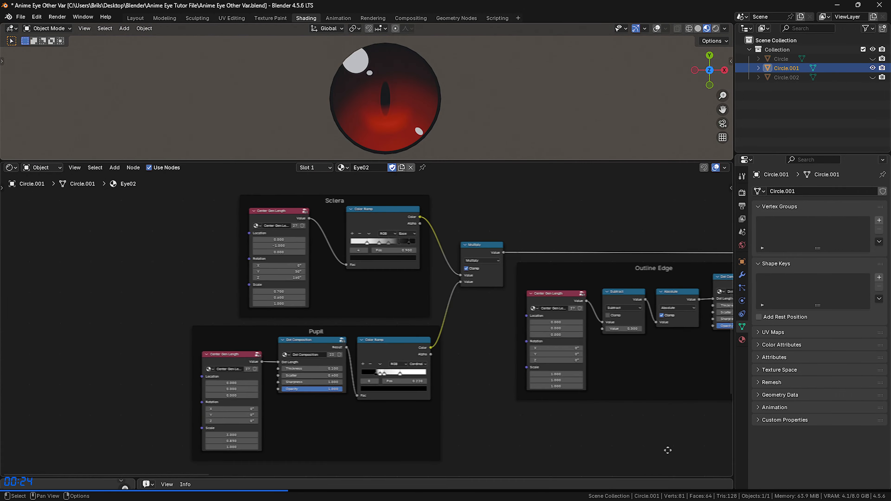
{"action": "middle_click_drag", "start_coordinate": [670, 454], "coordinate": [15, 228]}
{"action": "middle_click_drag", "start_coordinate": [597, 394], "coordinate": [4, 347]}
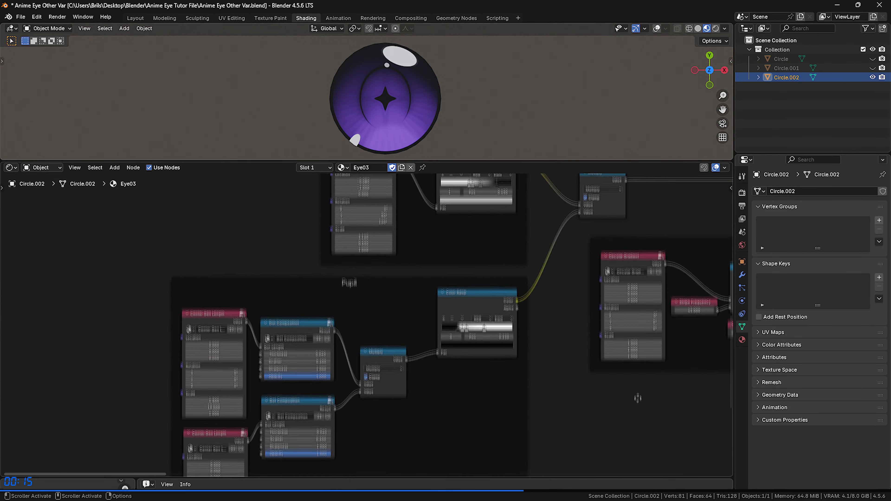
{"action": "middle_click_drag", "start_coordinate": [641, 394], "coordinate": [173, 390]}
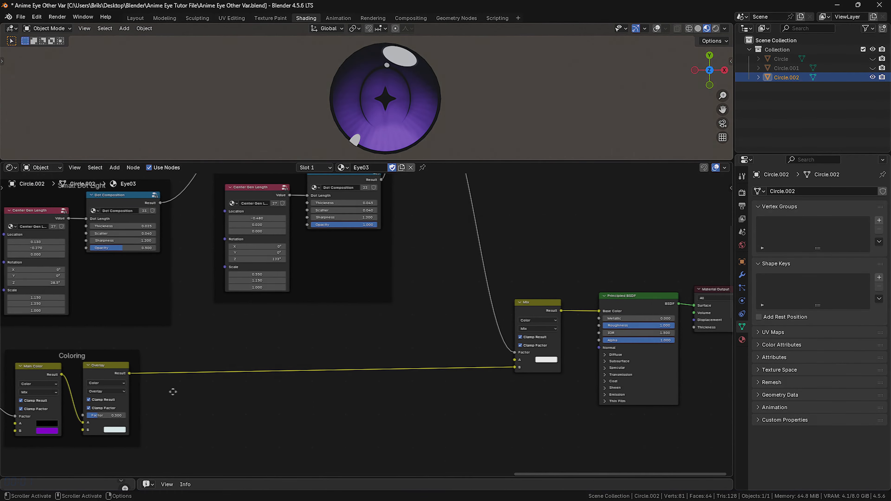